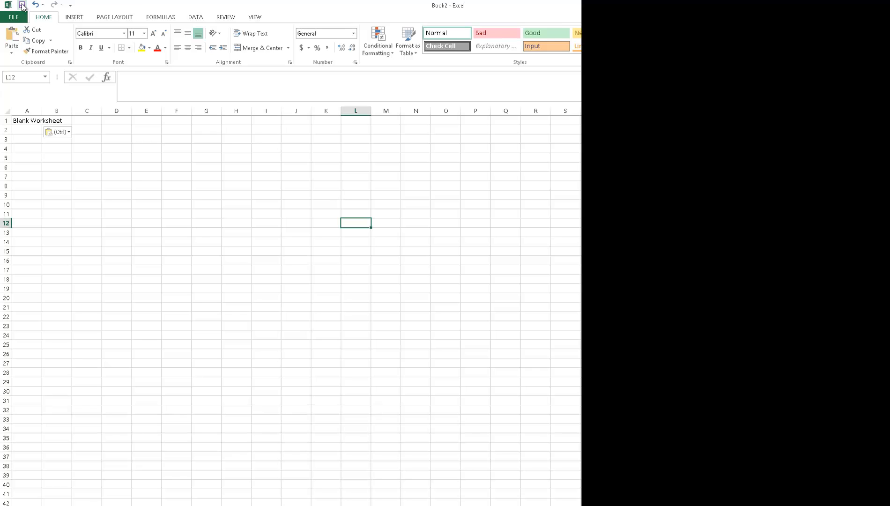
- Save the workbook in the lab_04 folder as geo_332_lab_04_mad_river_pebble_count_ followed by the author's surname and _20150915
click(22, 5)
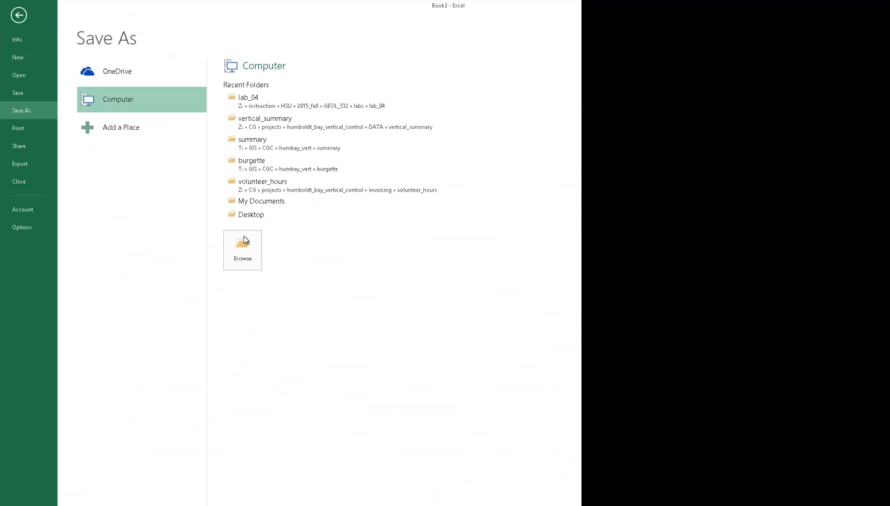
click(271, 101)
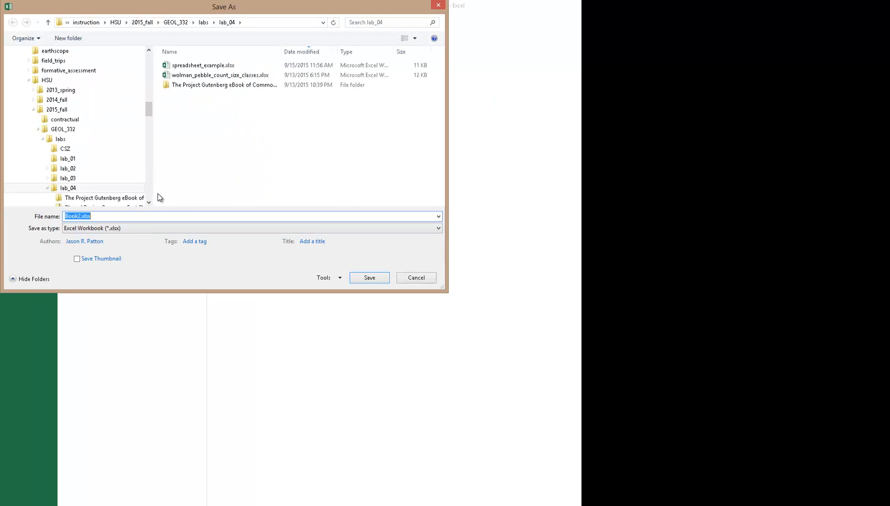
text(ge)
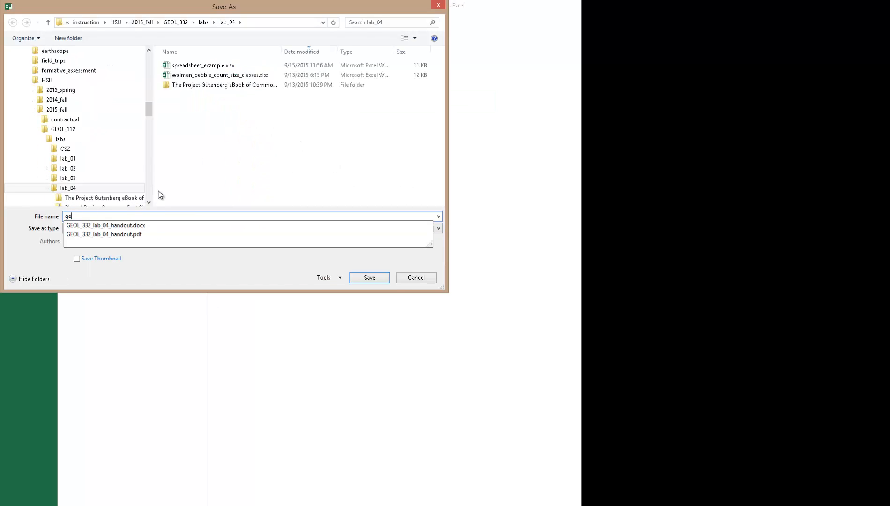
text(o_332_)
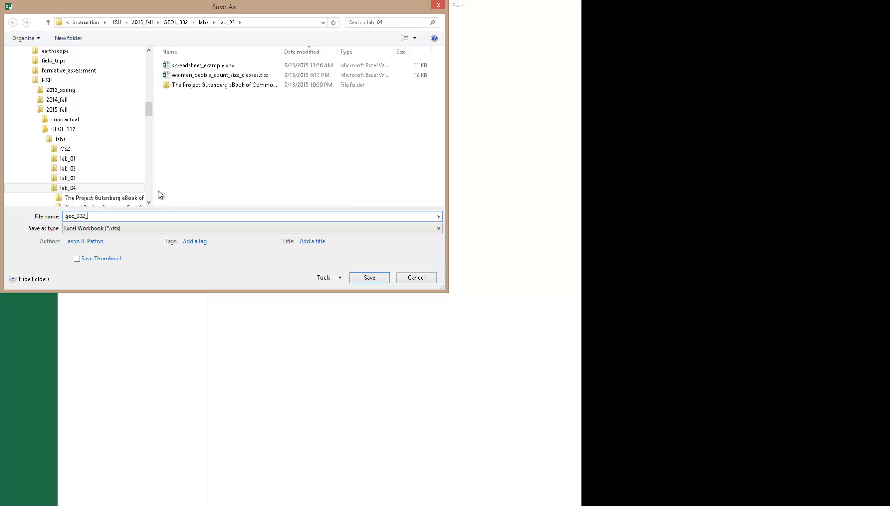
text(lab_04_mad_river_pebble_count_patton_20150915)
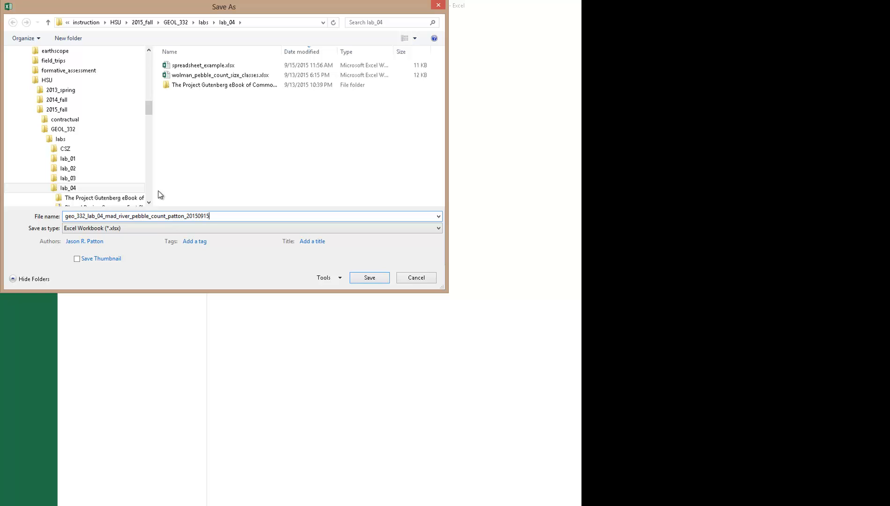
key(Return)
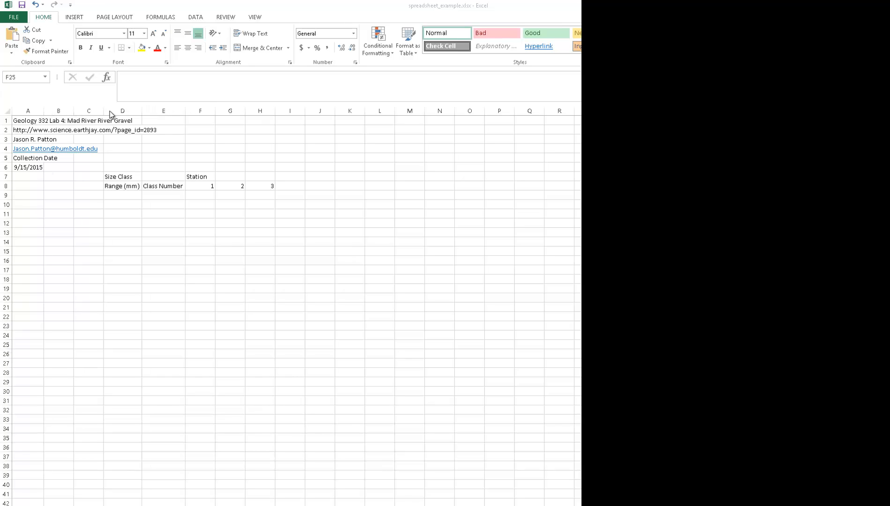
- Merge and center the Size Class heading across cells D7 and E7
click(125, 176)
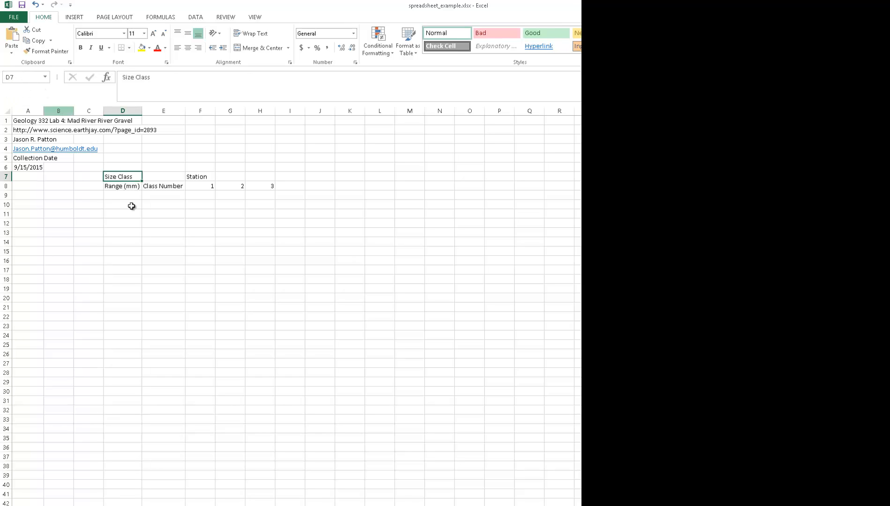
click(166, 263)
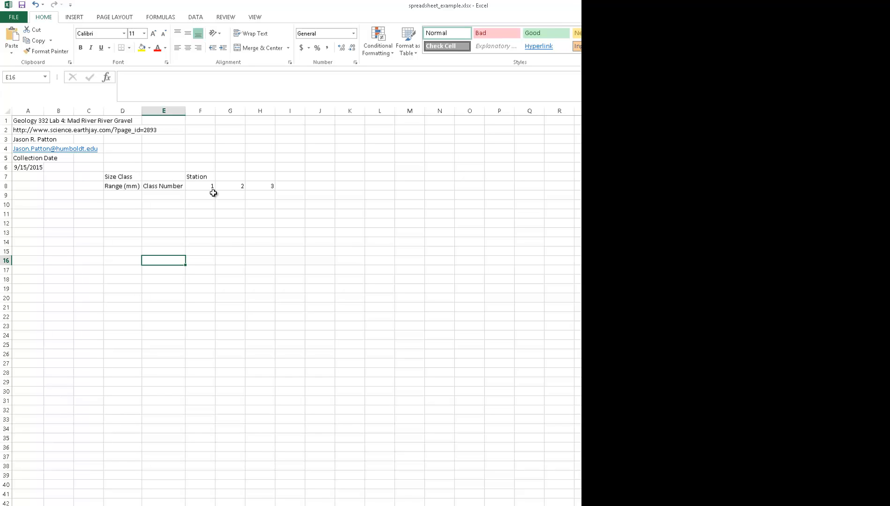
click(133, 177)
drag(133, 176, 154, 177)
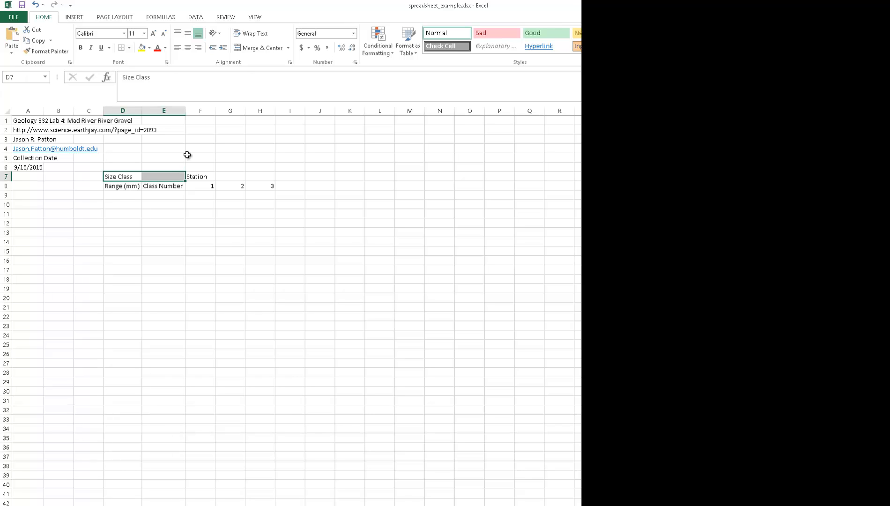
click(270, 49)
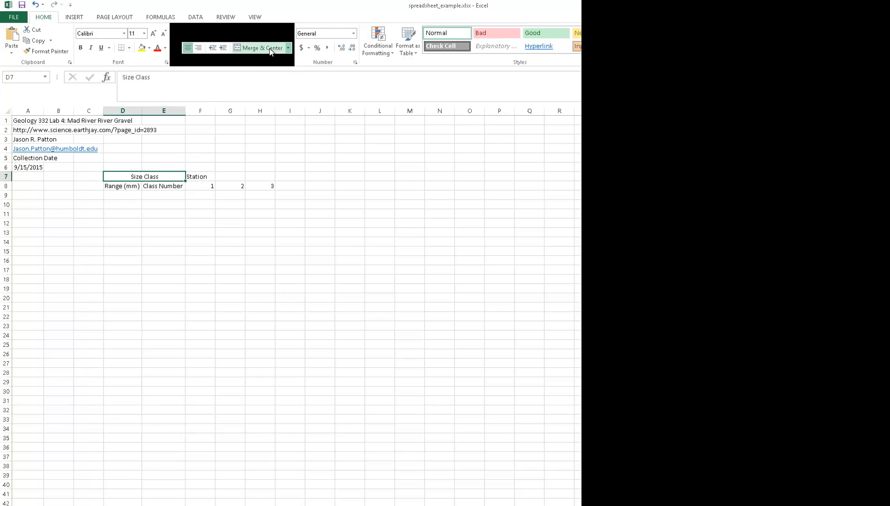
click(154, 298)
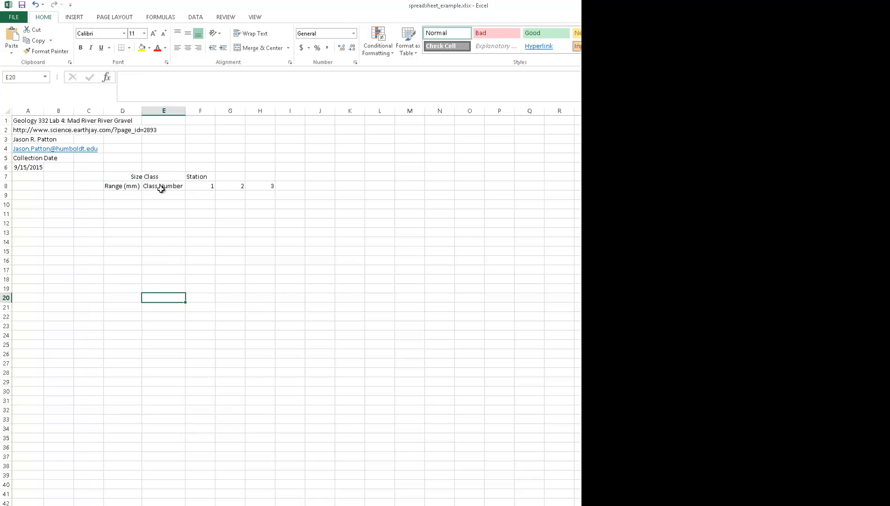
- Add a bottom border to the merged Size Class heading in row 7
click(125, 177)
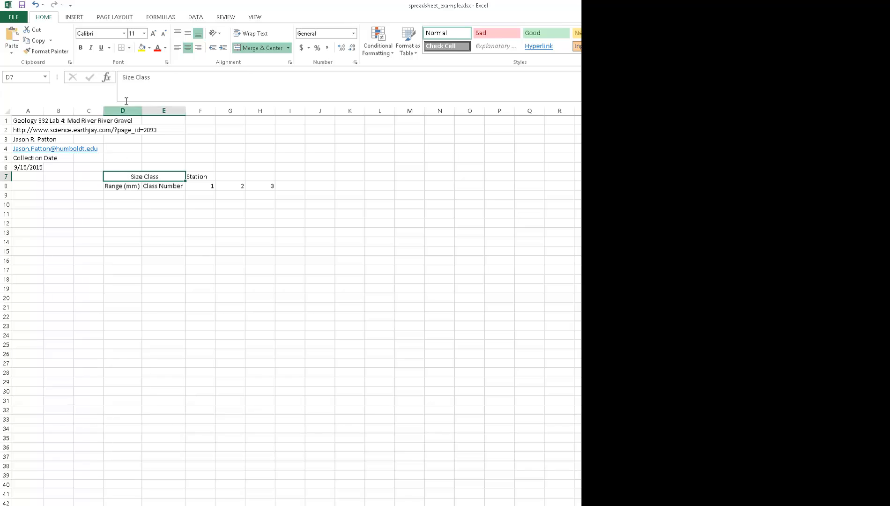
click(122, 49)
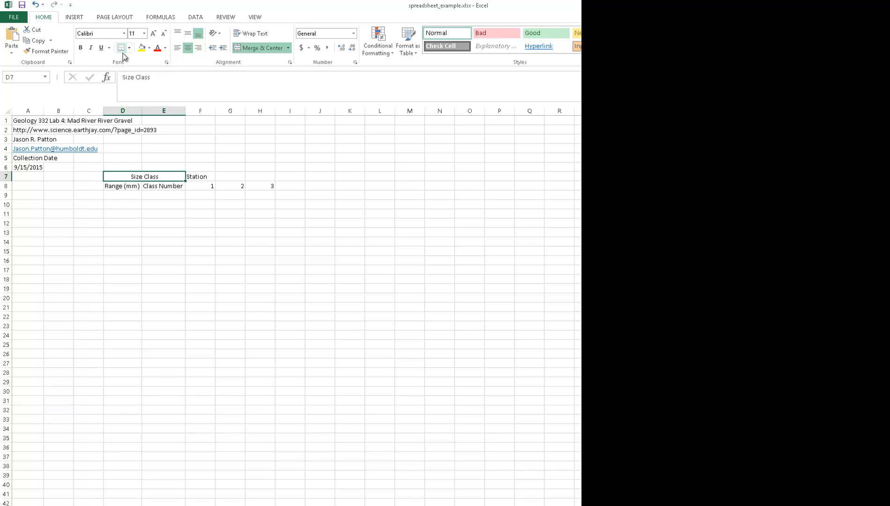
click(171, 260)
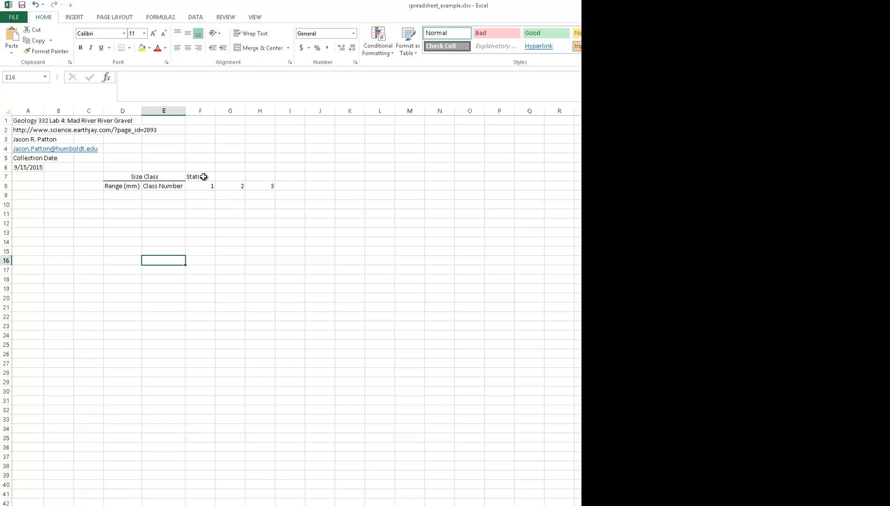
- Merge and center the Station heading across F7 to H7 and give it a bottom border
drag(203, 177, 257, 175)
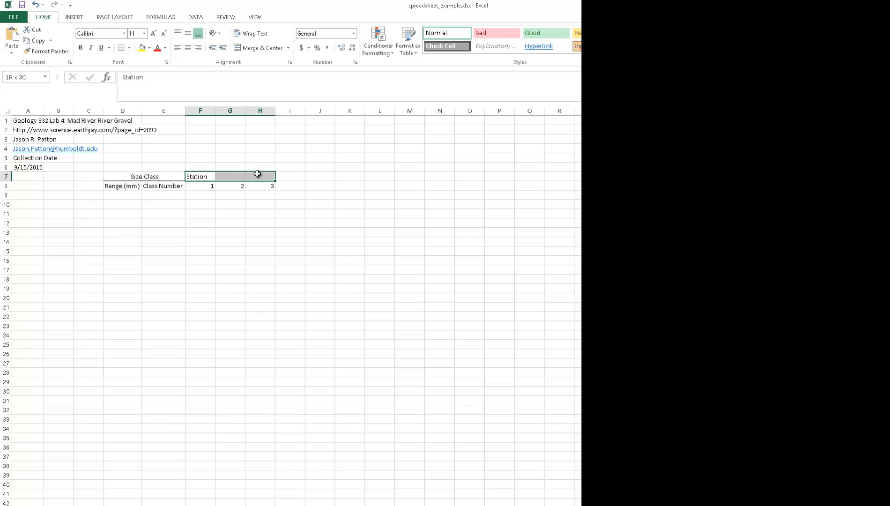
click(257, 48)
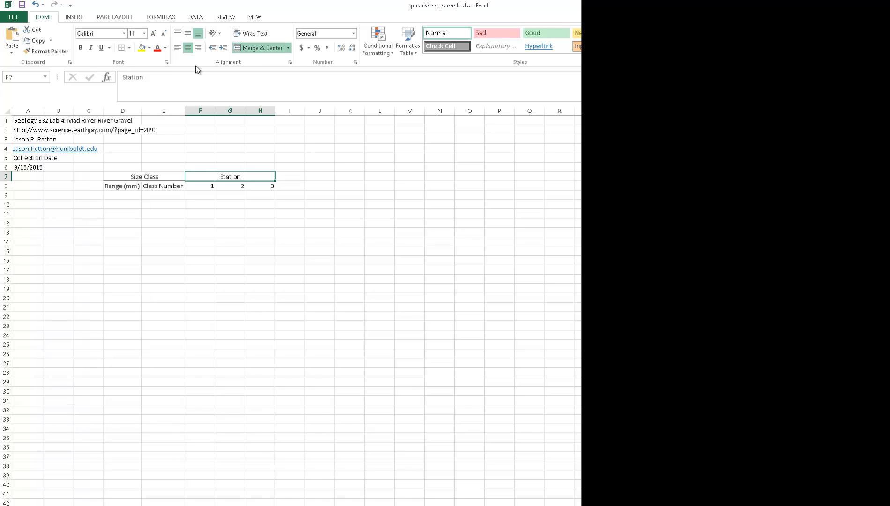
click(122, 49)
click(331, 326)
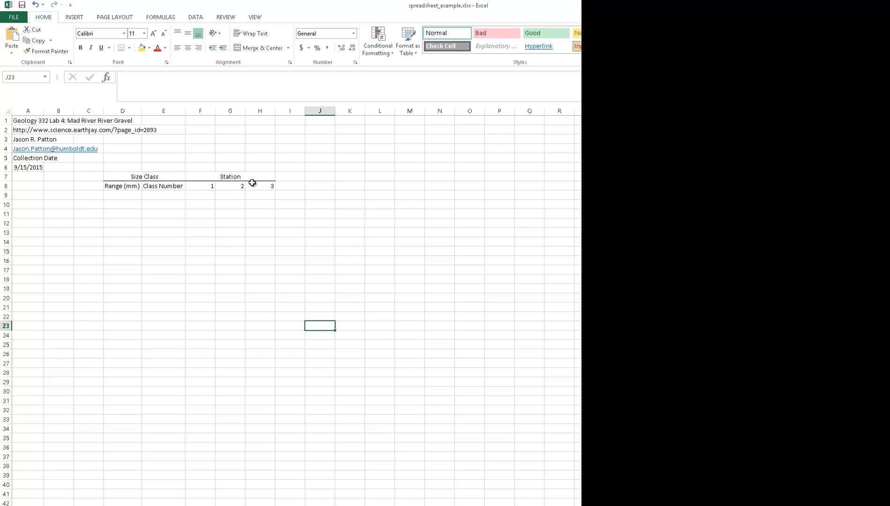
click(197, 186)
click(229, 187)
click(258, 187)
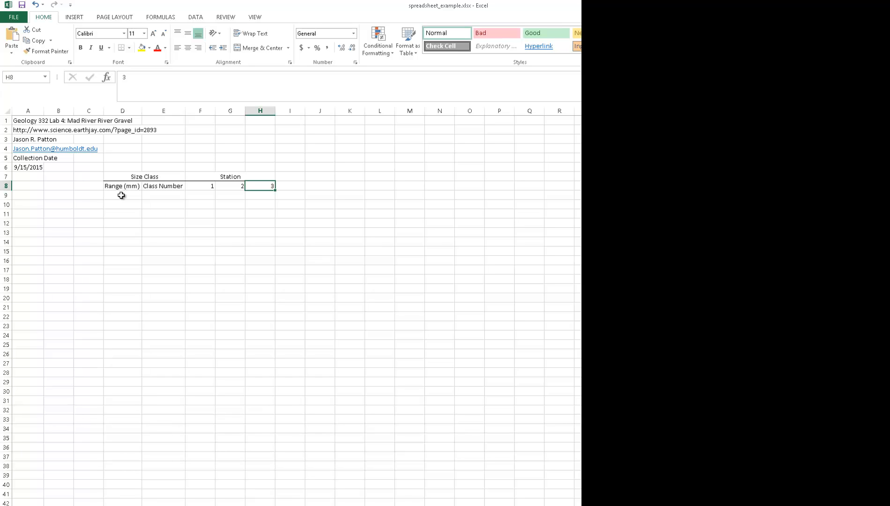
- Enter the first two size ranges as text under Range (mm): < 2 in D9 and 2 - 4 in D10
click(121, 196)
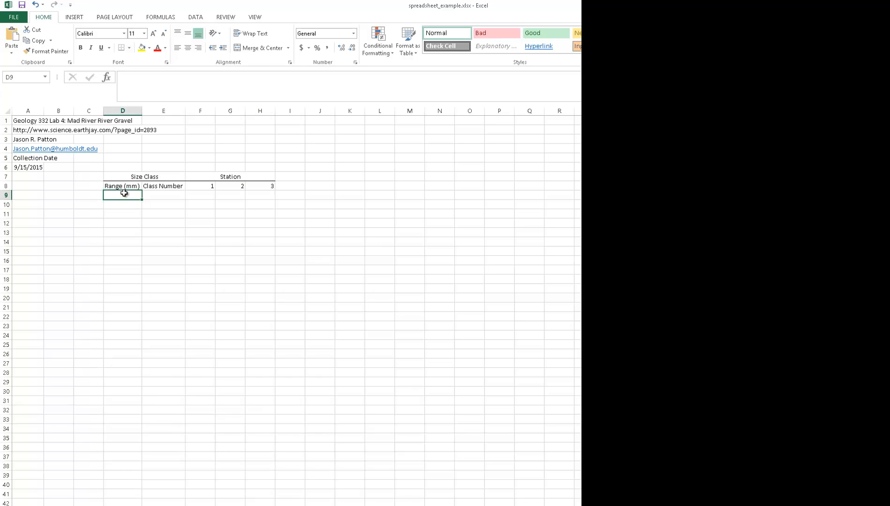
text(')
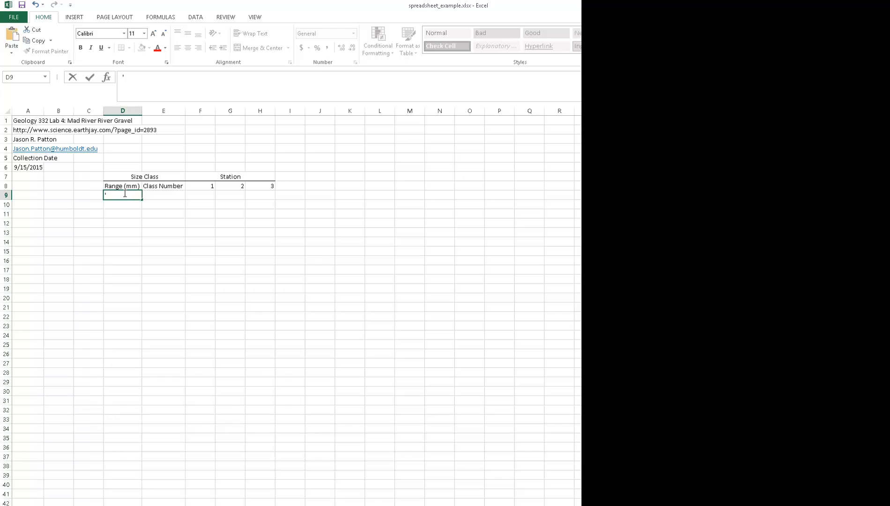
text(< 2)
key(Return)
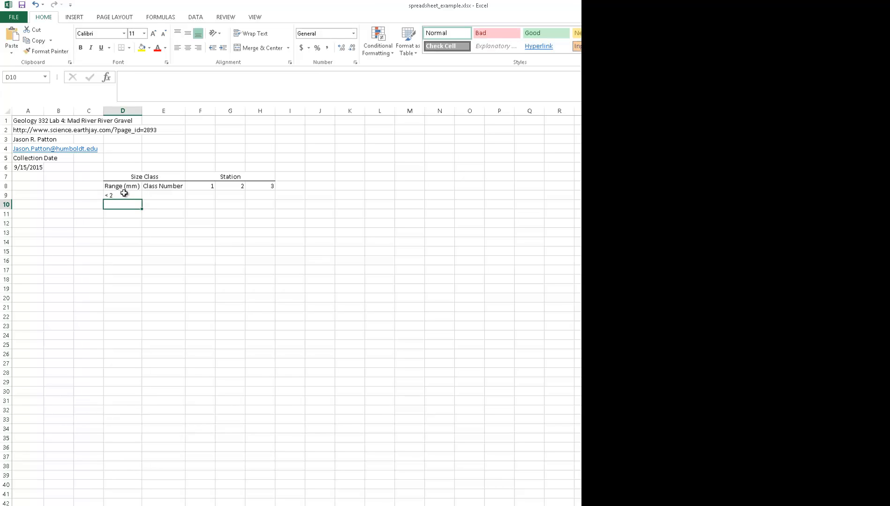
text(')
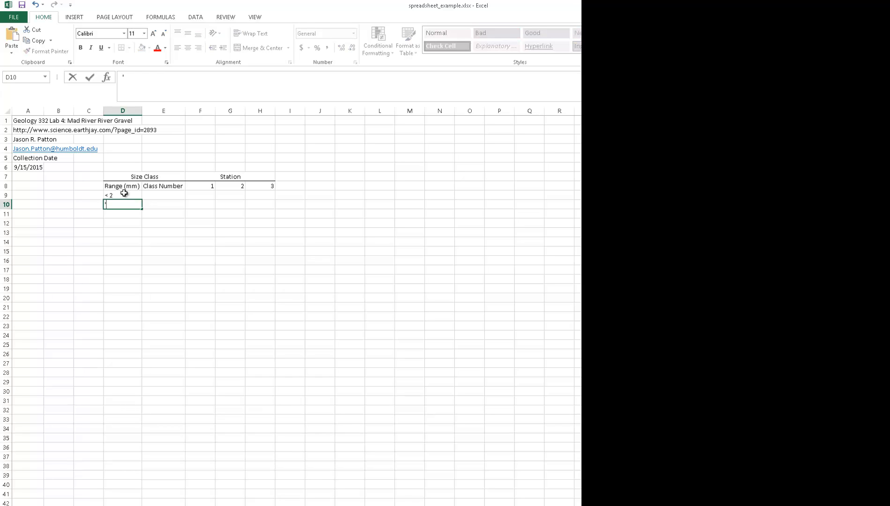
text(2 - 4)
key(Return)
- Enter the size ranges 4 - 8 in D11 and 8 - 16 in D12 as text
text(')
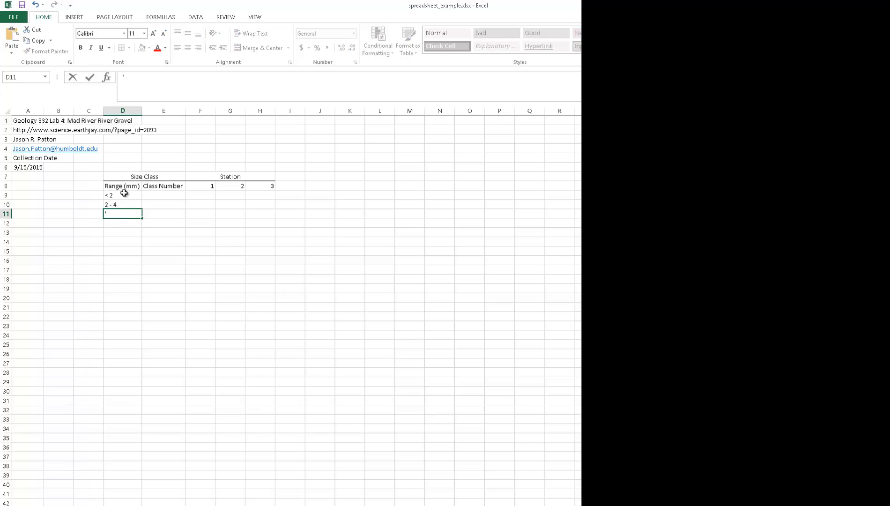
text(4 - 8)
key(Return)
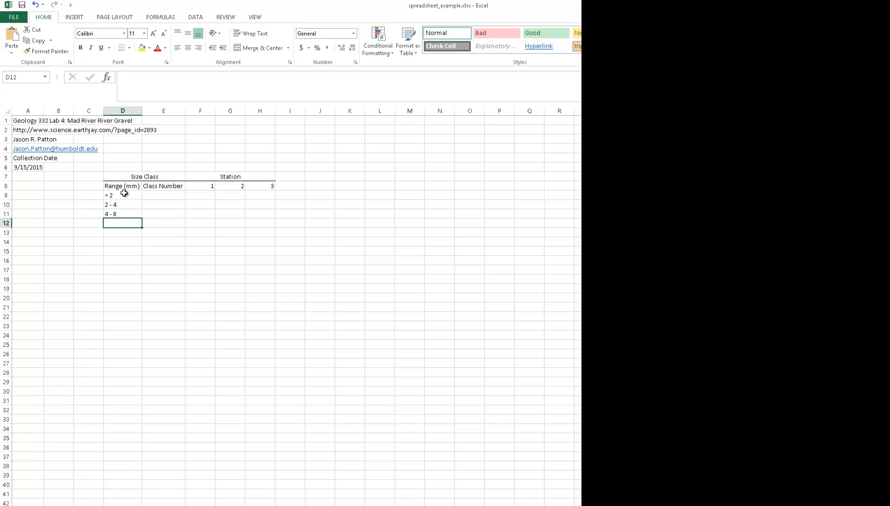
text('8 -)
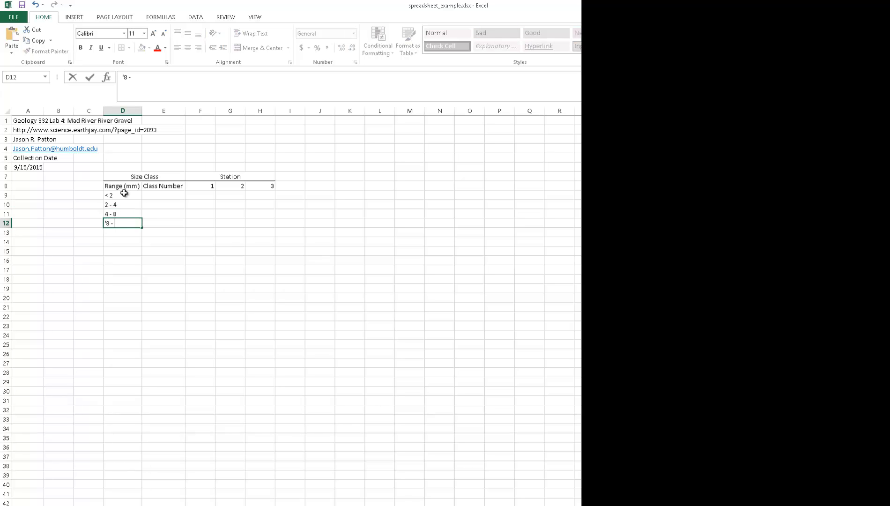
text( 16)
key(Return)
- Enter the size ranges 16 - 32 in D13 and 32 - 64 in D14 as text
text('16)
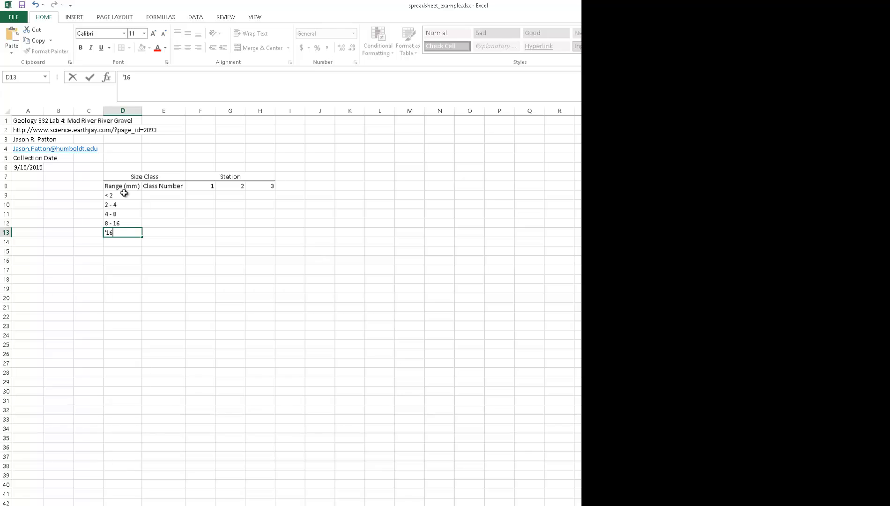
text( - 32)
key(Return)
text(')
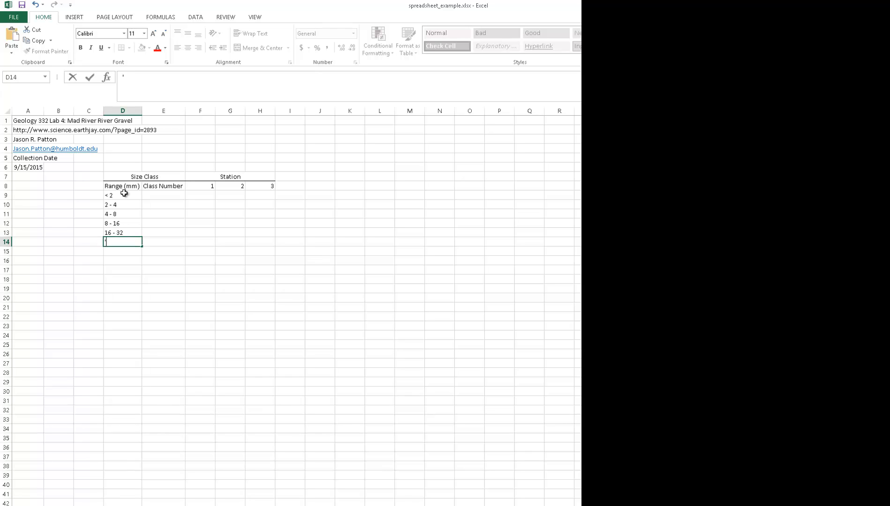
text(32 - 64)
key(Return)
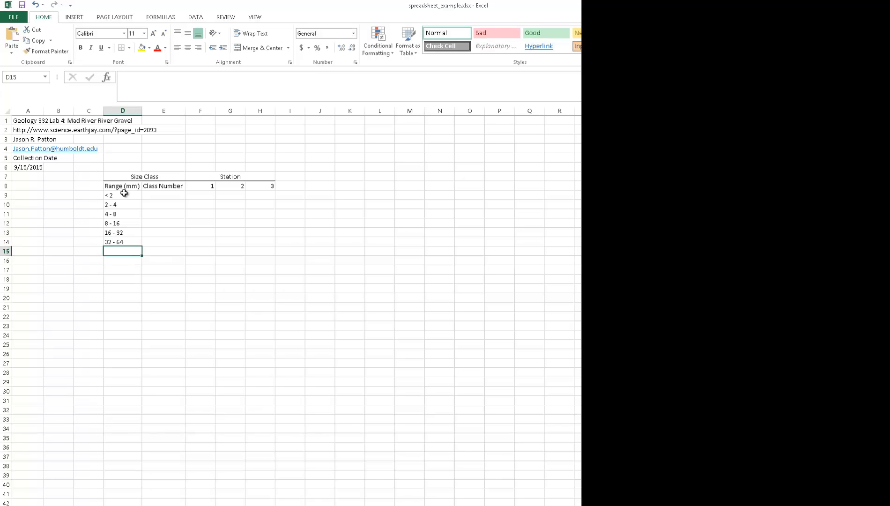
- Enter the size ranges 64 - 90 in D15 and 90 - 128 in D16 as text
text('64 - )
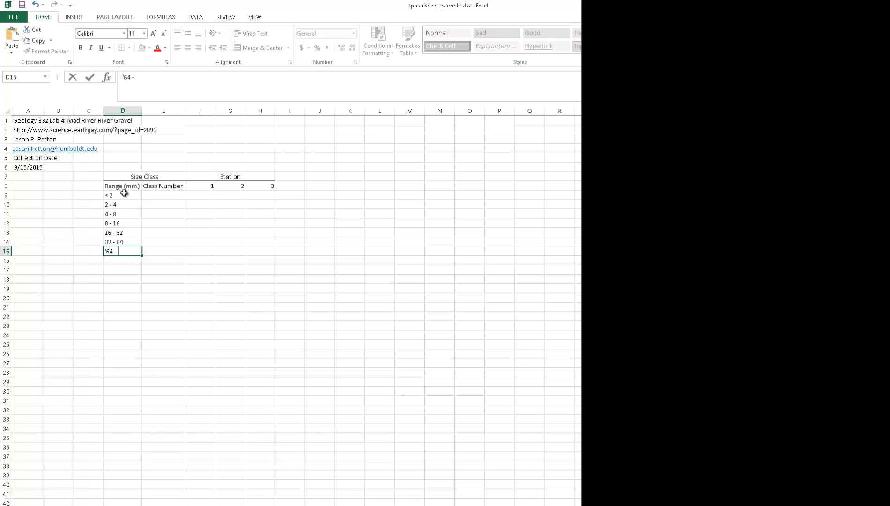
text(128)
key(BackSpace)
key(BackSpace)
key(BackSpace)
text(90)
key(Return)
text('9)
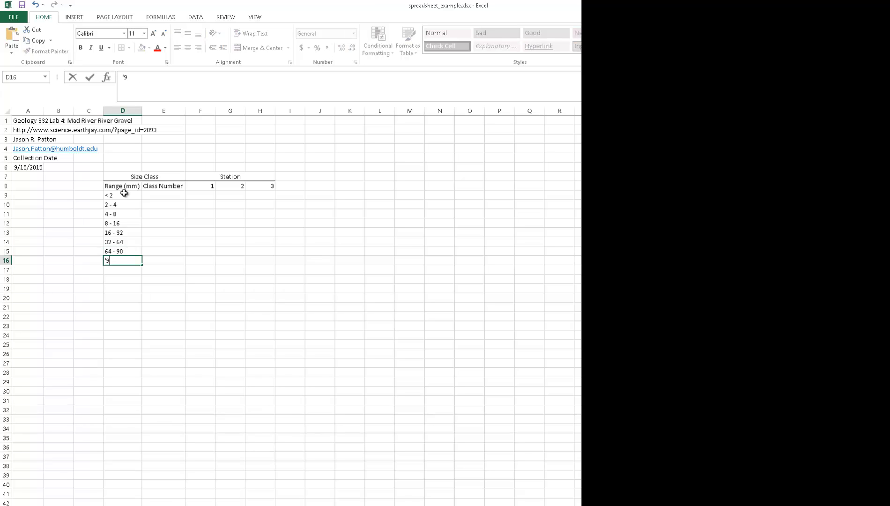
text(0 - 128)
key(Return)
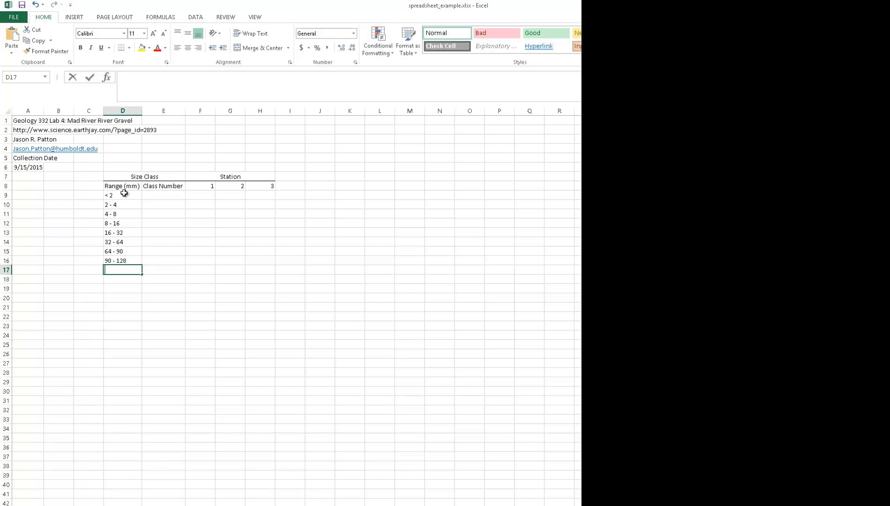
- Enter the size ranges 128 - 256 in D17 and 256 - 512 in D18 as text
text('128 -)
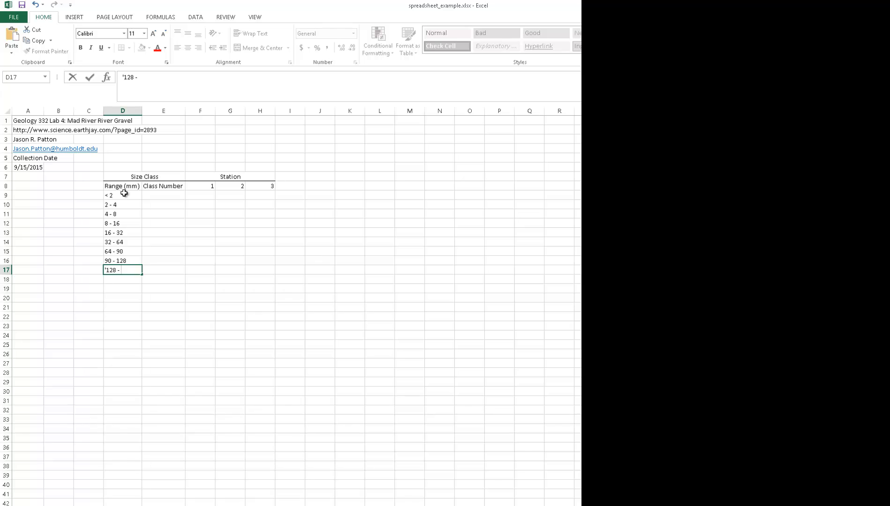
text(256)
key(Return)
text(')
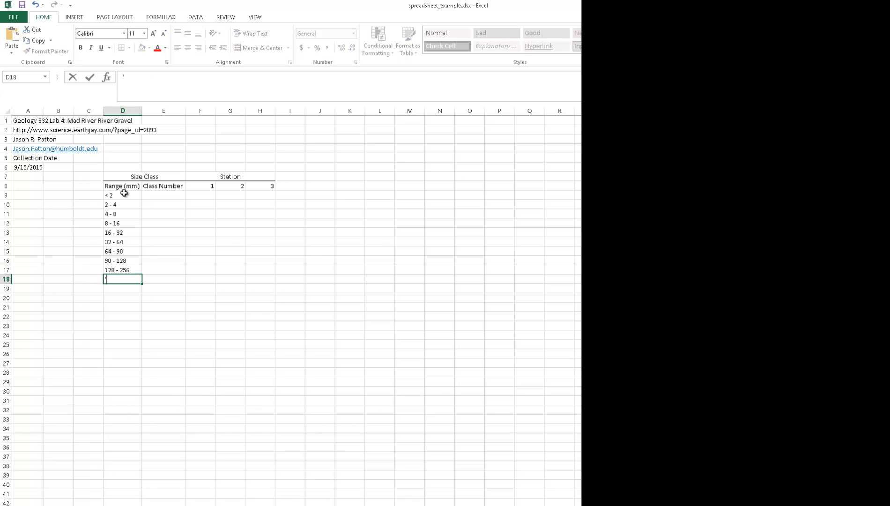
text(256 - 512)
key(Return)
- Enter the size ranges 512 - 1024 in D19 and 1024 - 2048 in D20 as text
text('512 -)
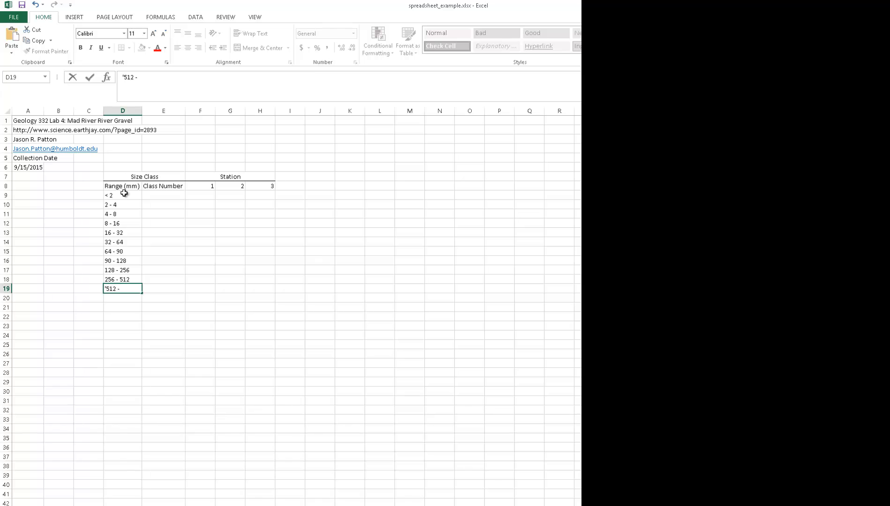
text( 1024)
key(Return)
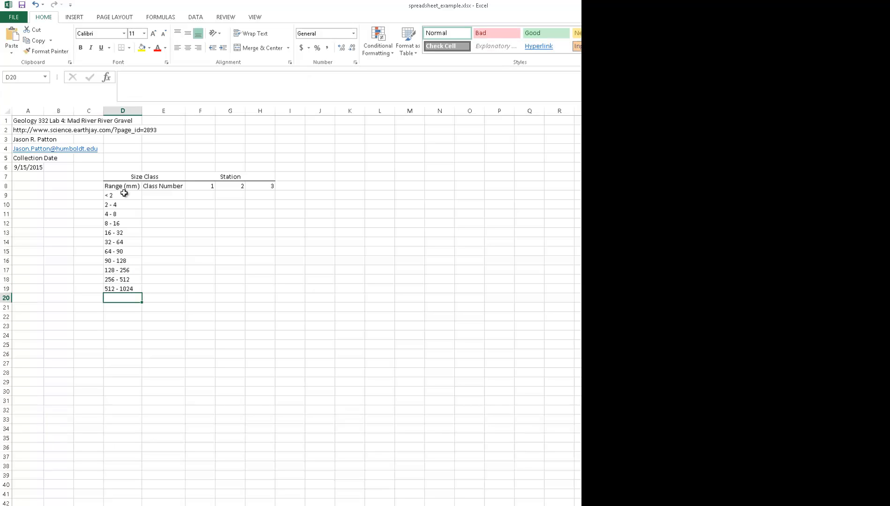
text('102)
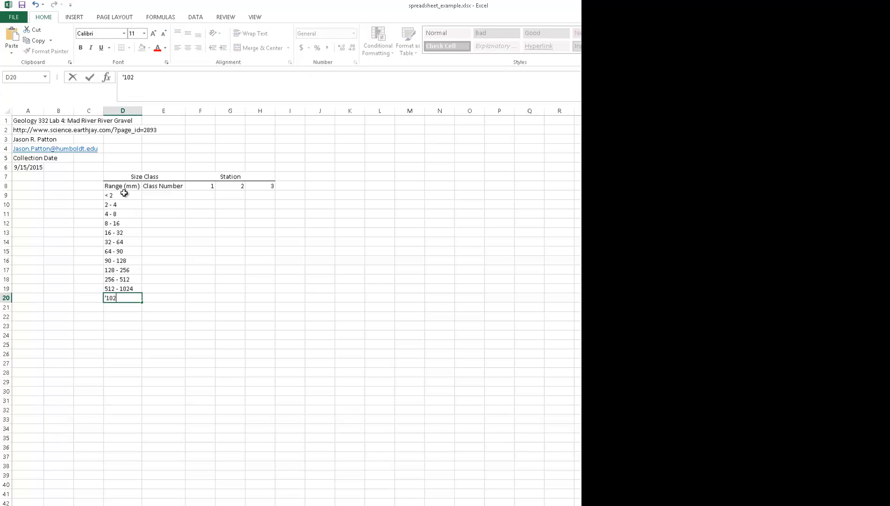
text(4 - 2048)
key(Return)
- Enter the last size range, > 2048, in D21 as text
text(')
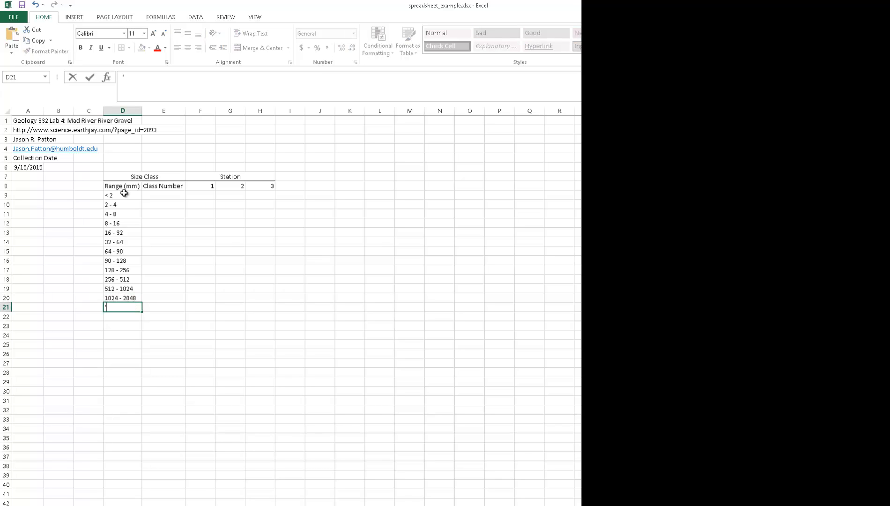
text(> 2048)
key(Return)
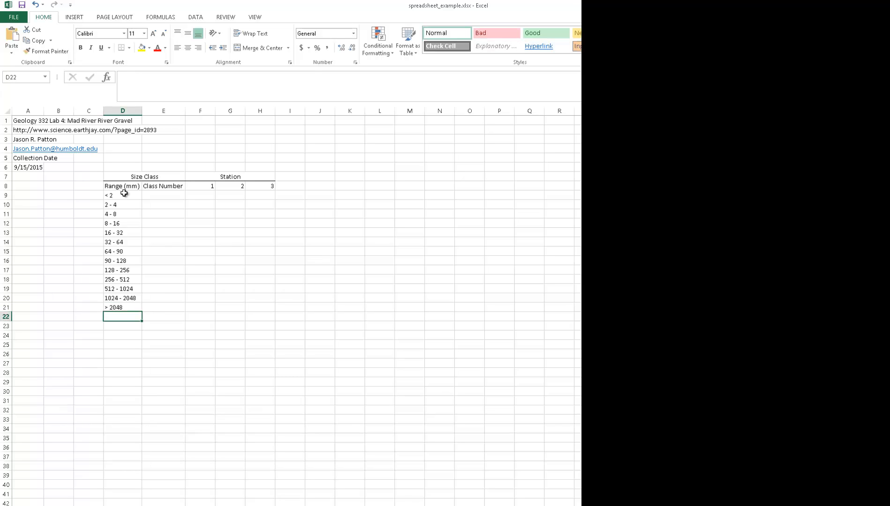
- Number the size classes 1 to 13 in E9:E21 by entering 1, 2 and 3 and filling the series down
click(173, 196)
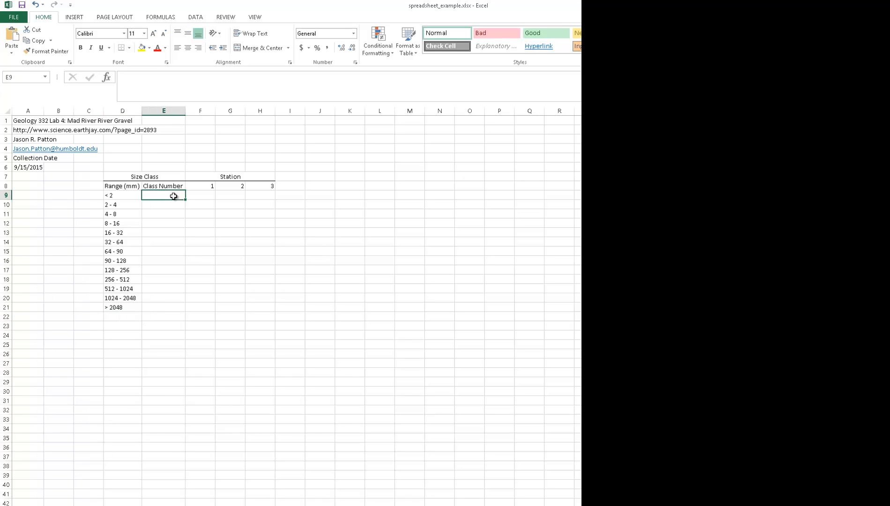
text(1)
key(Return)
text(2)
key(Return)
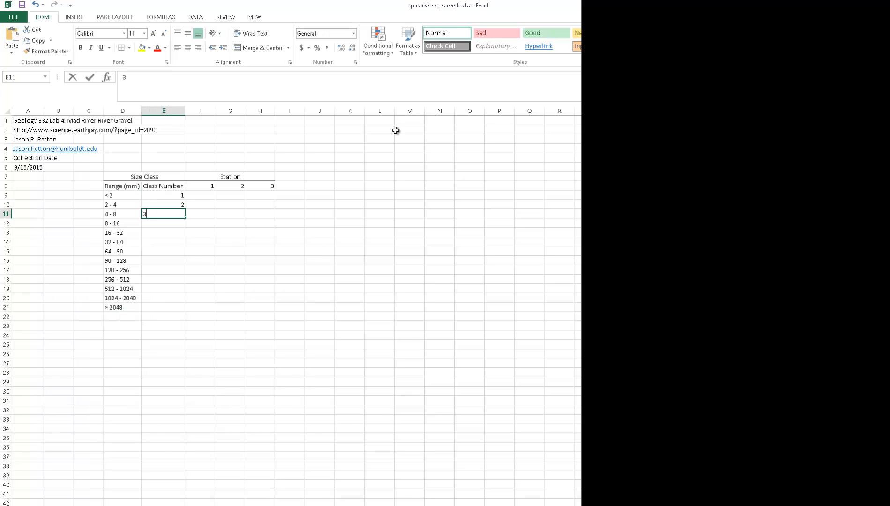
text(3)
key(Return)
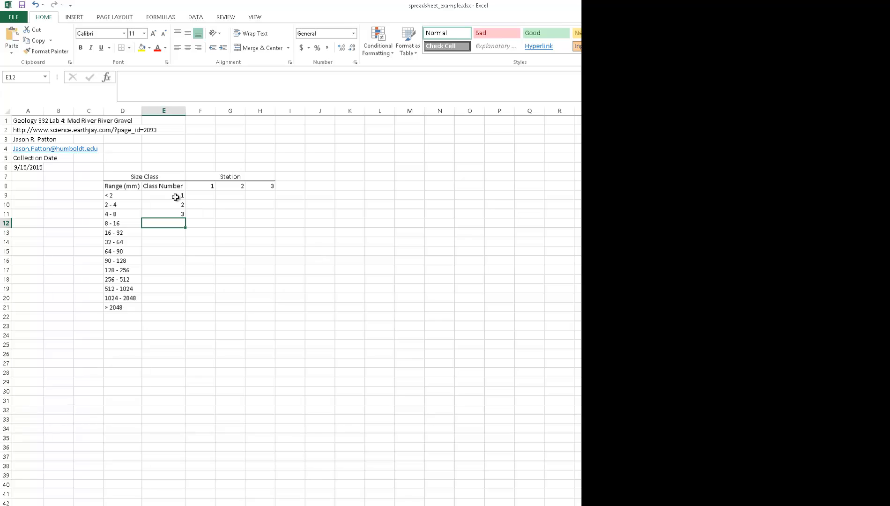
drag(177, 196, 191, 312)
click(339, 299)
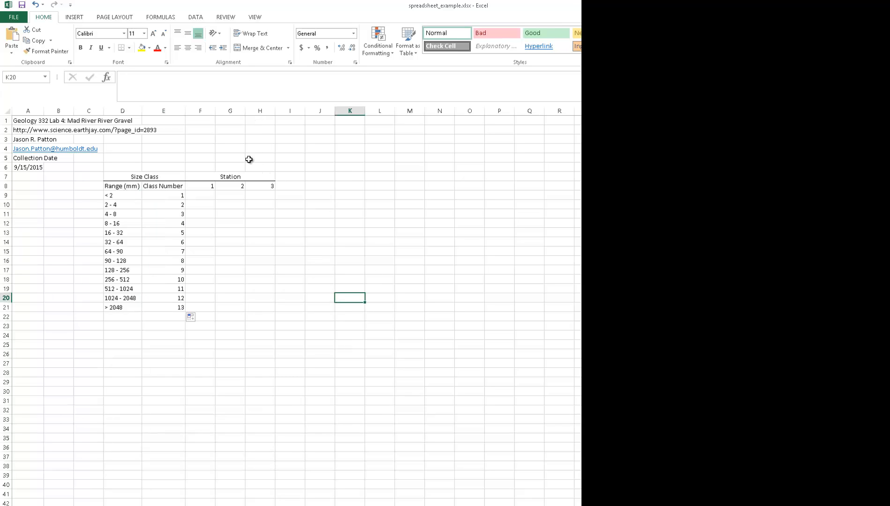
- Centre the contents of the table range D6:H21 horizontally
drag(257, 171, 141, 305)
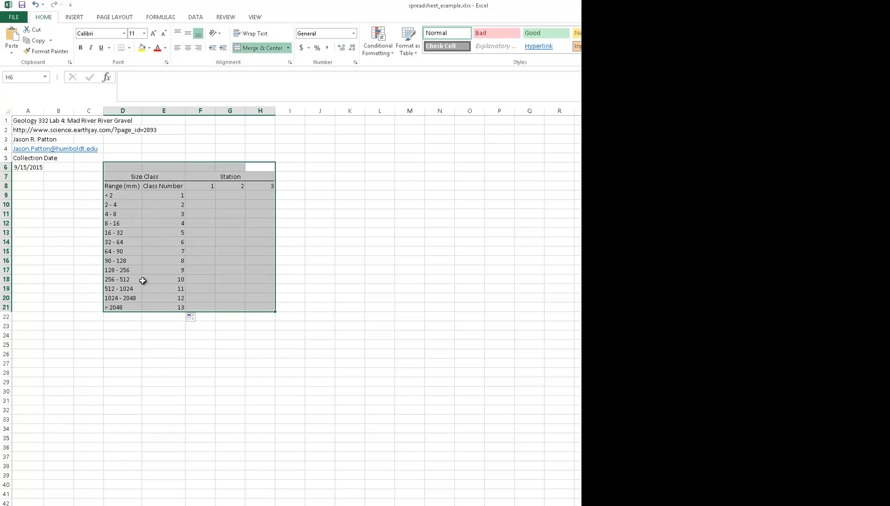
click(191, 48)
click(323, 237)
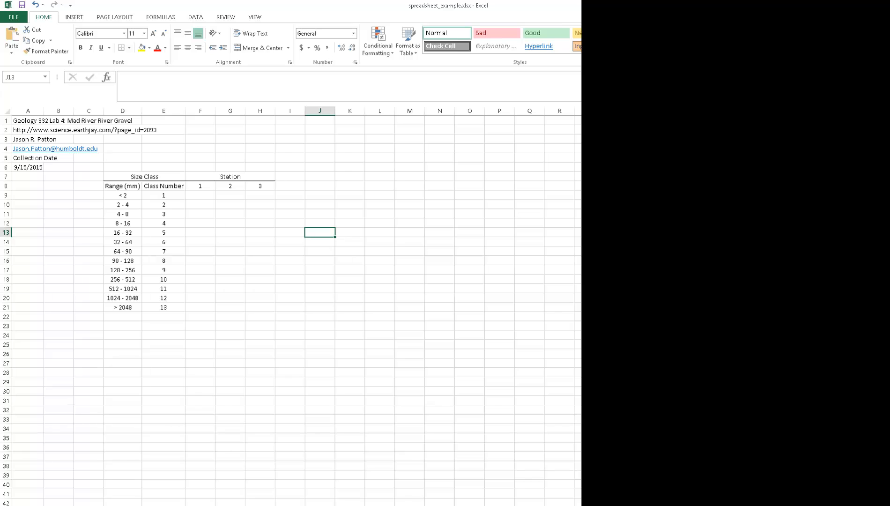
- Paste the Station 1 counts copied from V9:V21 into the table starting at F9
key(alt+Tab)
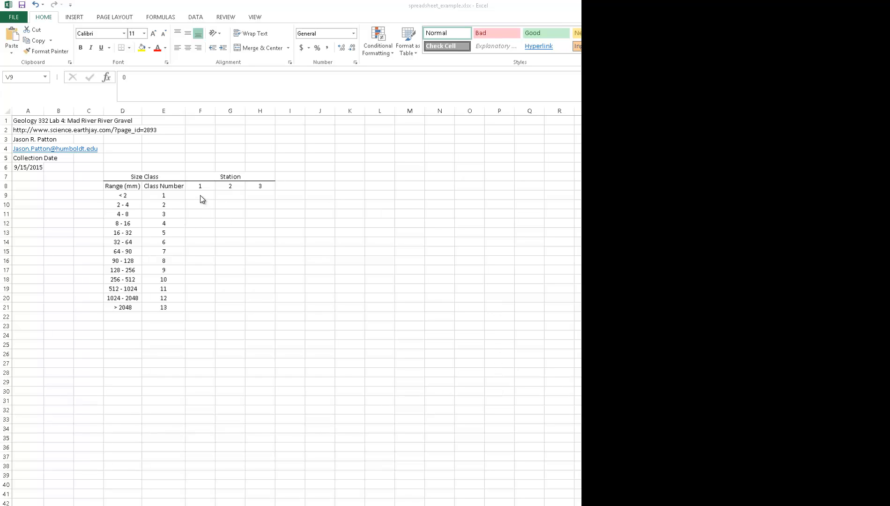
key(alt+Tab)
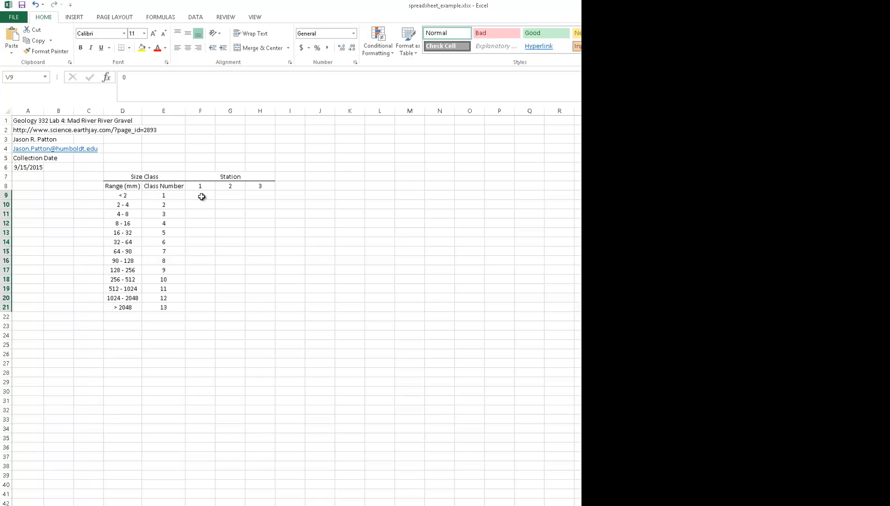
click(201, 196)
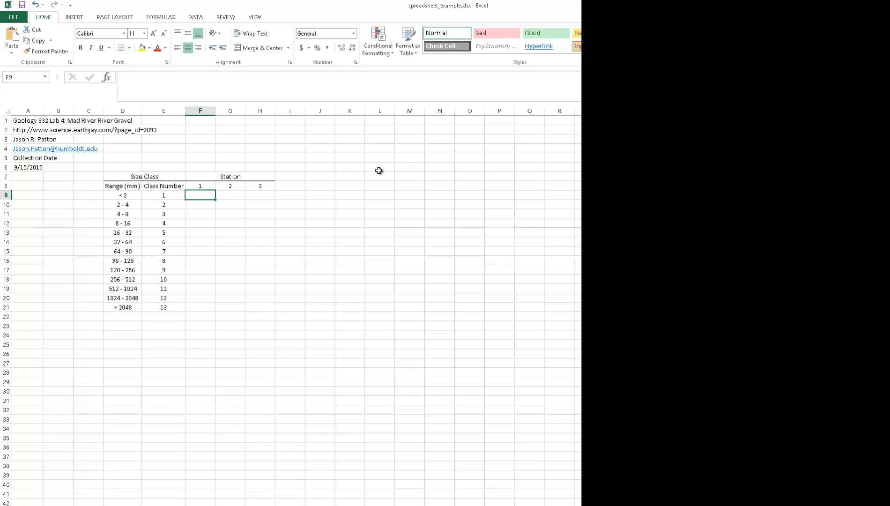
key(ctrl+v)
- Copy the Station 2 counts from W9:W21 into the table starting at G9
click(710, 186)
drag(710, 195, 710, 308)
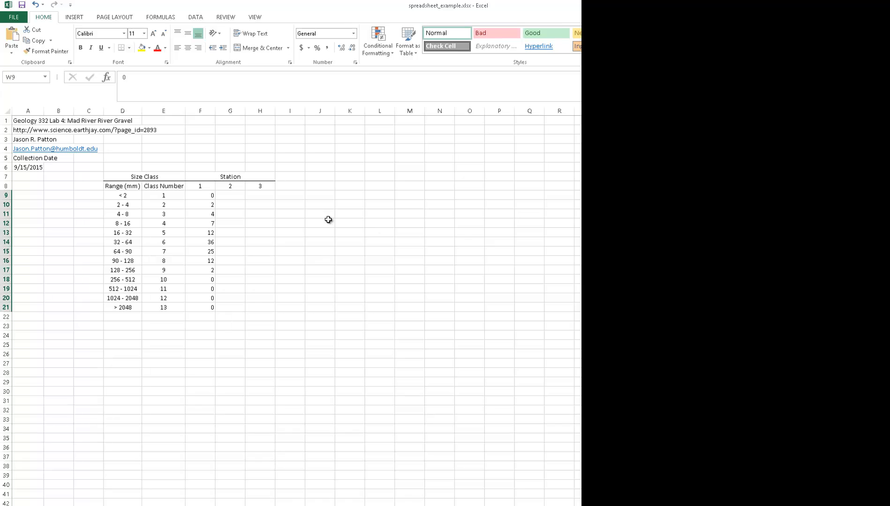
click(241, 195)
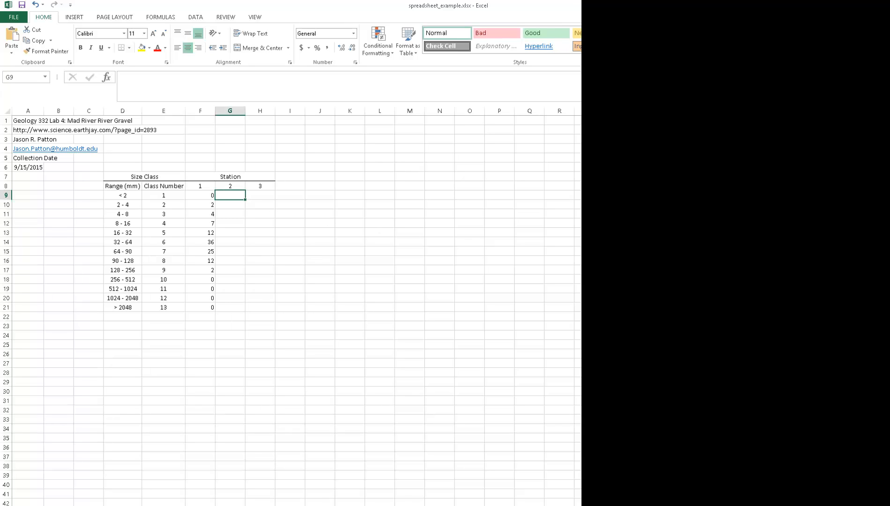
key(ctrl+v)
- Copy the Station 3 counts from X9:X21 into the table starting at H9
drag(740, 195, 740, 307)
click(260, 196)
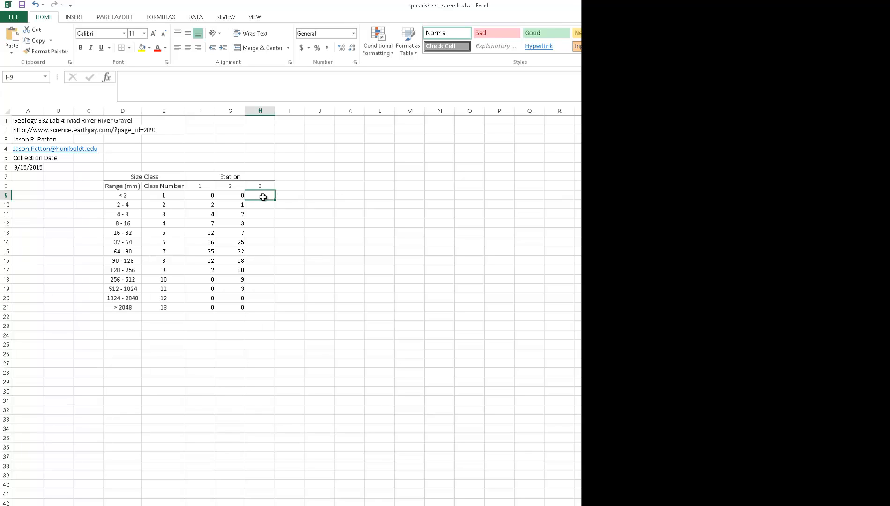
key(ctrl+v)
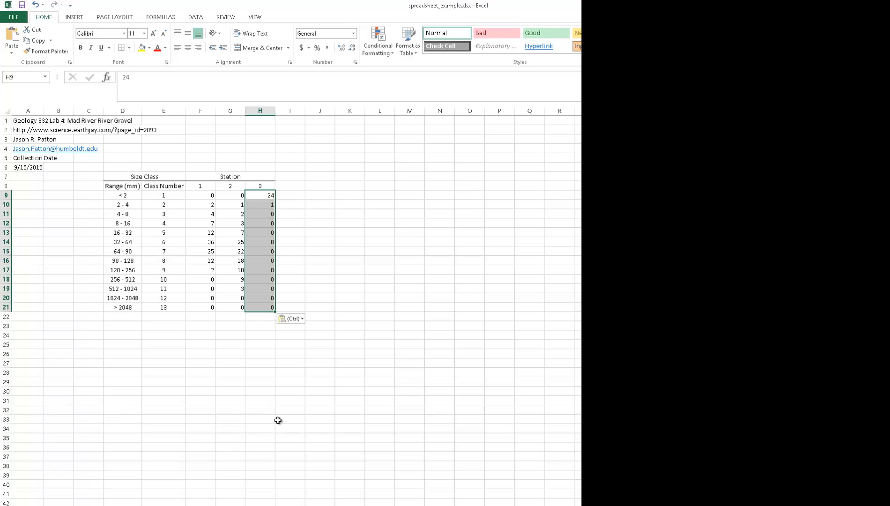
click(211, 393)
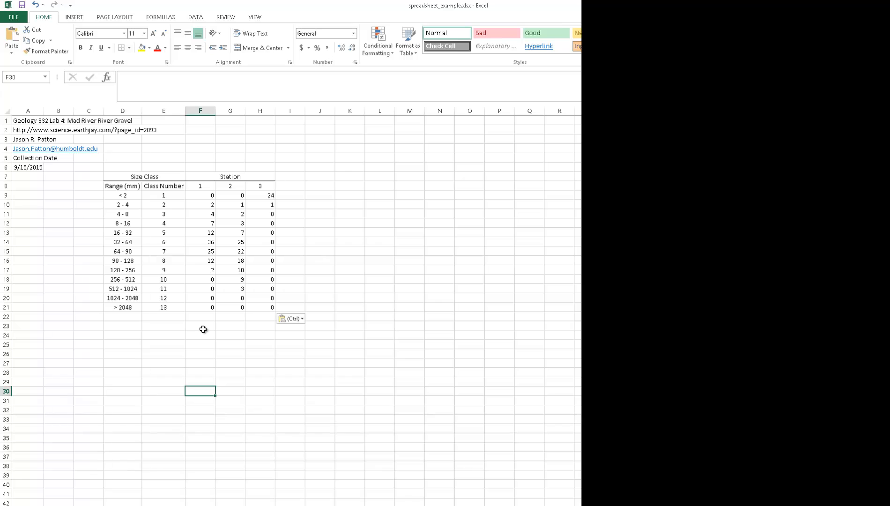
- Total the Station 1 counts in F23 with the formula =SUM(F9:F21)
click(203, 327)
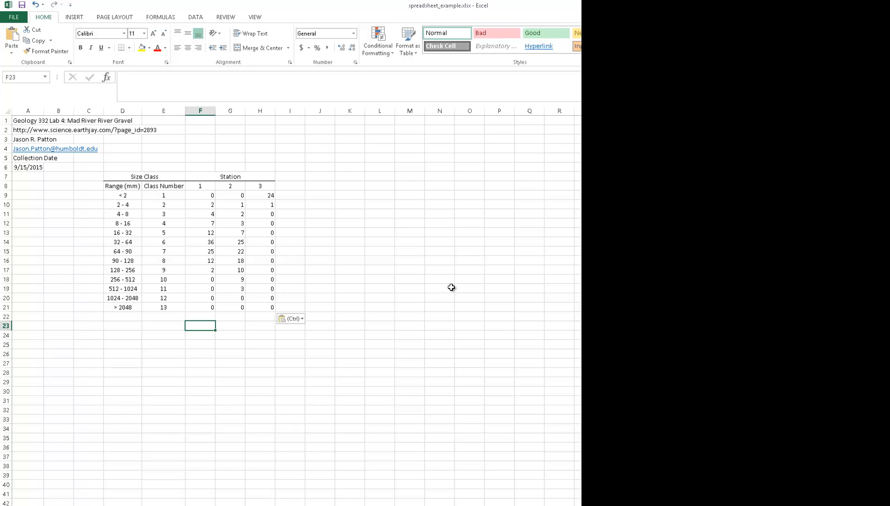
text(=)
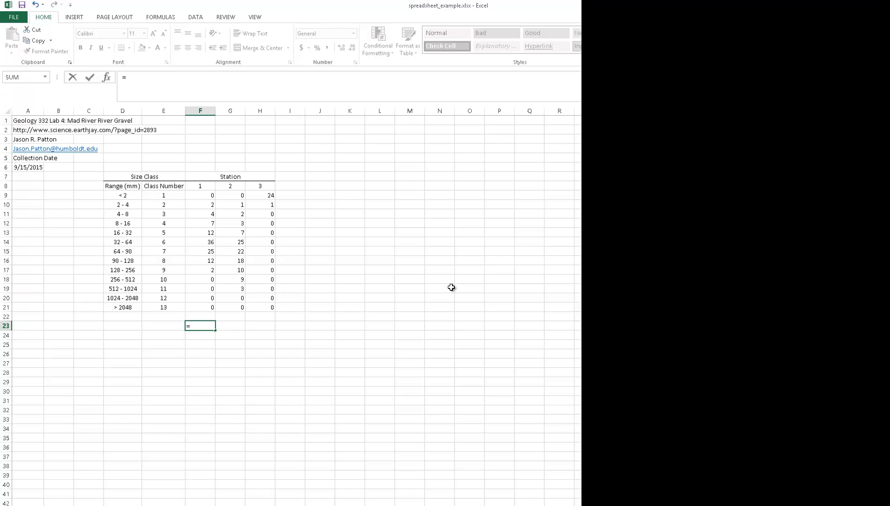
text(su)
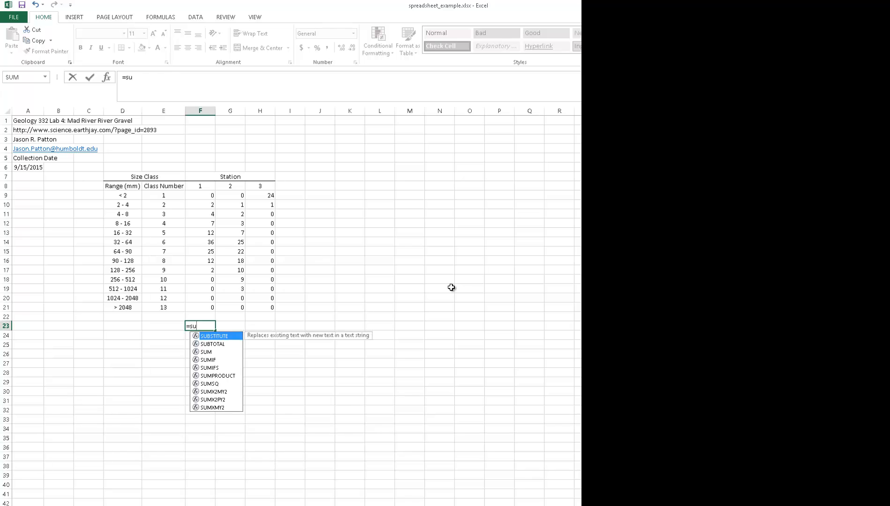
text(m)
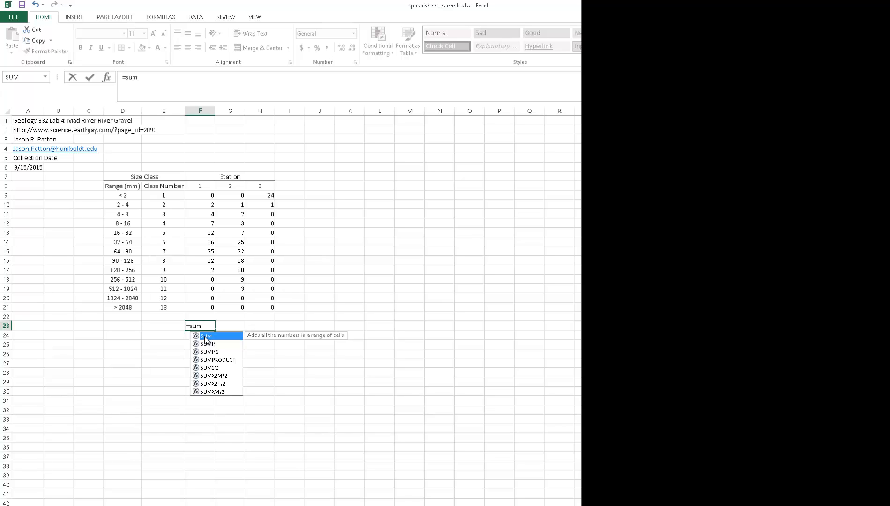
double_click(205, 337)
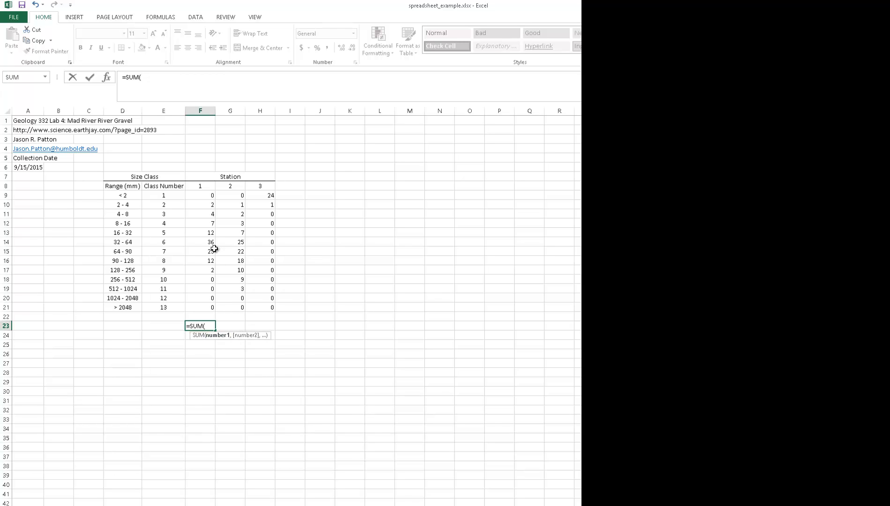
drag(205, 195, 206, 307)
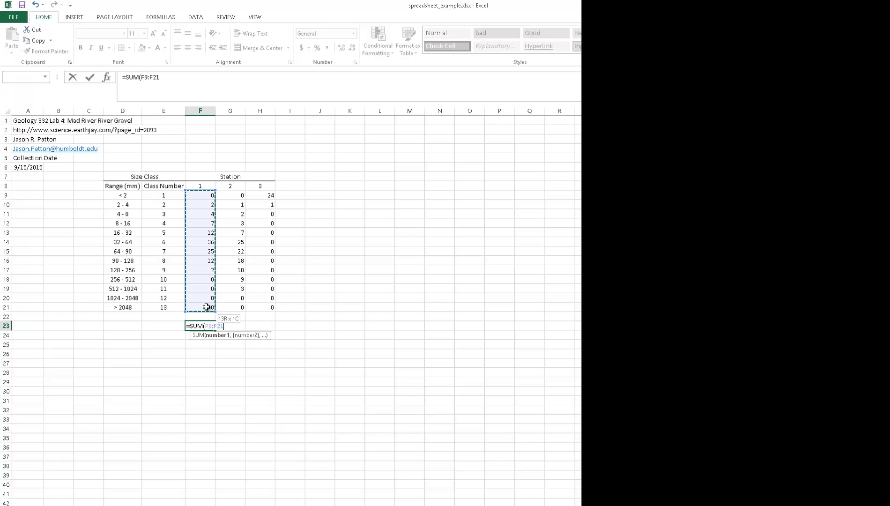
drag(206, 307, 207, 306)
key(Return)
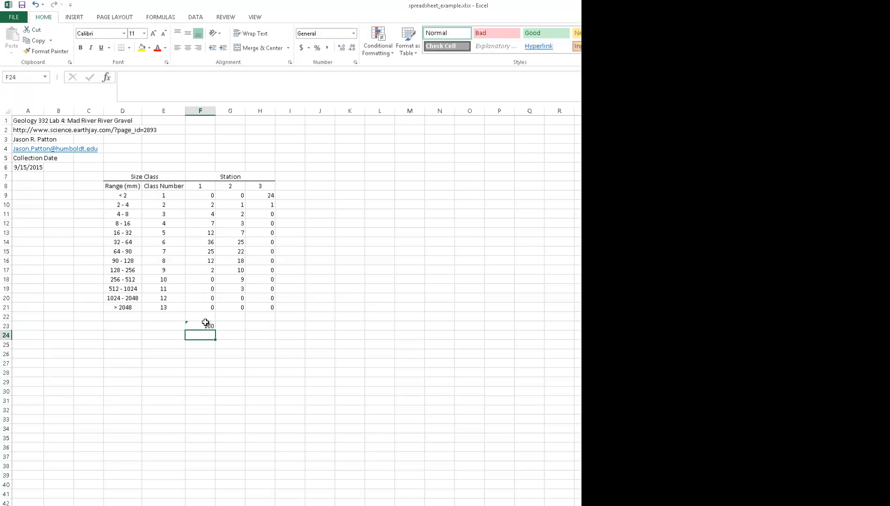
click(205, 324)
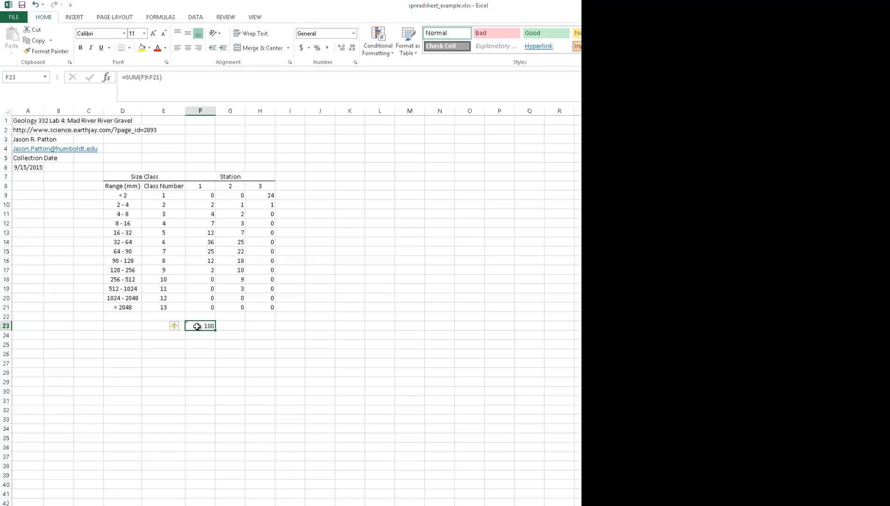
click(219, 370)
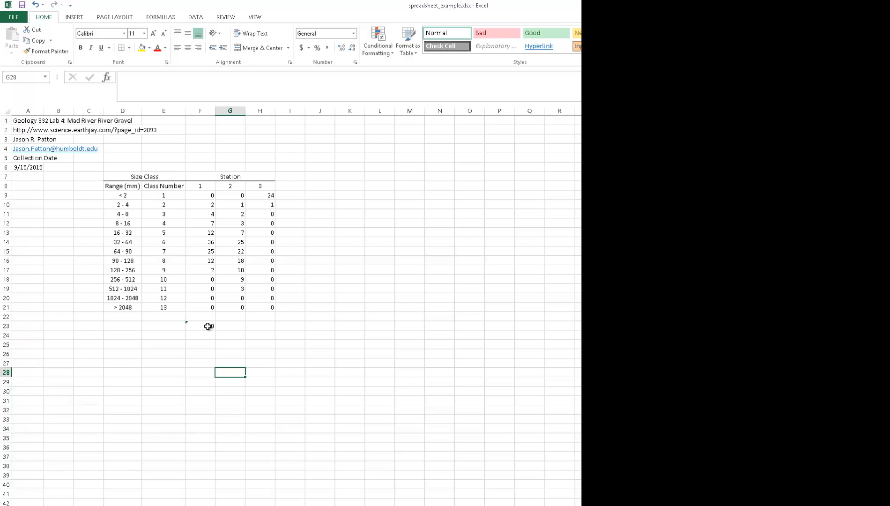
- Try copying the sum formula from F23 into G23:H23 and undo the paste
click(209, 327)
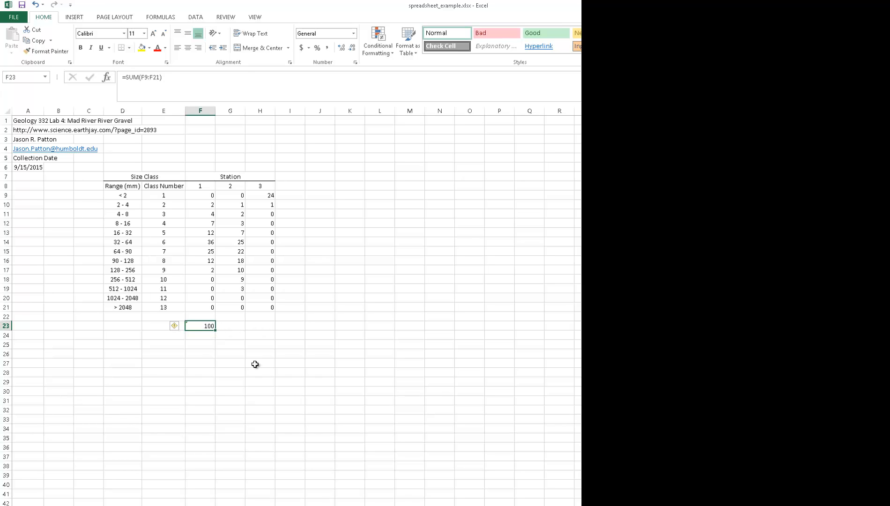
key(ctrl+c)
click(232, 325)
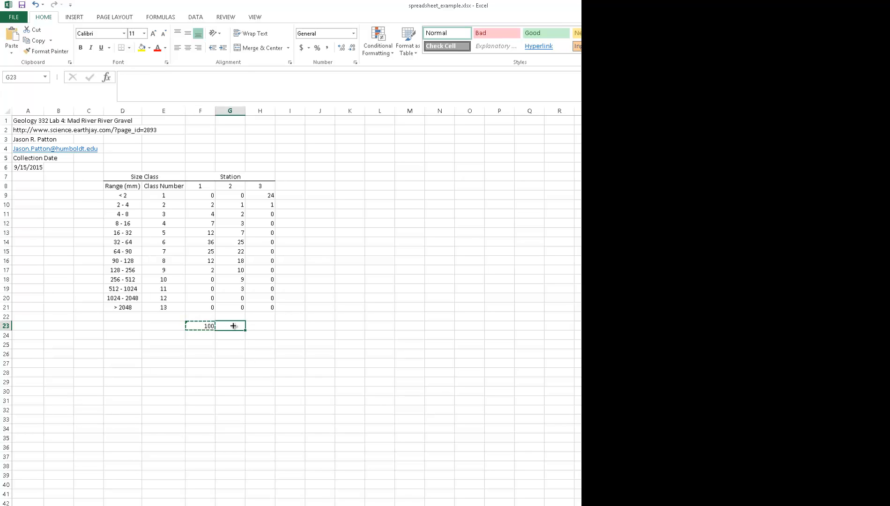
shift+click(262, 329)
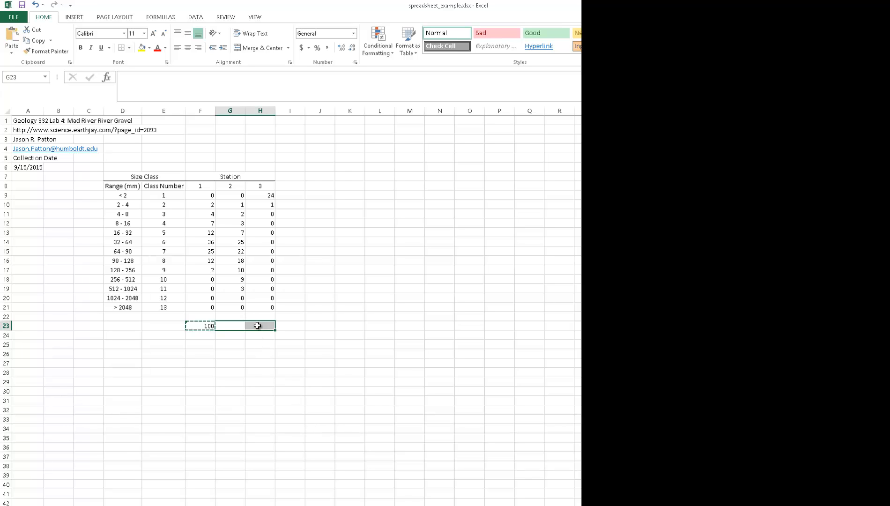
key(ctrl+v)
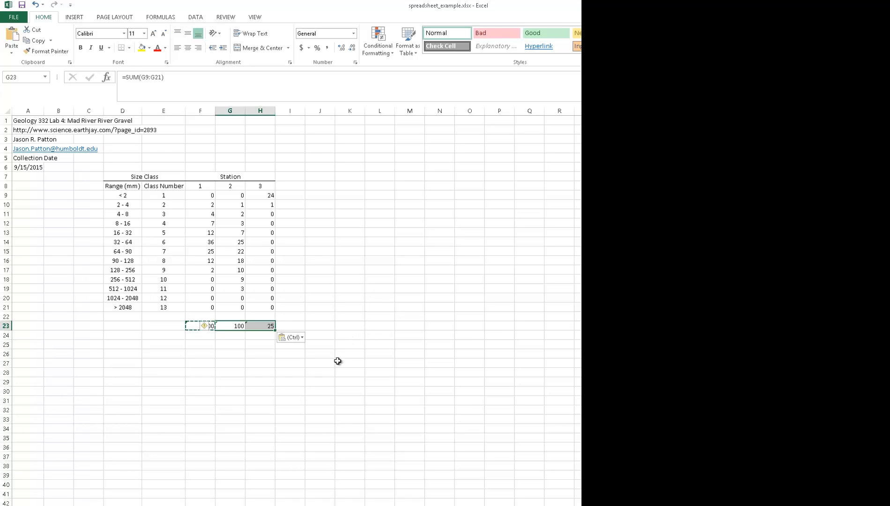
key(ctrl+z)
click(253, 381)
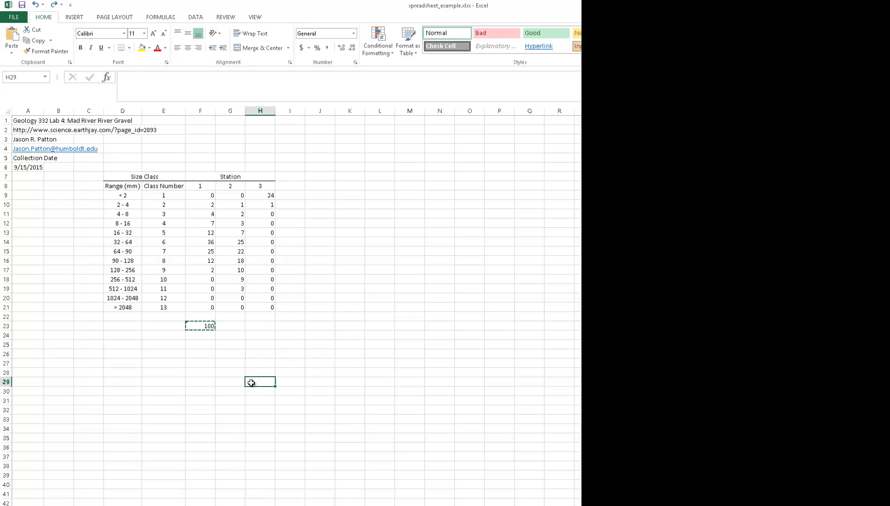
- Fill the sum formula from F23 across to G23:H23 to total Stations 2 and 3
click(207, 328)
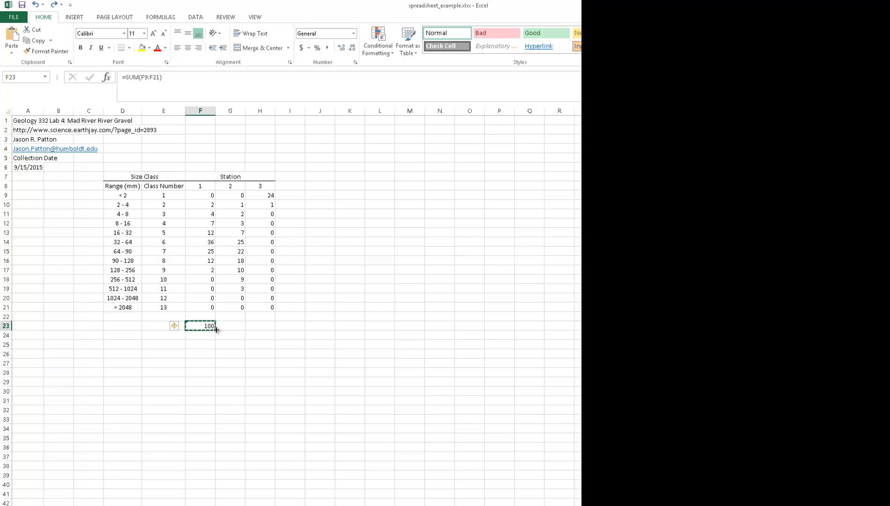
drag(216, 330, 275, 336)
click(282, 353)
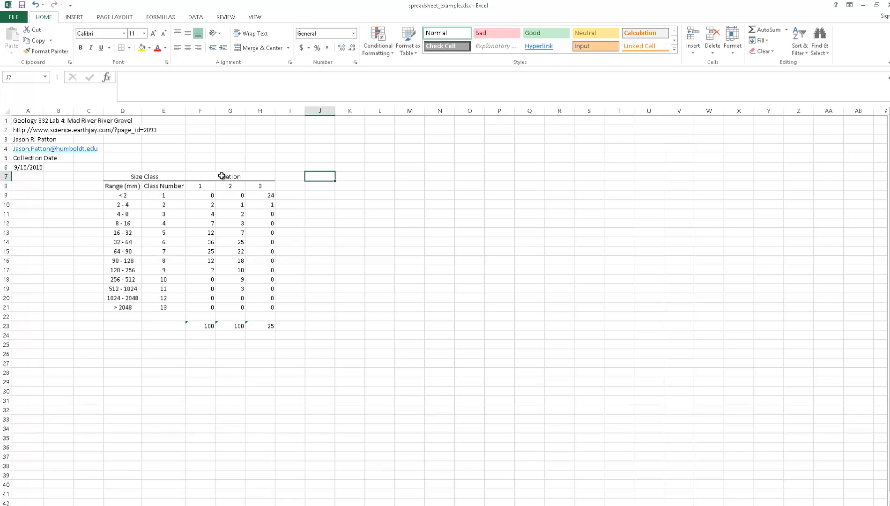
- Copy the Station header block with its station numbers from F7:H8 to J7
drag(221, 176, 222, 187)
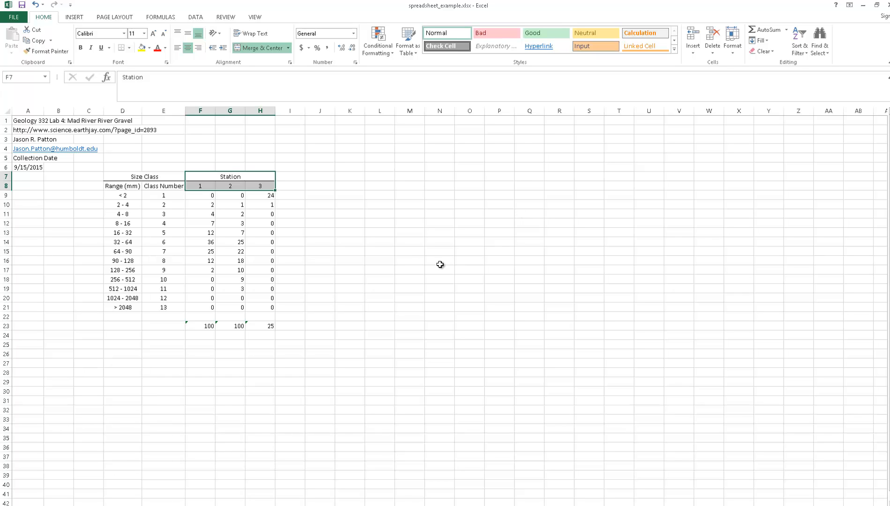
key(ctrl+c)
click(323, 178)
key(ctrl+v)
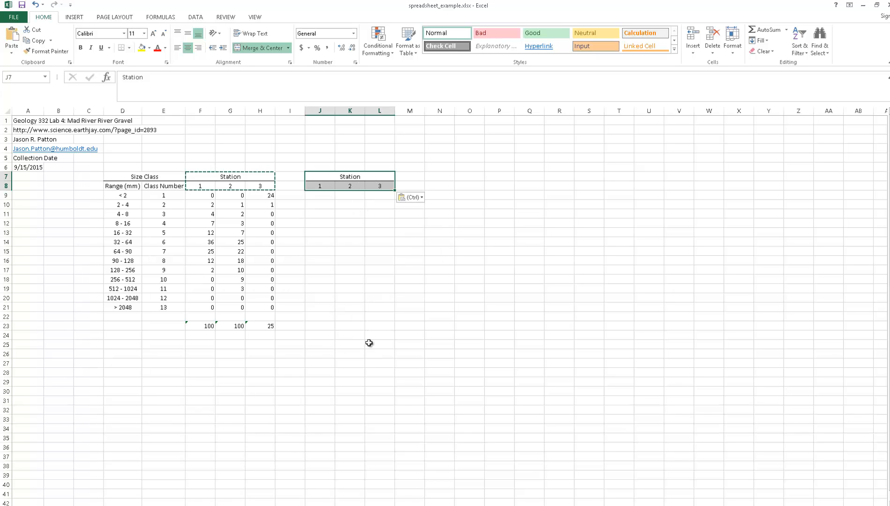
- Merge and center F6:H6 above the first Station header and enter the title Percent Volume
drag(204, 168, 247, 168)
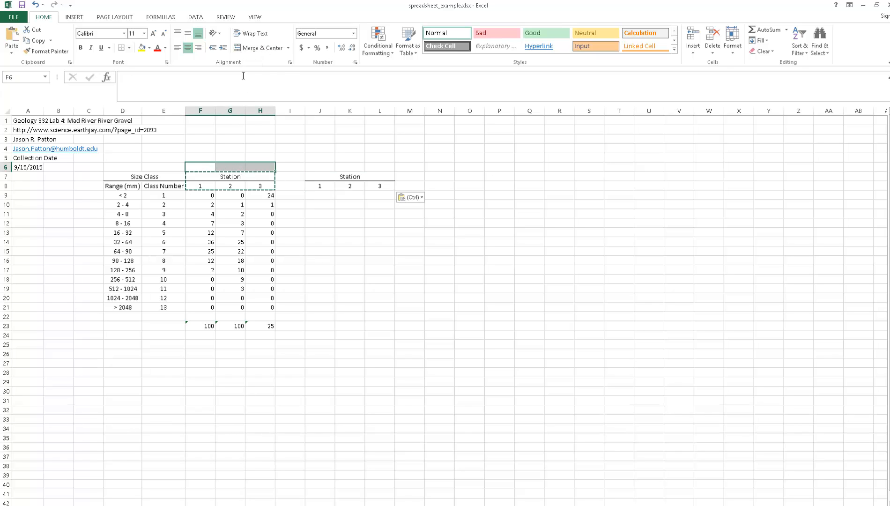
click(272, 48)
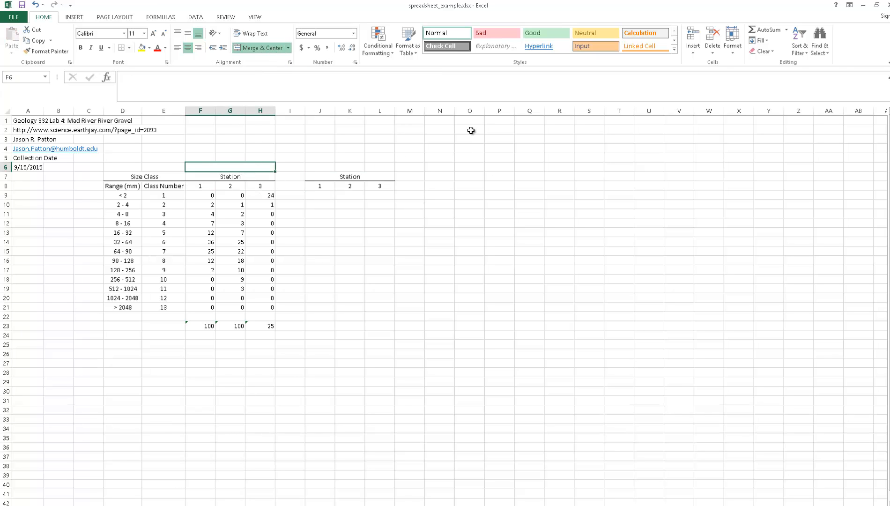
text(Percen)
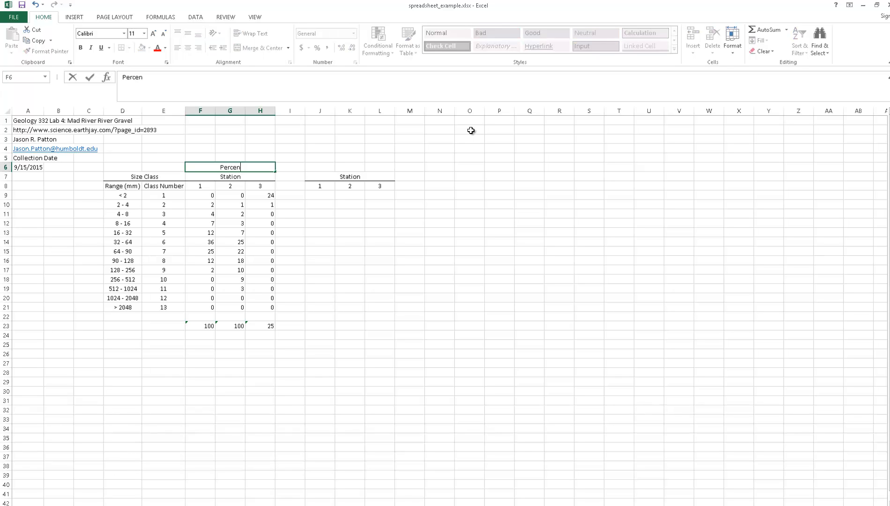
text(t Volume)
key(Return)
- Merge and center J6:L6 above the second Station header and enter the title Cumulative Volume
drag(321, 170, 368, 168)
click(370, 172)
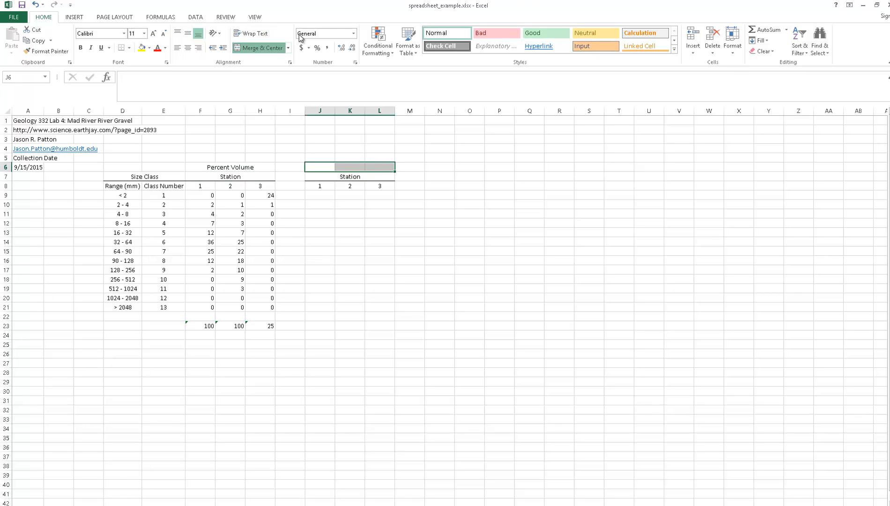
click(261, 47)
text(Cumul)
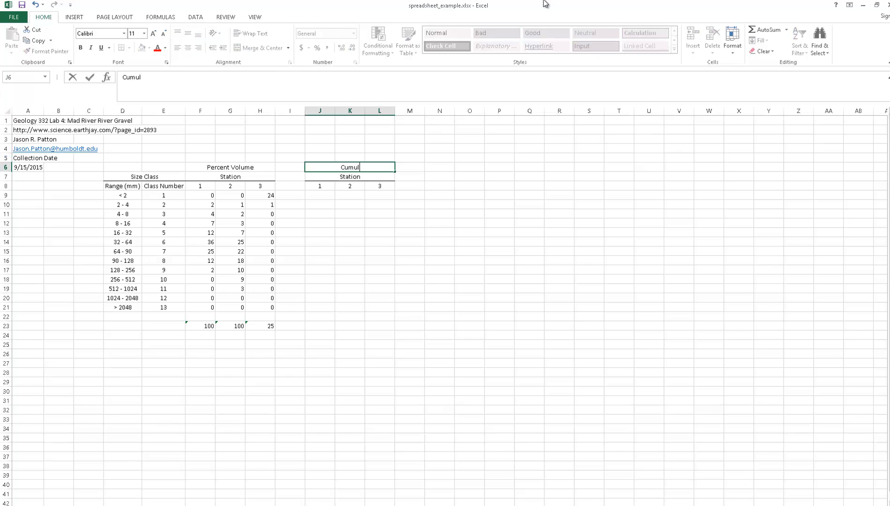
text(ative Volume)
key(Return)
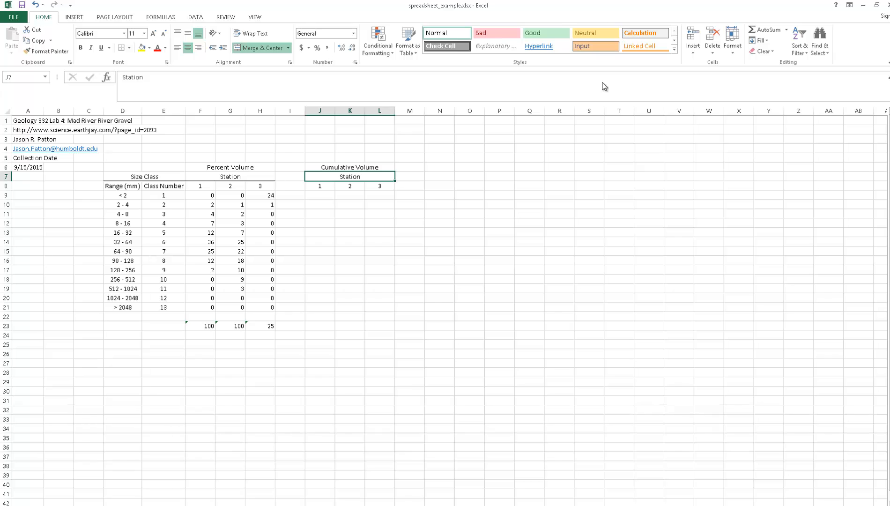
- Start the Station 1 cumulative column by entering the formula =F9 in J9
drag(270, 204, 291, 204)
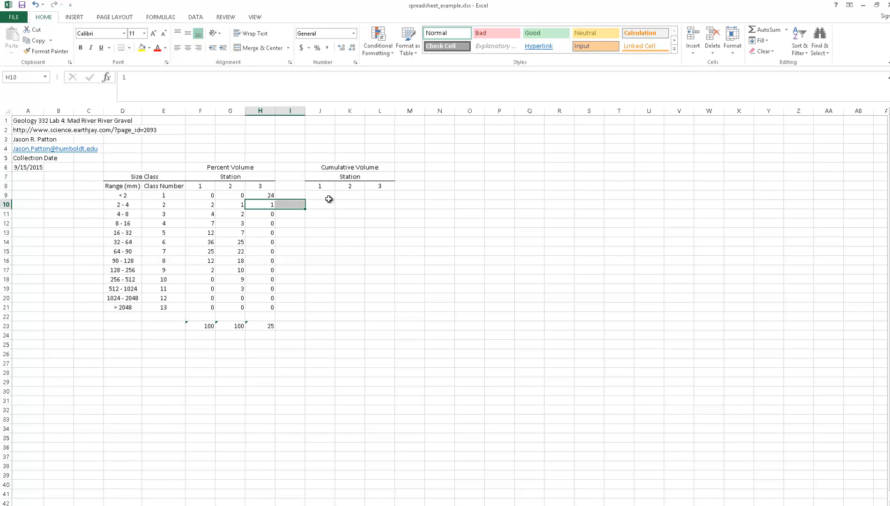
click(328, 199)
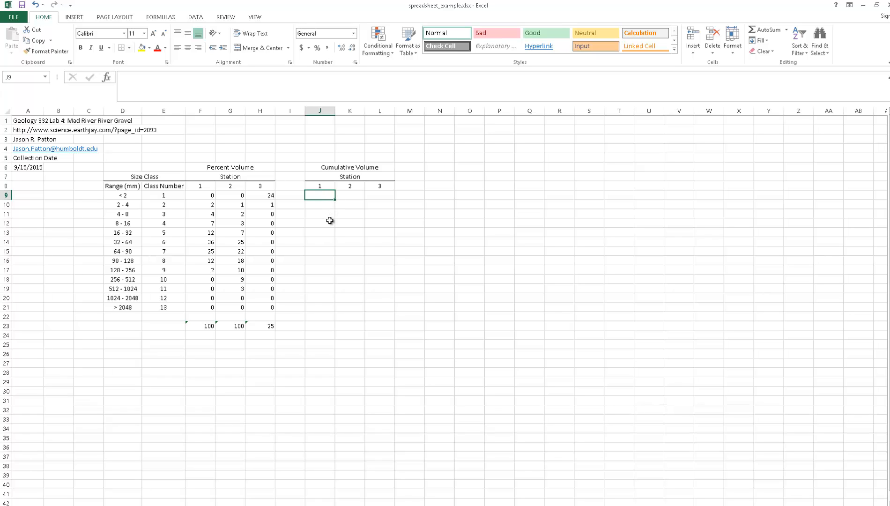
text(=)
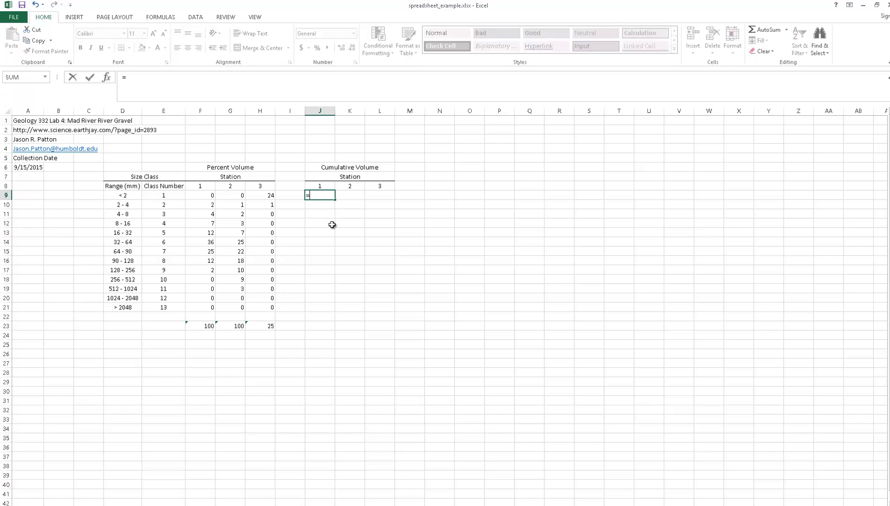
click(204, 196)
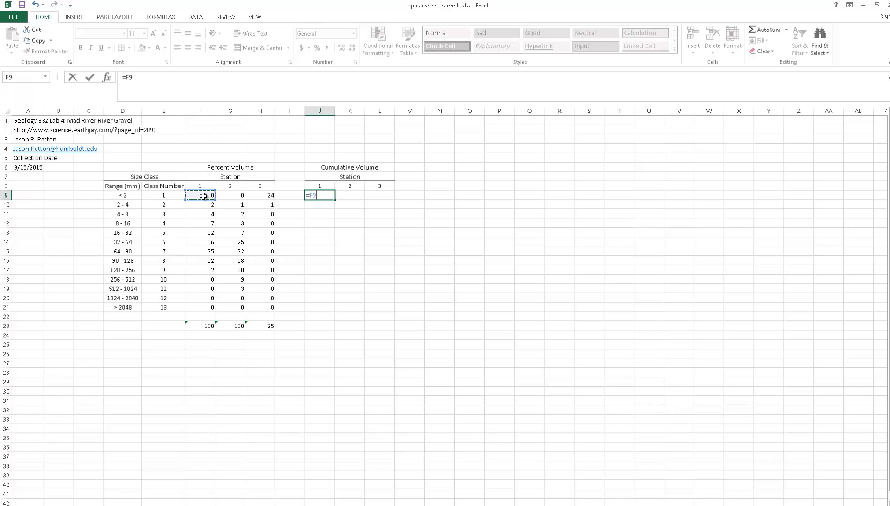
key(Return)
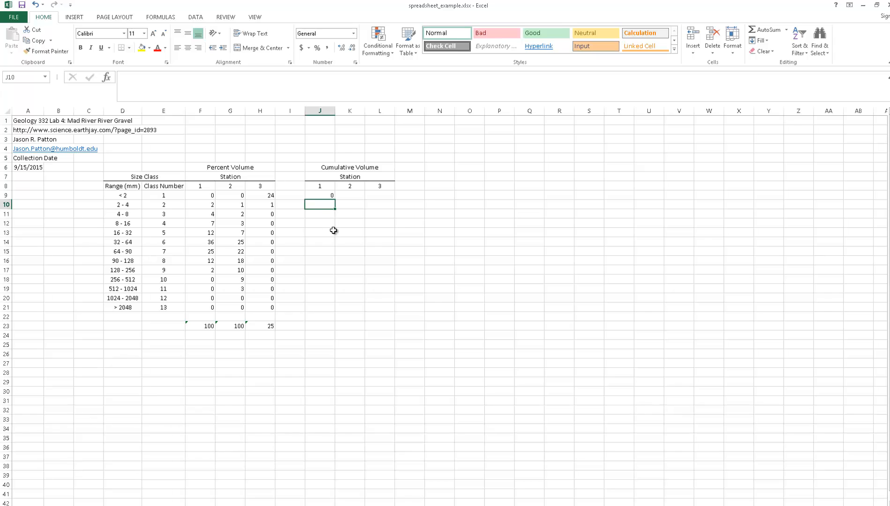
- Enter the running-total formula =J9+F10 in J10 for Station 1
text(=)
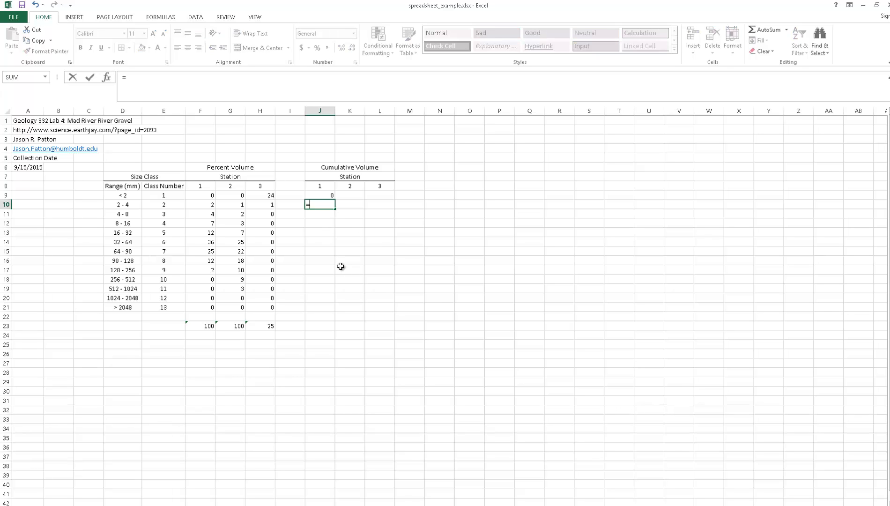
click(320, 197)
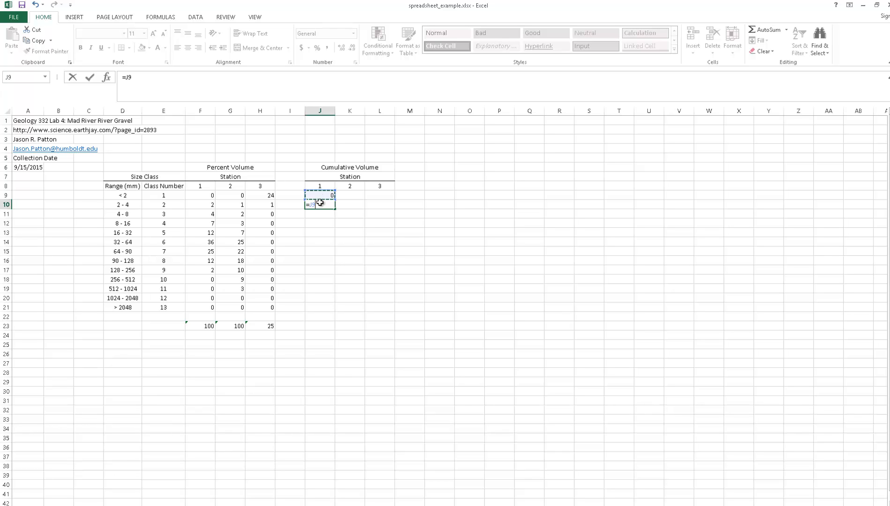
text(+)
click(204, 207)
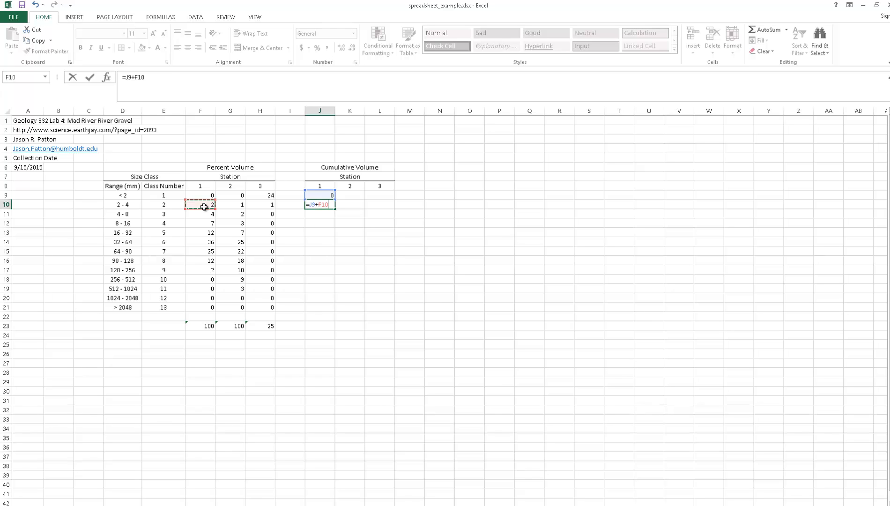
key(Return)
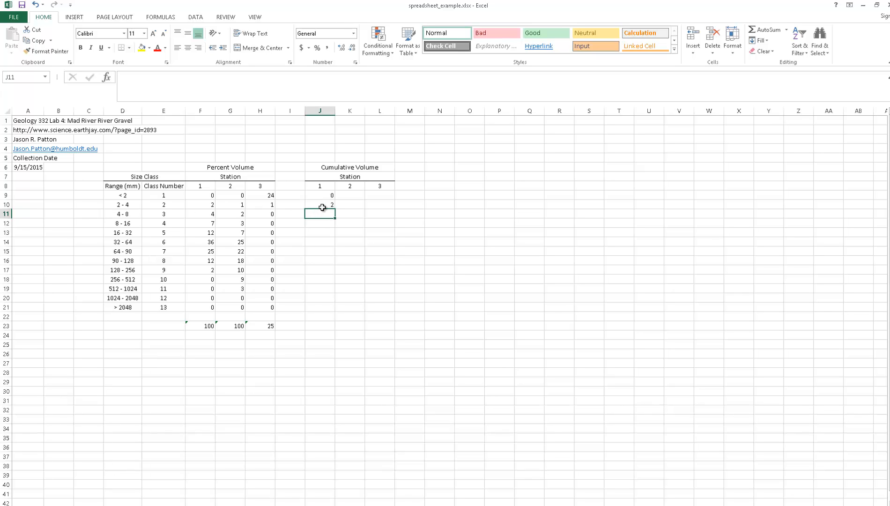
- Fill the running-total formula from J10 down to J21
click(322, 207)
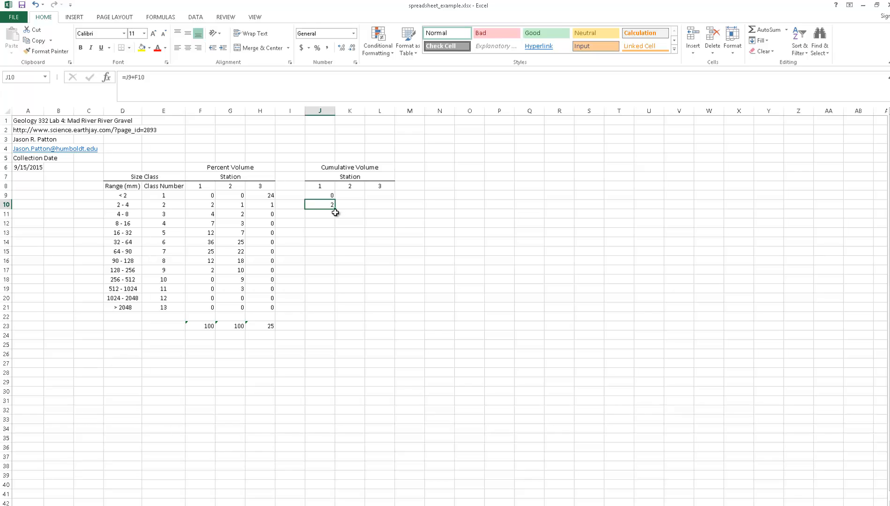
drag(334, 211, 332, 311)
click(333, 207)
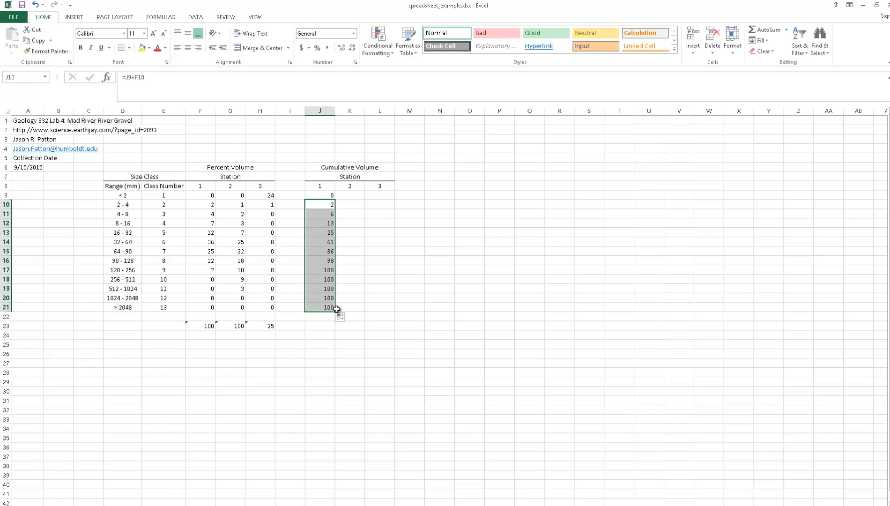
- Inspect the cell references in the filled cumulative formulas in J11 and J12
click(324, 215)
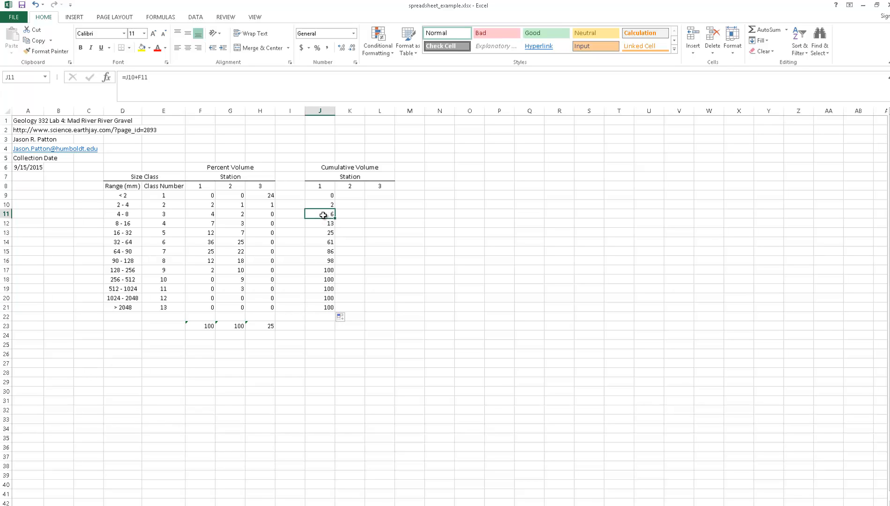
double_click(323, 215)
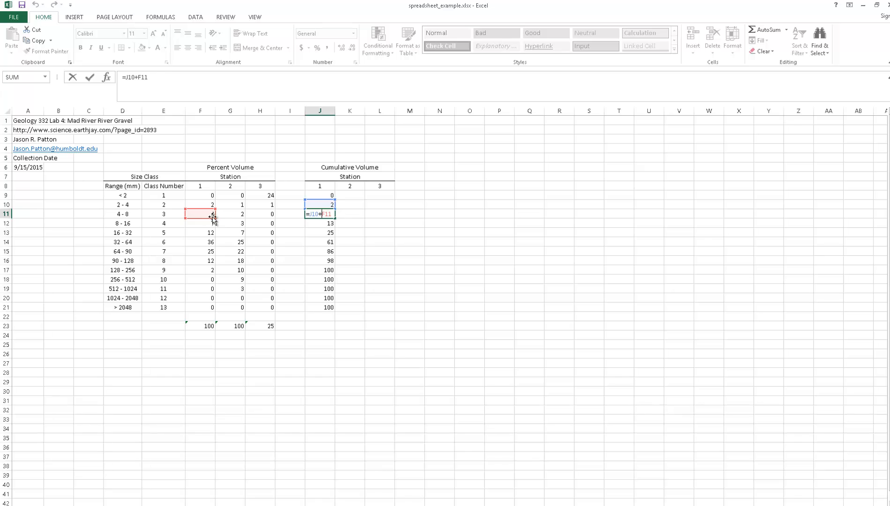
key(Return)
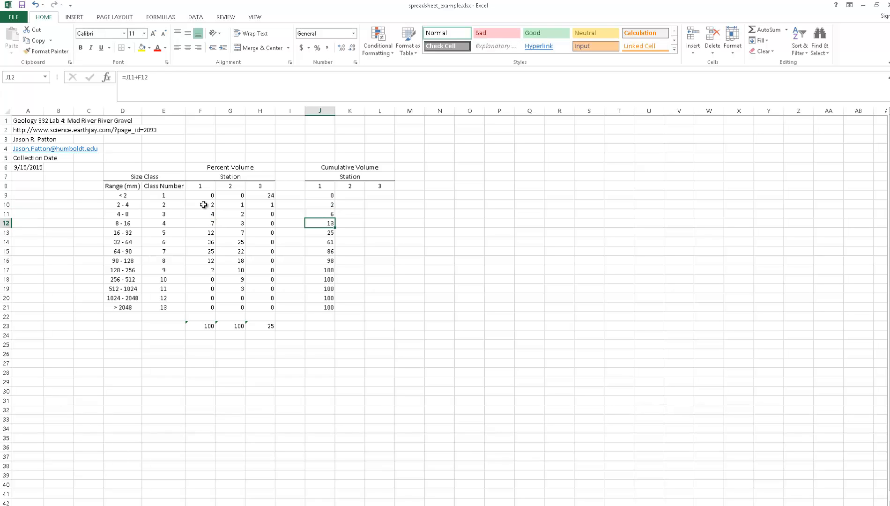
double_click(317, 225)
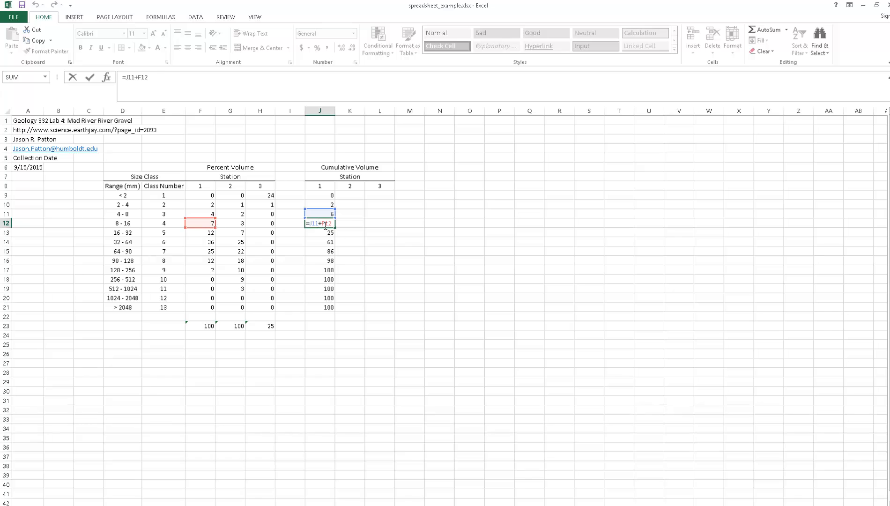
key(Return)
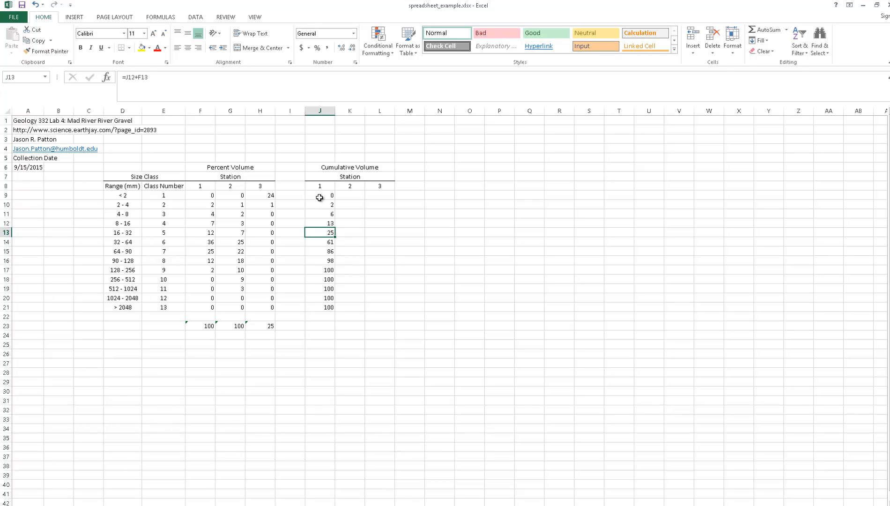
- Fill the Station 1 cumulative formulas in J9:J21 across to columns K and L for Stations 2 and 3
click(320, 198)
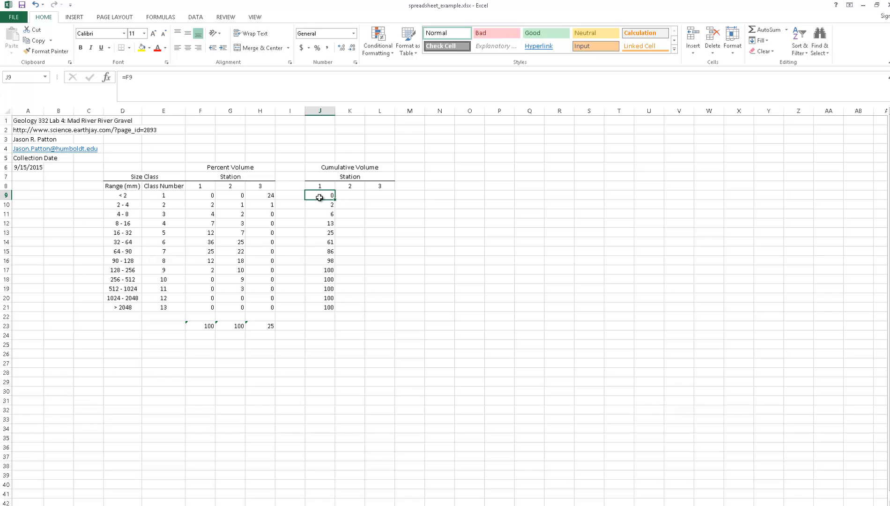
drag(320, 197, 318, 308)
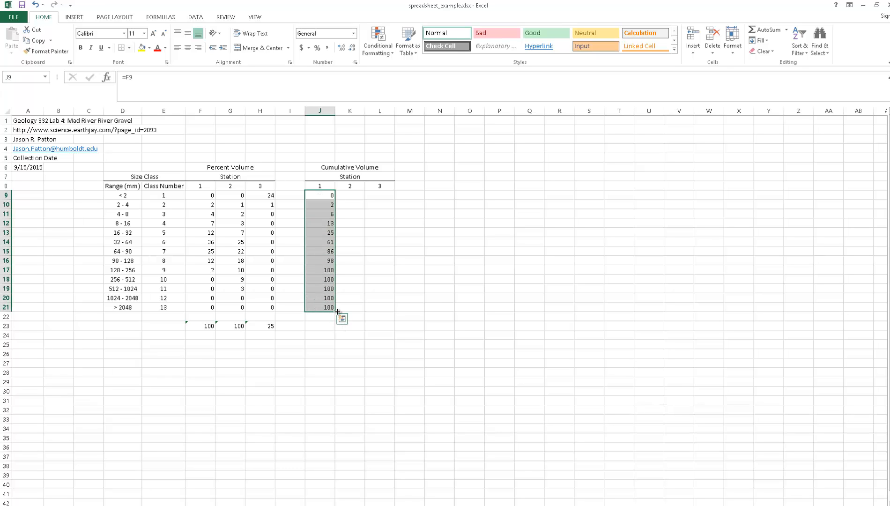
drag(337, 312, 394, 313)
click(452, 420)
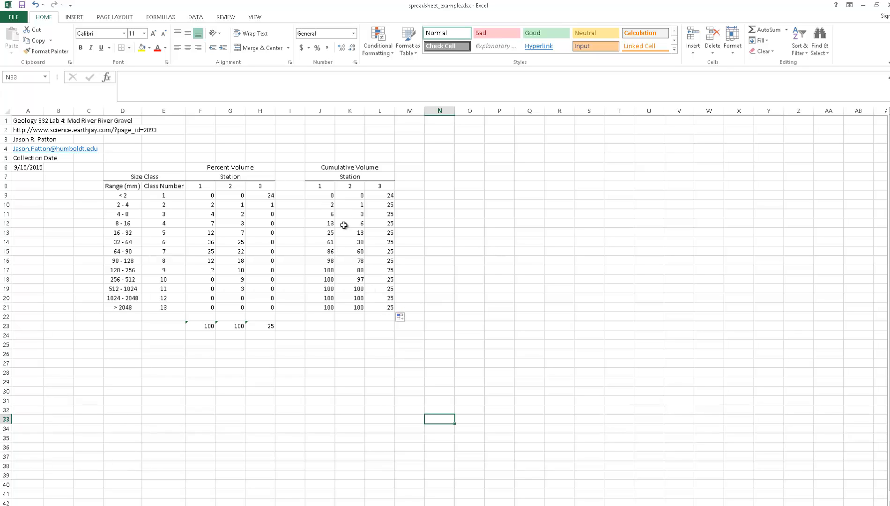
- Add a bottom border beneath the column headings in D8:H8 and J8:L8
click(126, 188)
drag(128, 187, 263, 185)
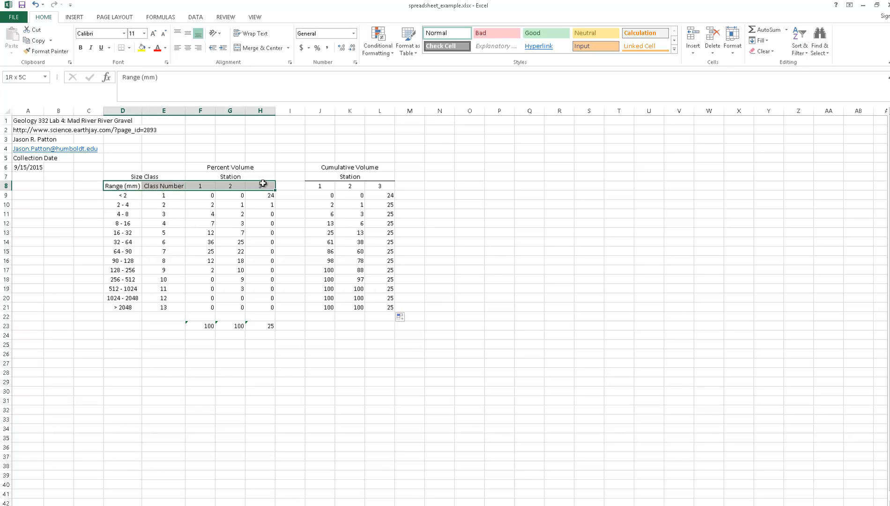
click(123, 49)
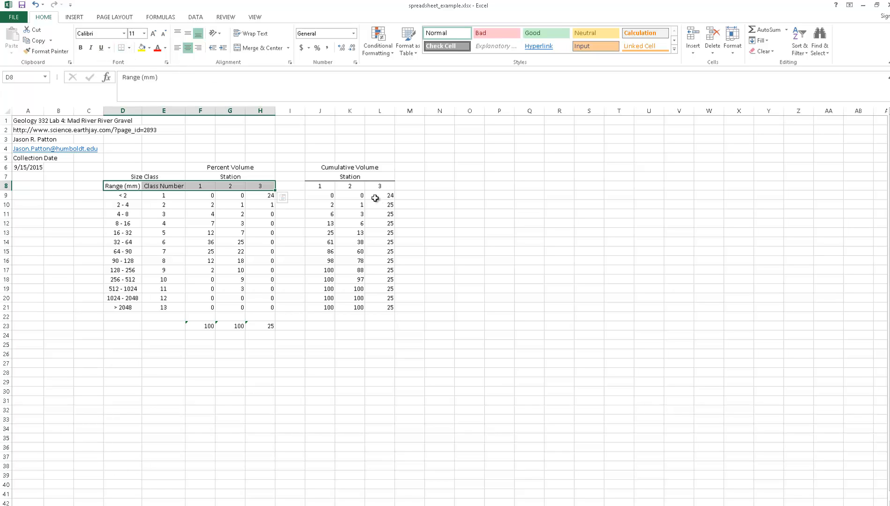
drag(322, 185, 381, 183)
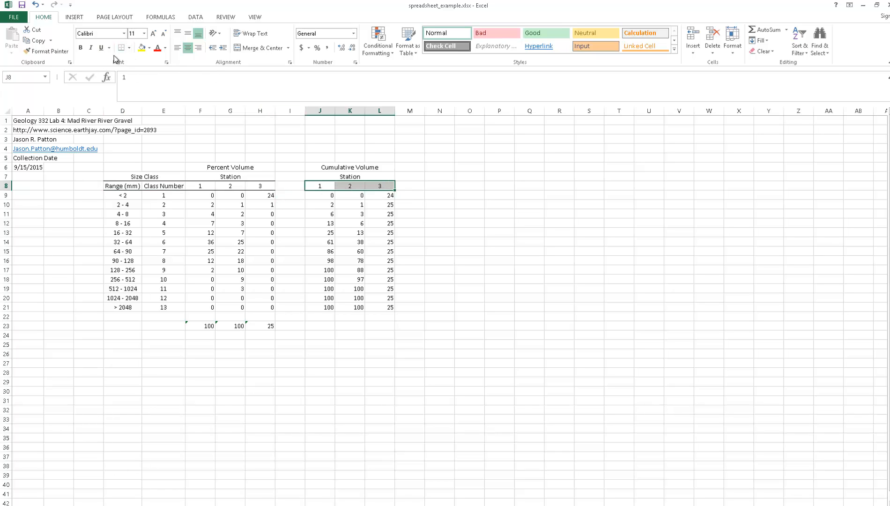
click(556, 287)
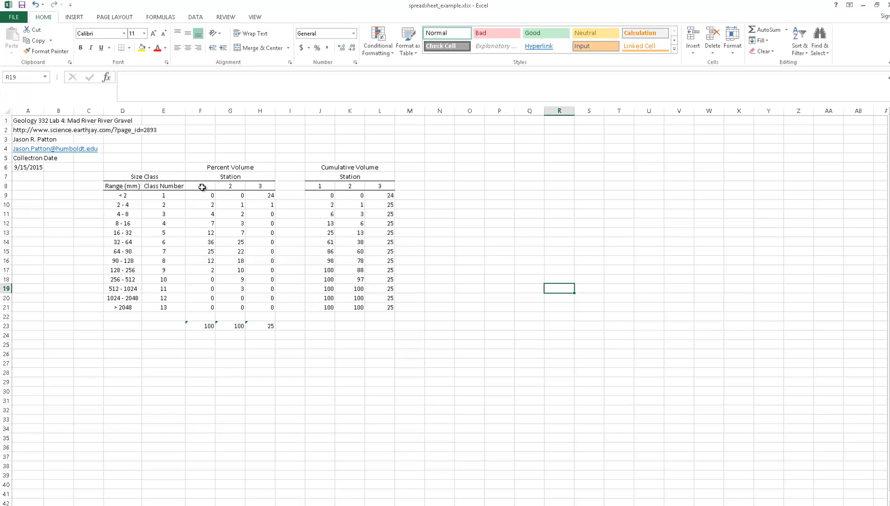
- Center the station numbers, counts, totals and cumulative values in F8:L23
drag(202, 186, 375, 323)
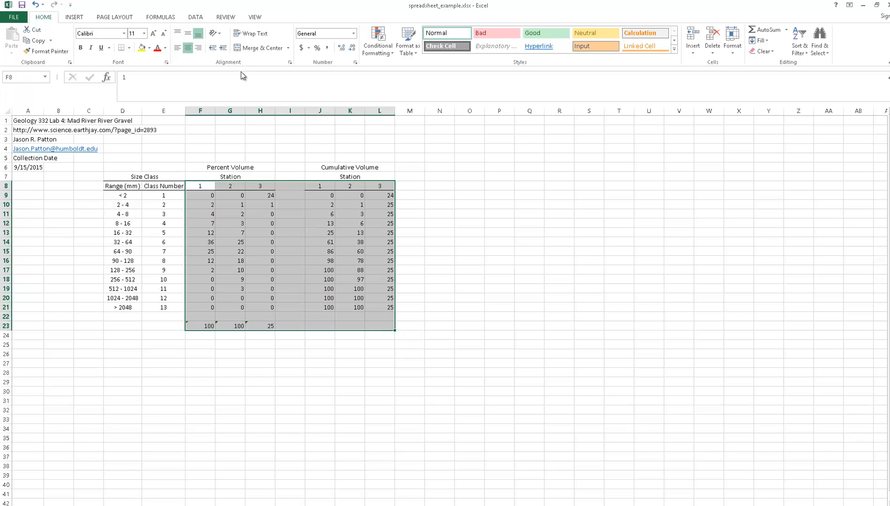
click(187, 49)
click(187, 49)
click(527, 381)
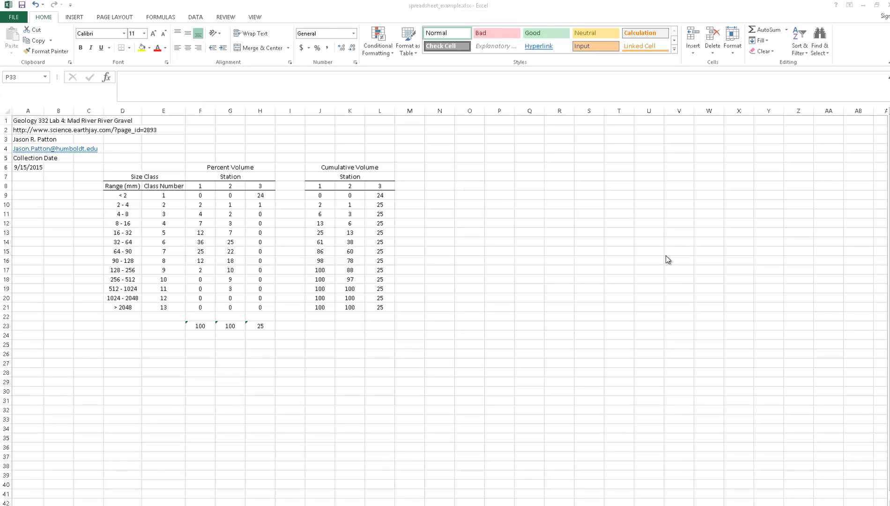
- Insert an empty scatter chart with straight lines and markers and place it beside the Cumulative Volume table, over columns N to T
click(74, 18)
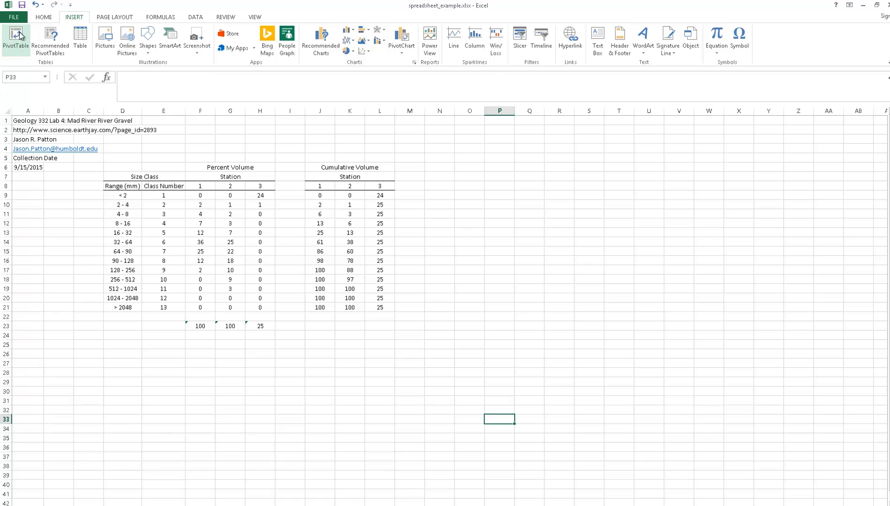
click(369, 52)
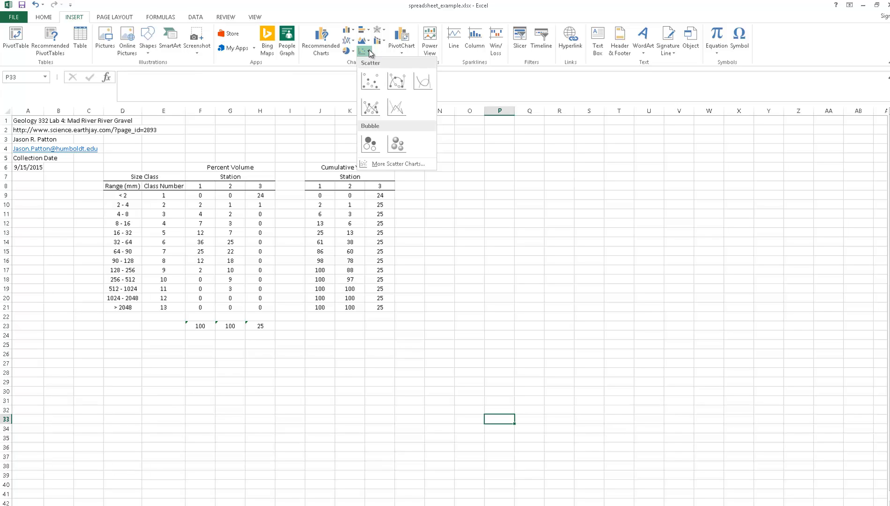
click(371, 108)
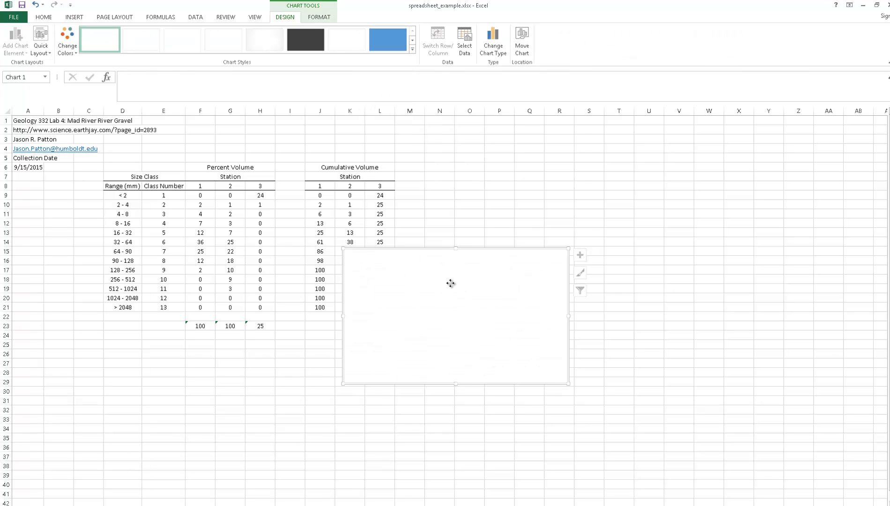
drag(451, 284, 516, 215)
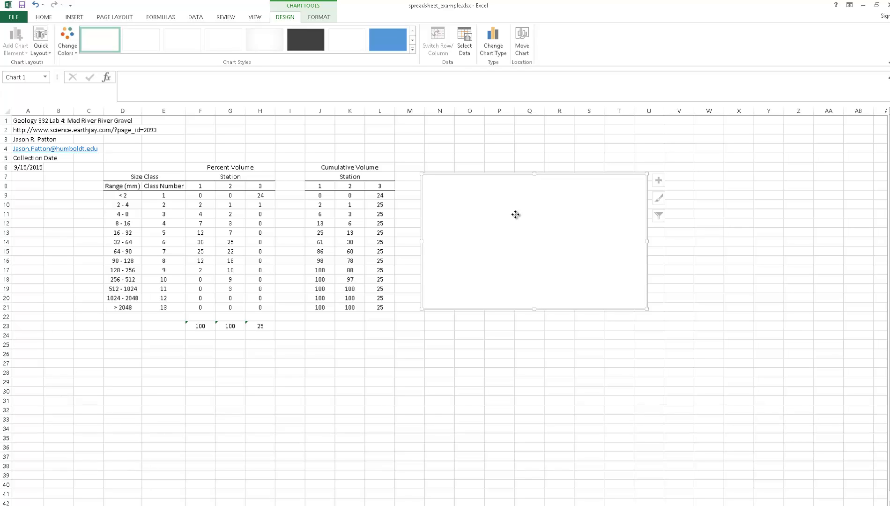
- Add a data series to the empty chart and take its name from the Station 1 heading in F8
right_click(516, 214)
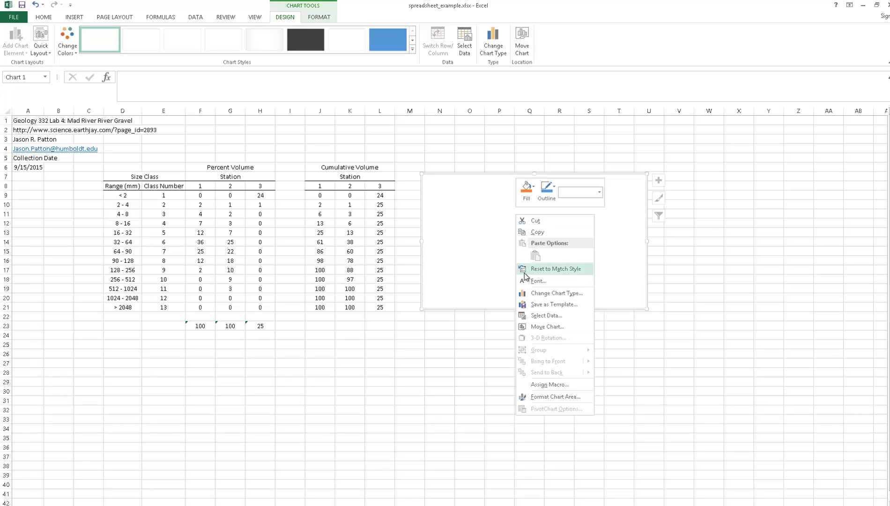
click(556, 316)
drag(348, 244, 535, 206)
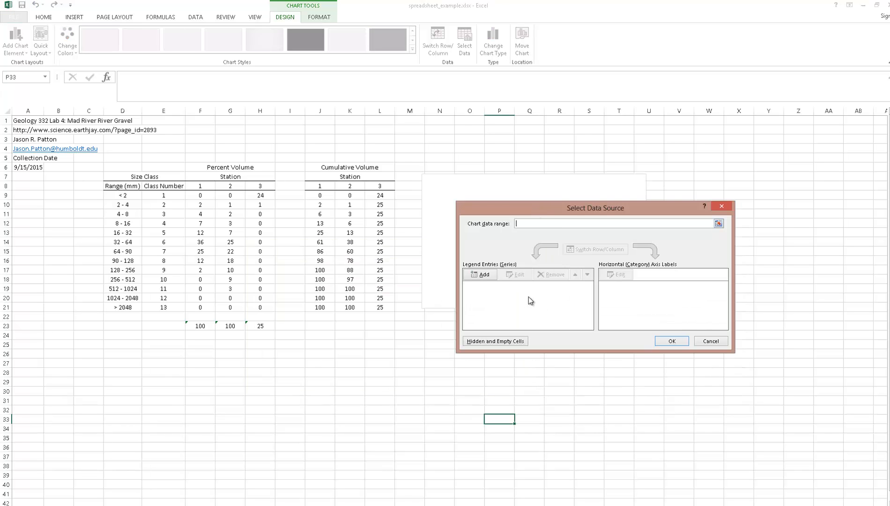
click(485, 275)
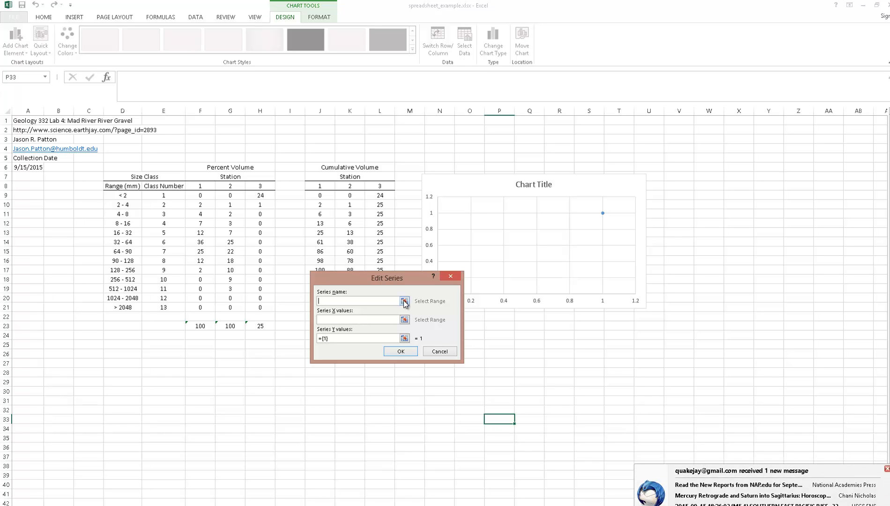
click(884, 469)
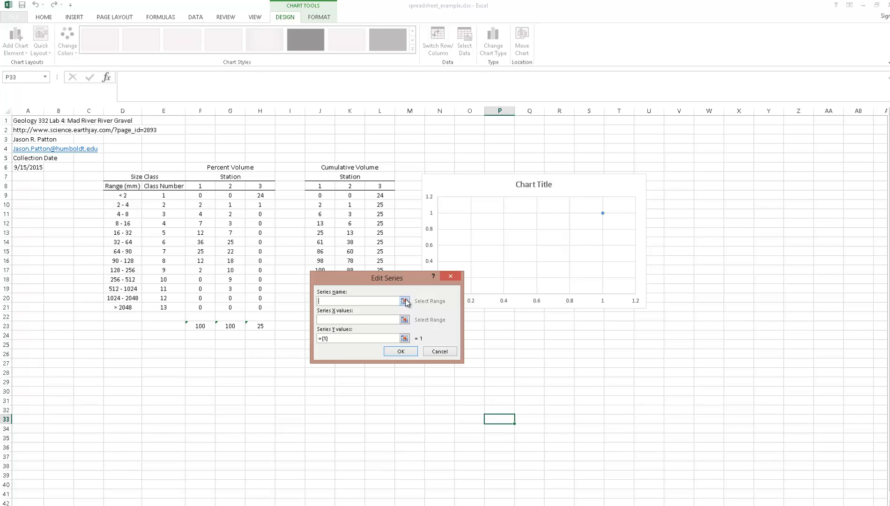
click(405, 301)
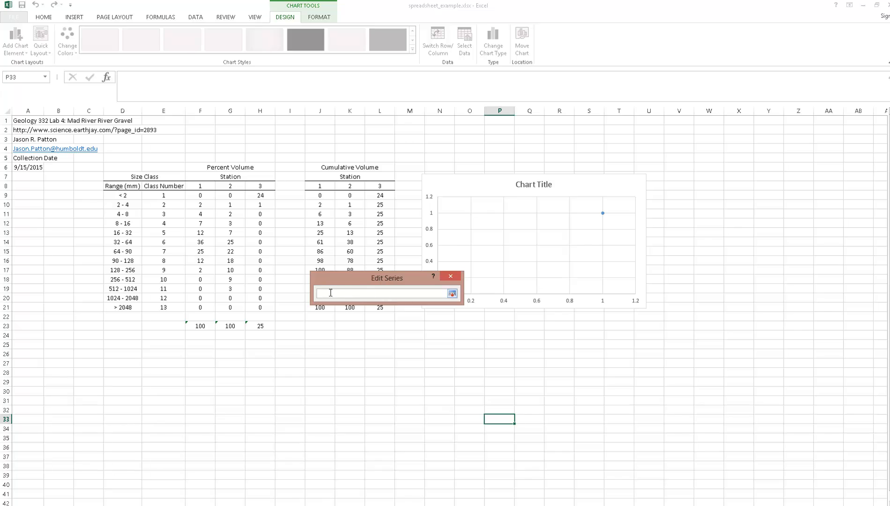
click(205, 186)
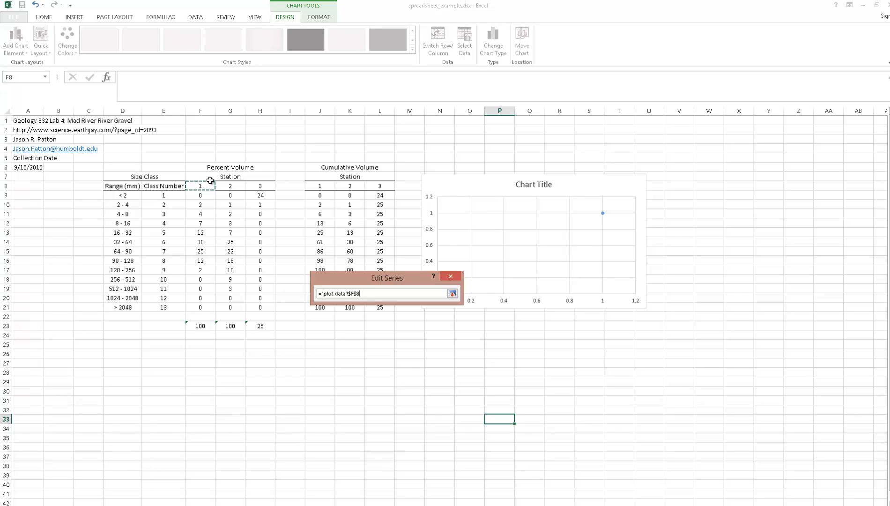
key(Return)
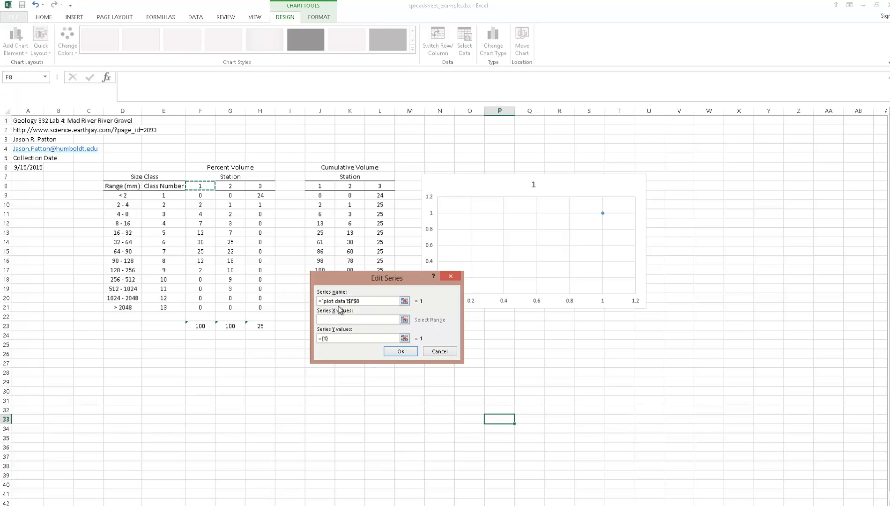
- Set the Station 1 series' X values to E9:E21 and its Y values to F9:F21, and accept the chart data
click(404, 320)
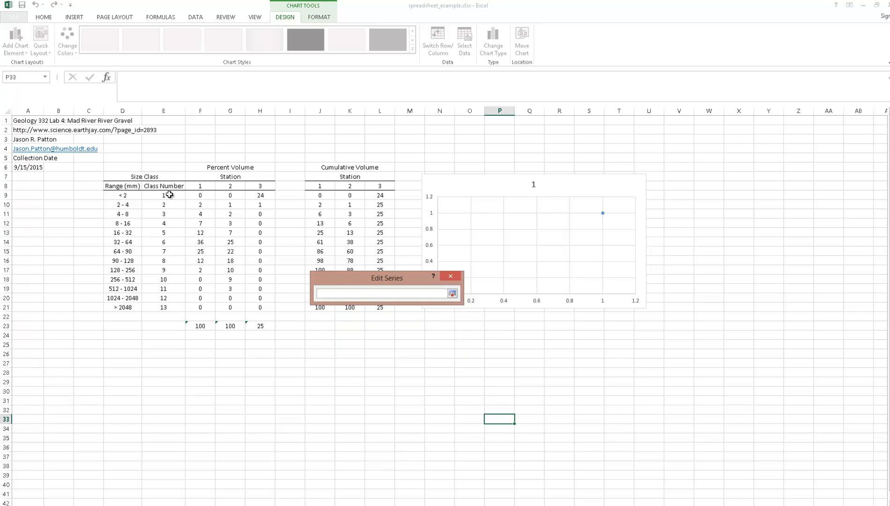
drag(169, 195, 162, 306)
key(Return)
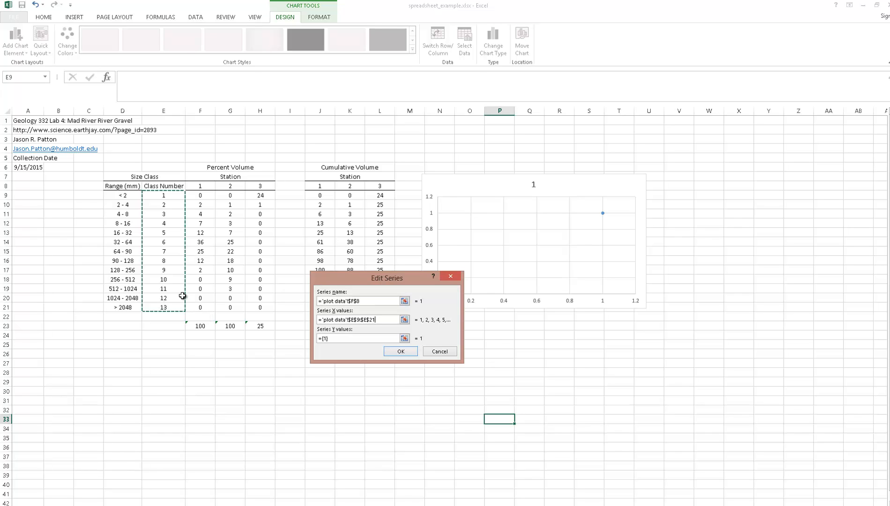
click(404, 339)
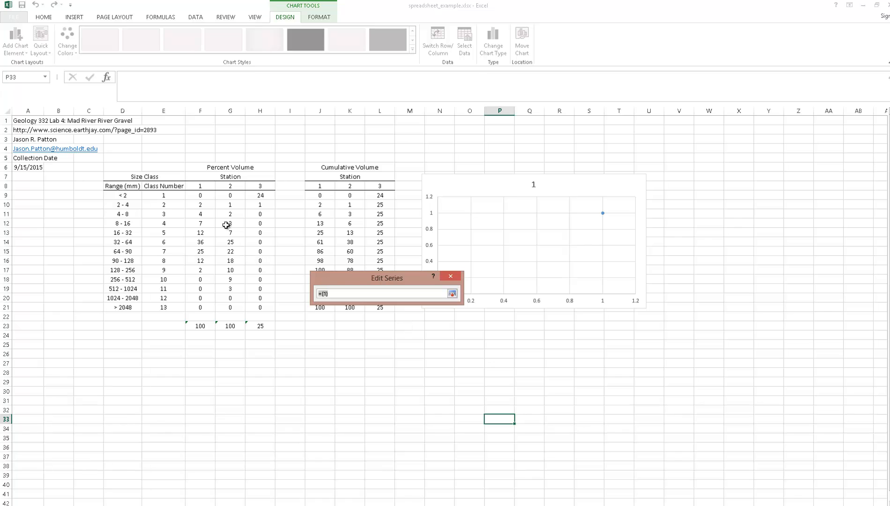
click(202, 195)
drag(202, 196, 214, 306)
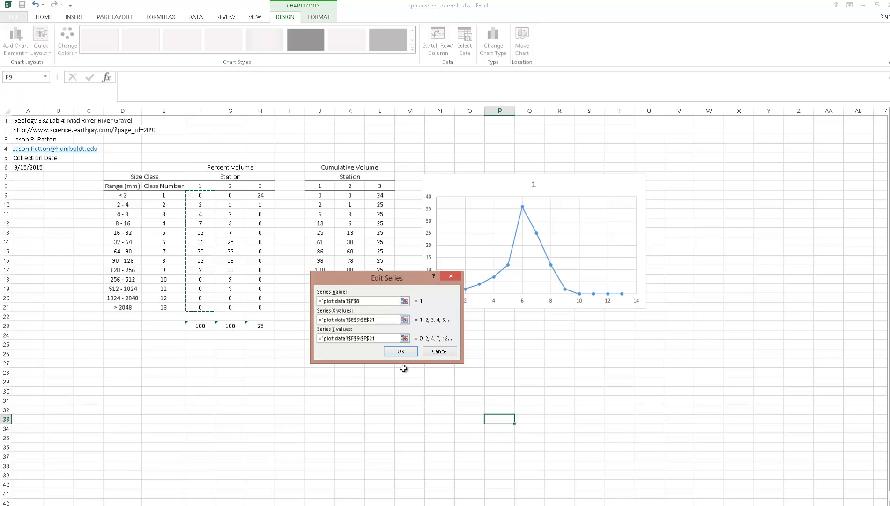
click(401, 352)
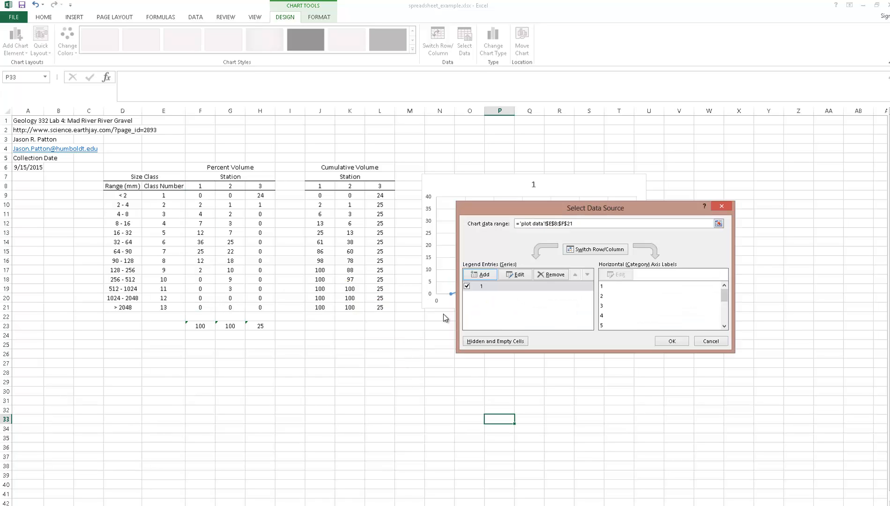
click(675, 341)
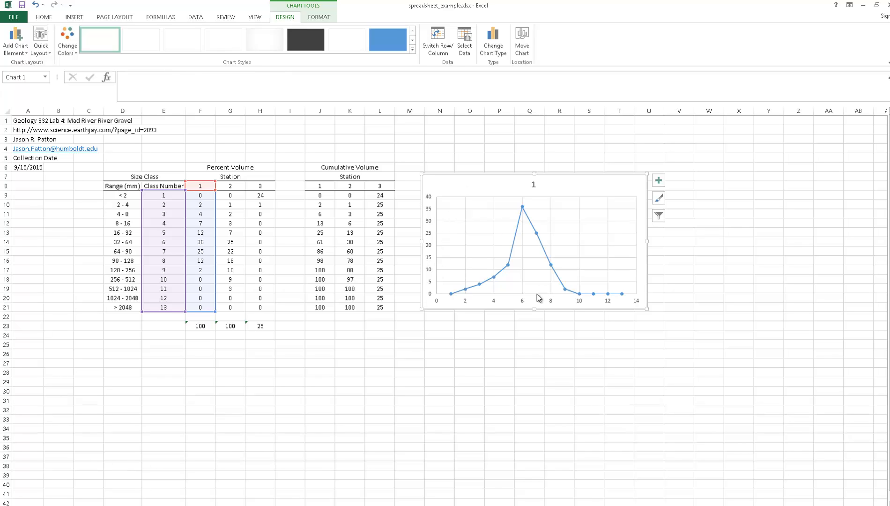
- Add primary horizontal and primary vertical axis titles to the chart
click(24, 52)
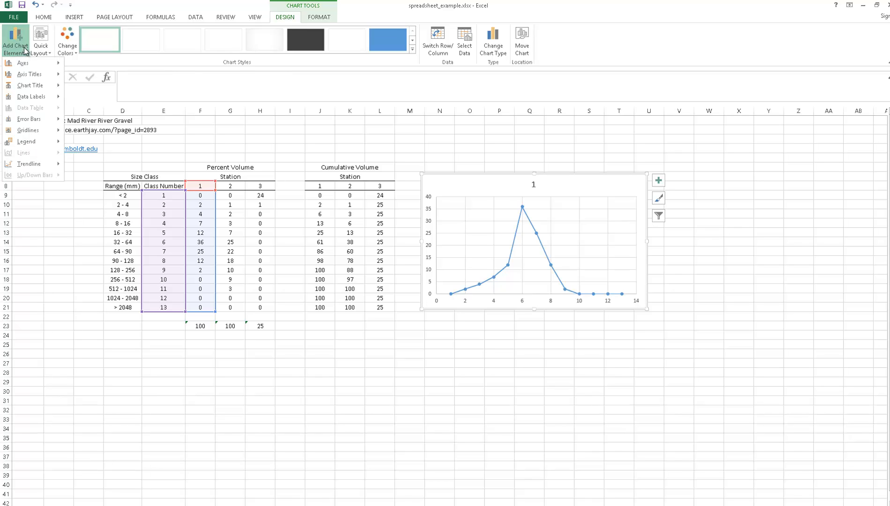
mouse_move(25, 76)
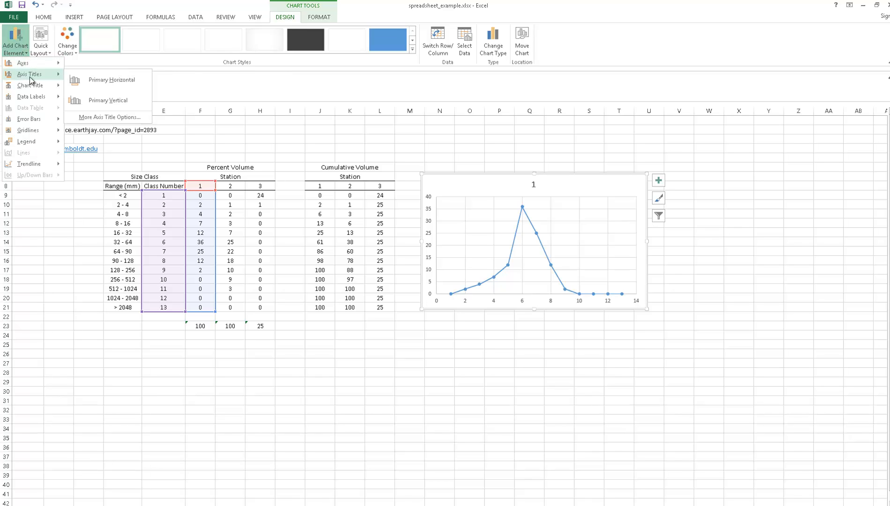
click(121, 83)
click(27, 49)
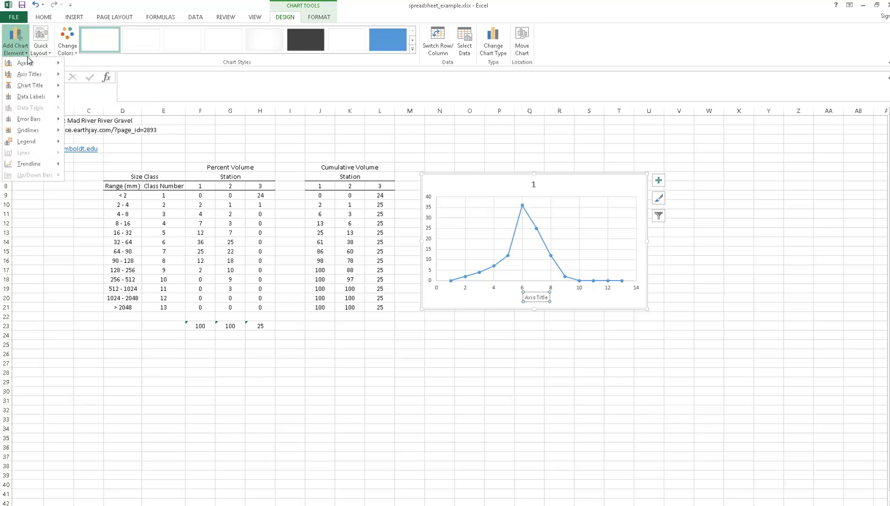
mouse_move(25, 74)
click(112, 94)
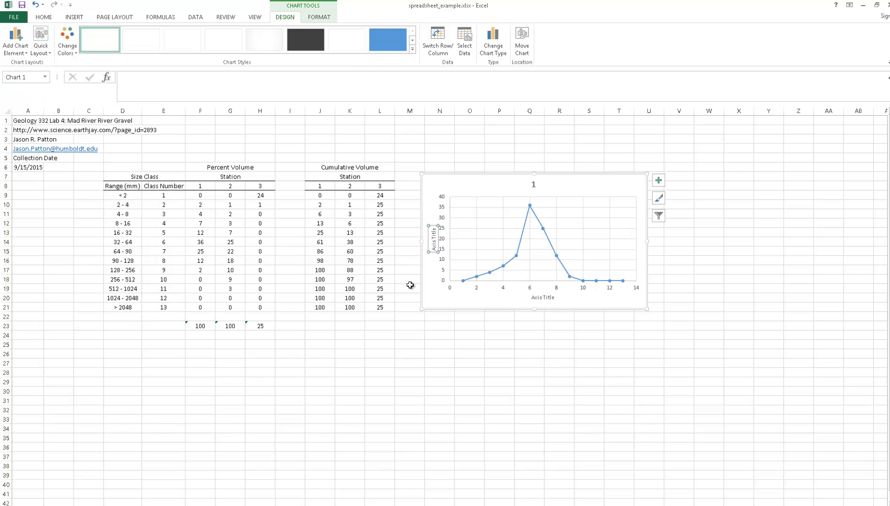
- Change the horizontal axis title to "Size Class"
click(542, 298)
click(542, 297)
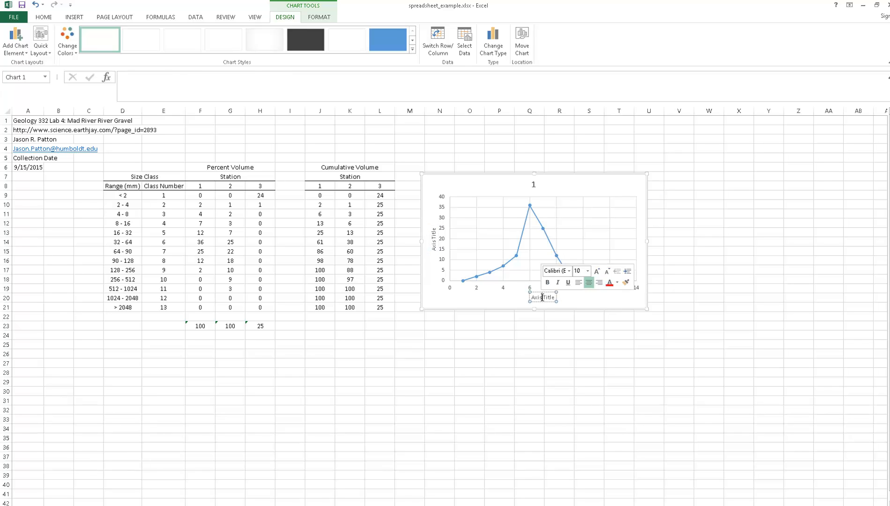
key(ctrl+a)
text(Siz)
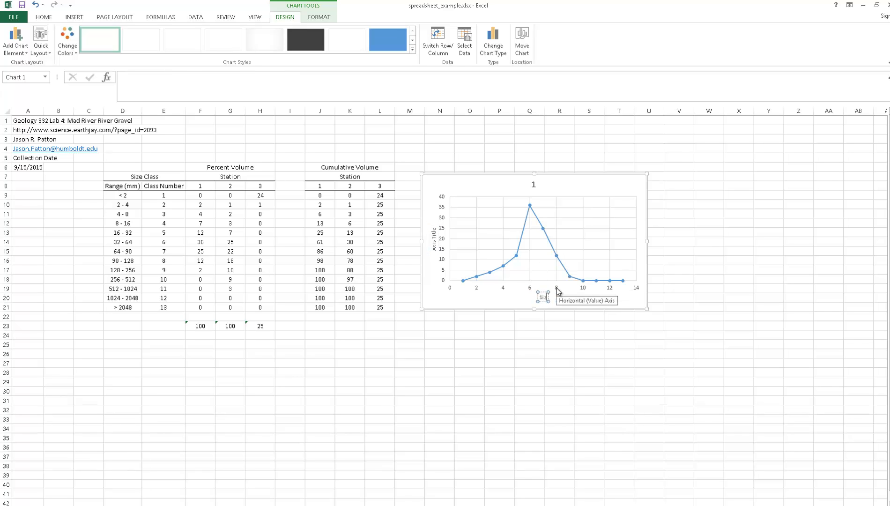
text(e Class)
- Change the vertical axis title to "Percent Volume"
double_click(434, 239)
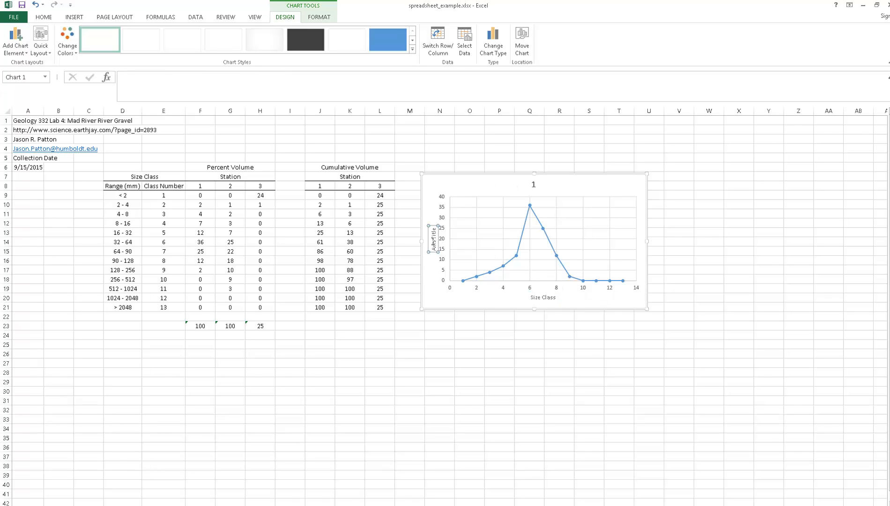
triple_click(434, 239)
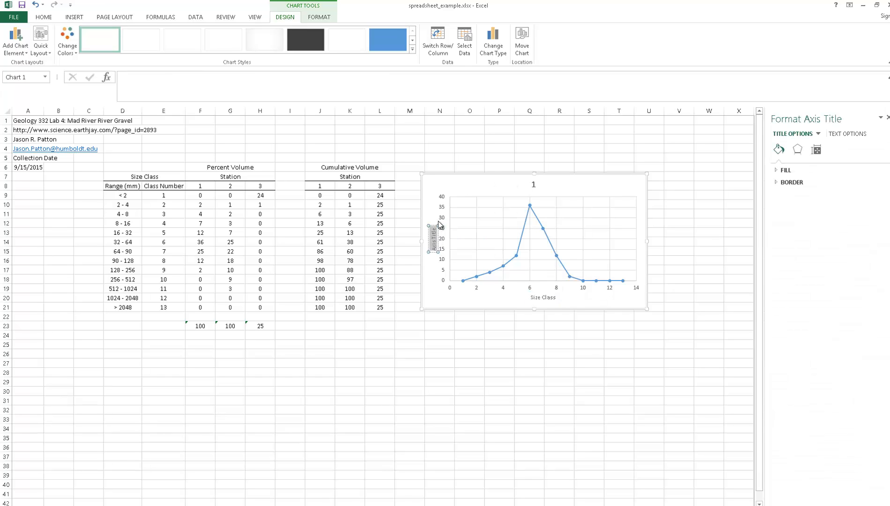
text(Percent)
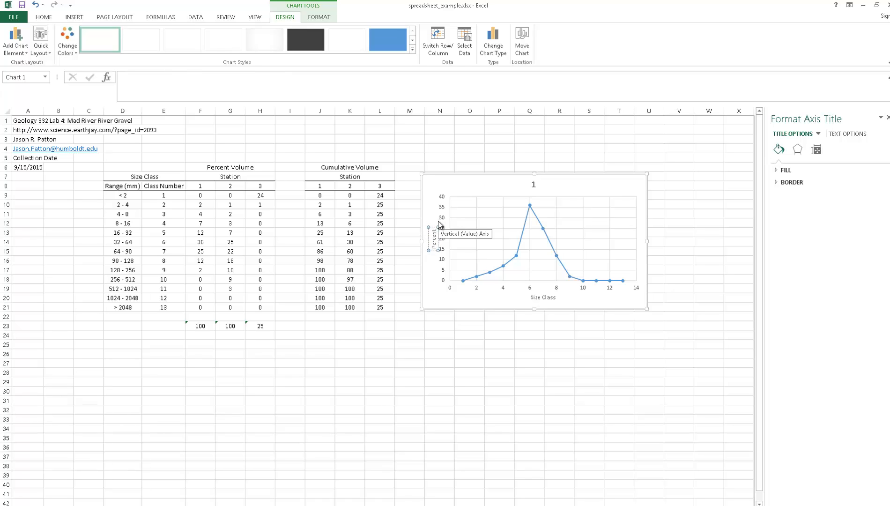
text( Volume)
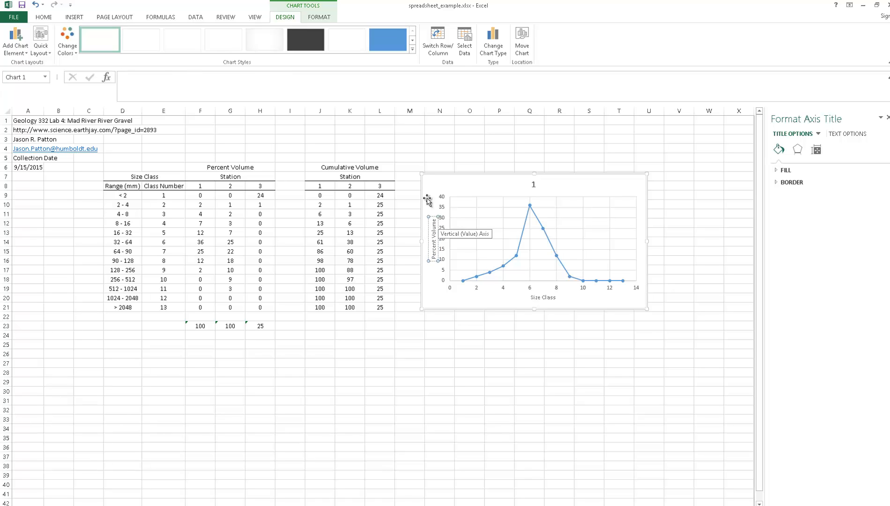
click(482, 351)
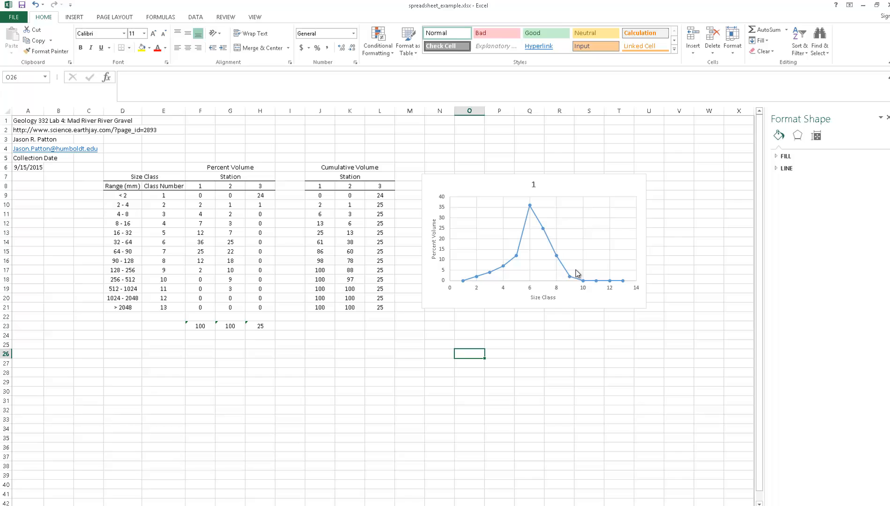
- Add a second data series to the chart's source data and take its name from cell G8
click(573, 189)
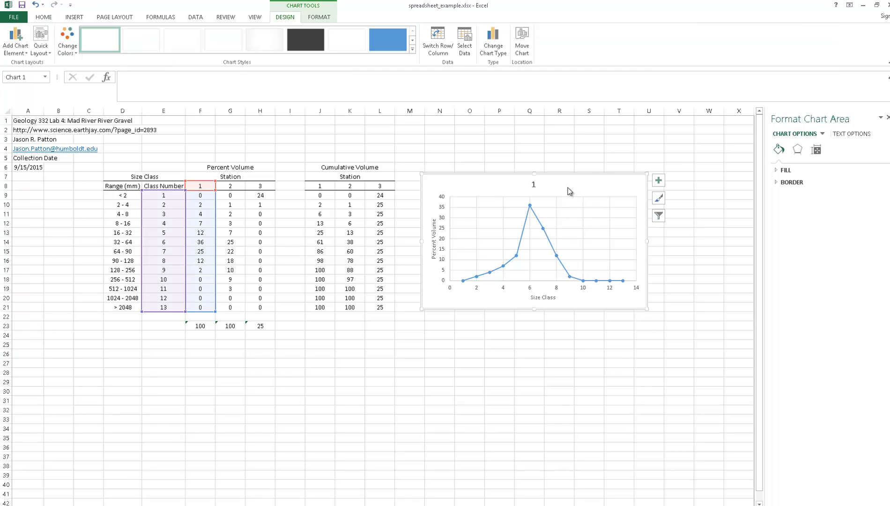
right_click(568, 187)
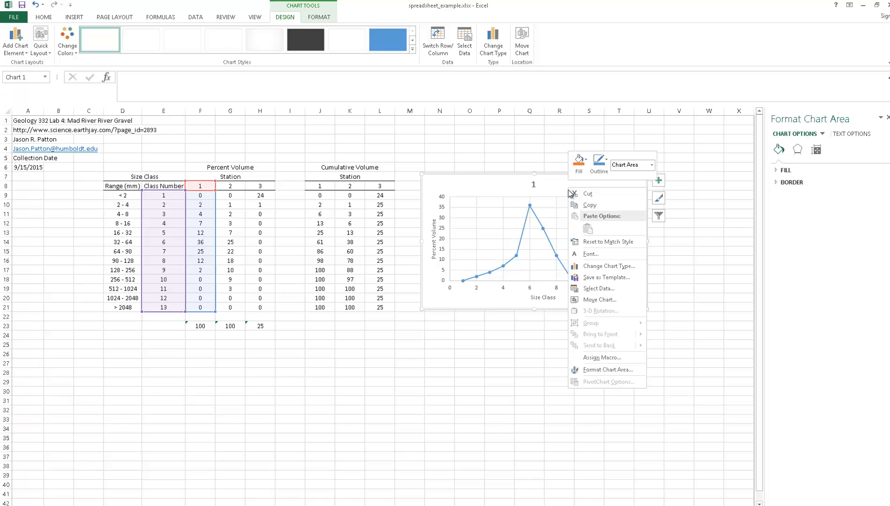
click(605, 293)
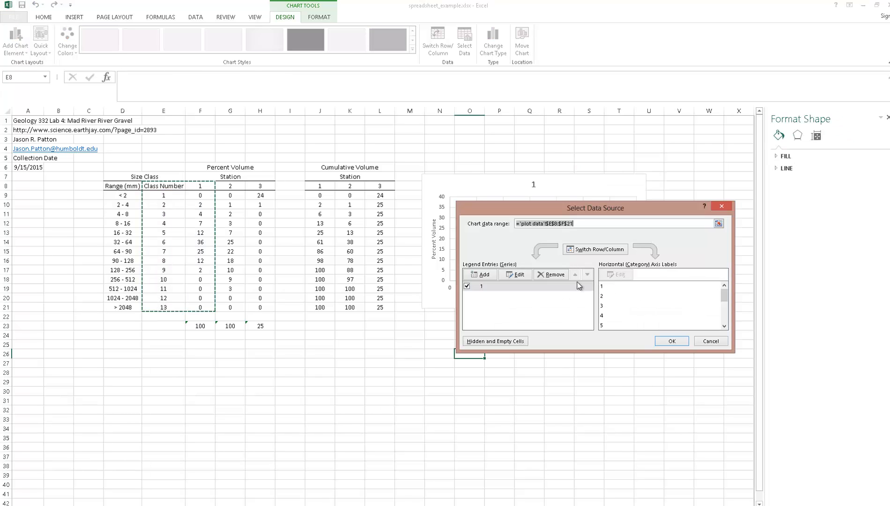
click(484, 278)
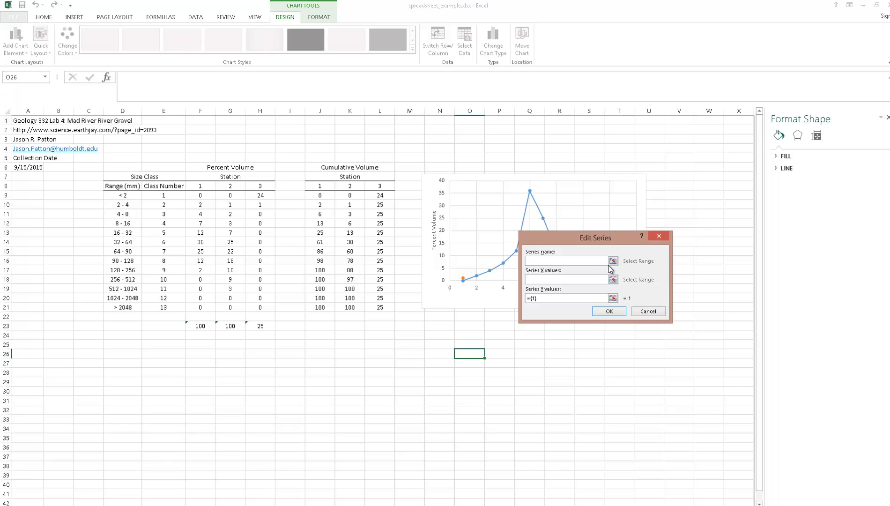
click(613, 261)
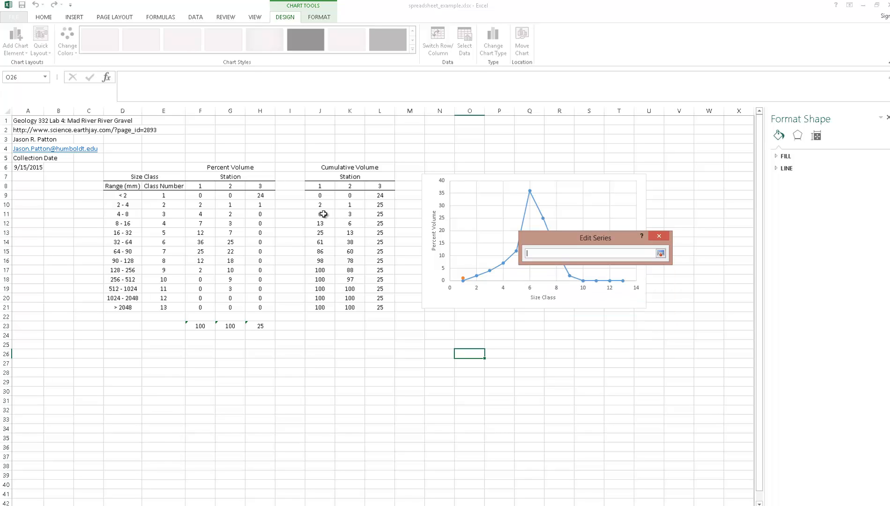
click(235, 186)
key(Return)
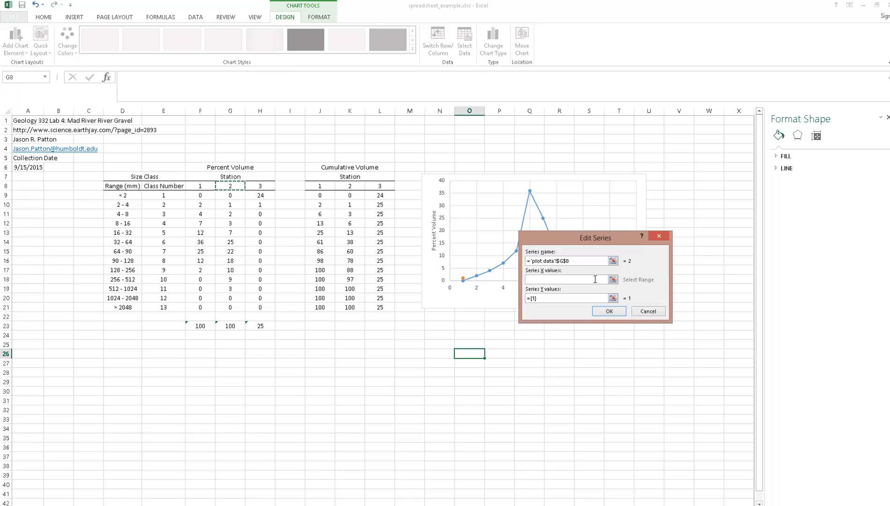
- Set the Station 2 series' X values to E9:E21 and its Y values to G9:G21, and accept the series
click(614, 279)
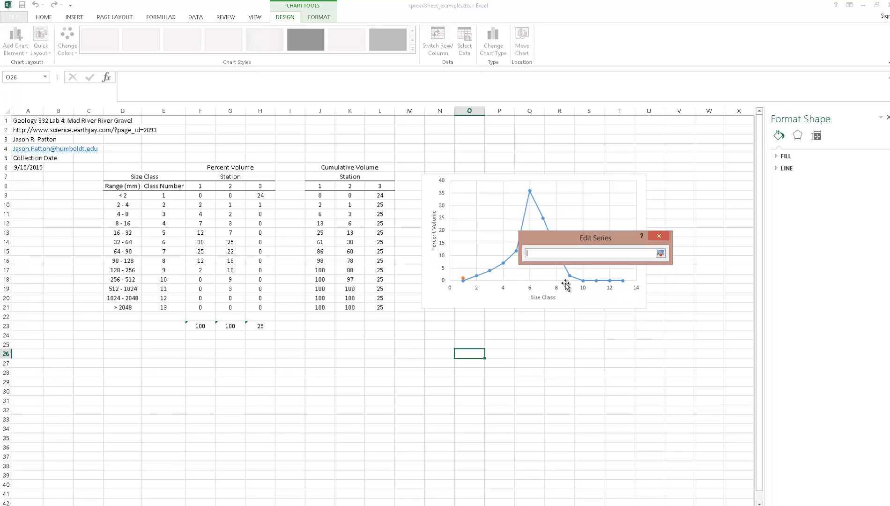
drag(164, 196, 163, 307)
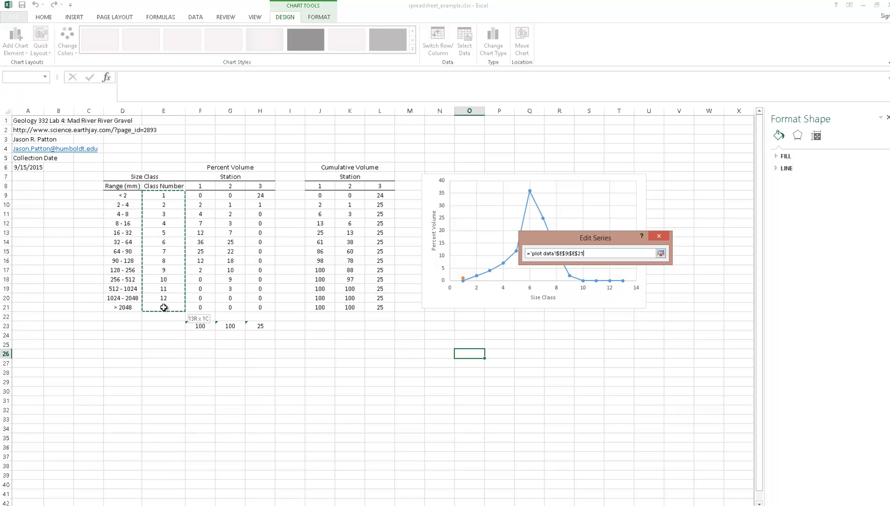
key(Return)
click(613, 298)
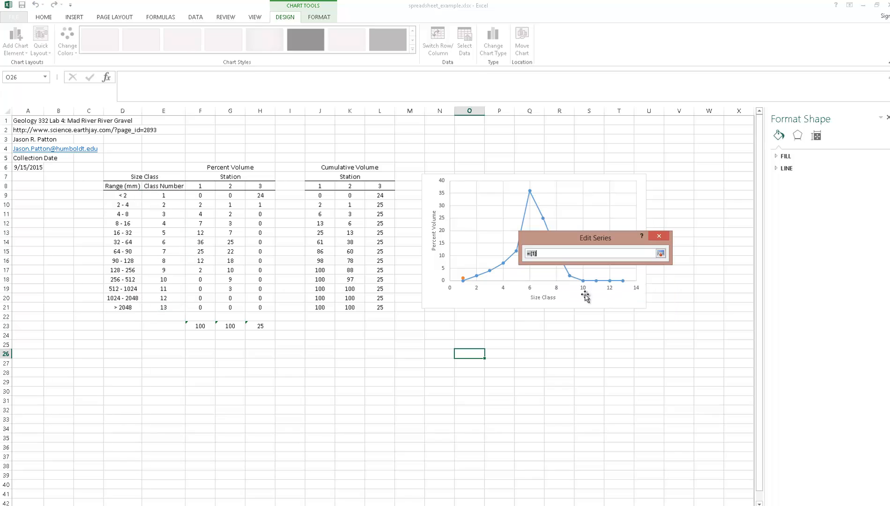
drag(231, 195, 231, 307)
key(Return)
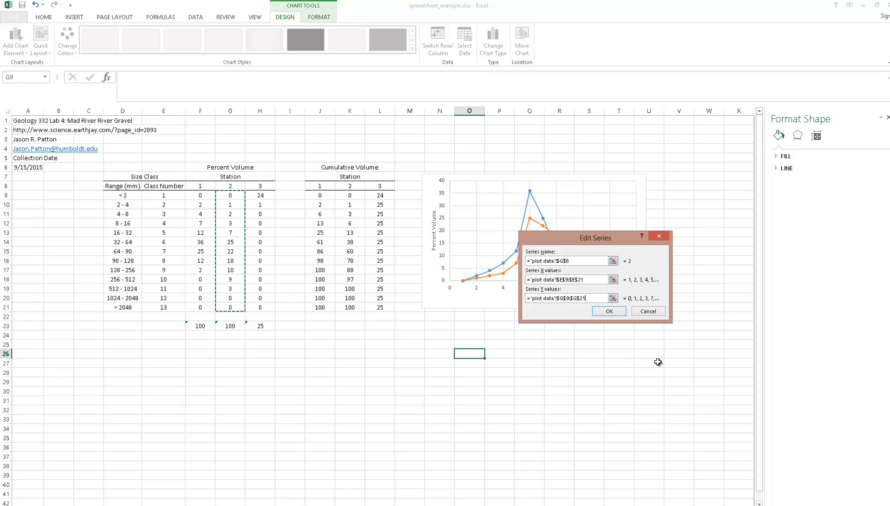
click(610, 311)
- Add a third data series to the chart and take its name from cell H8
click(480, 275)
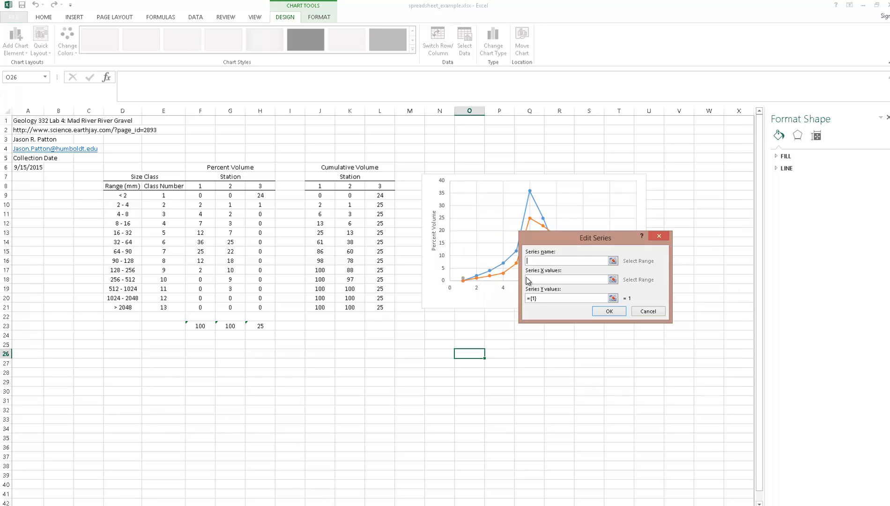
click(613, 261)
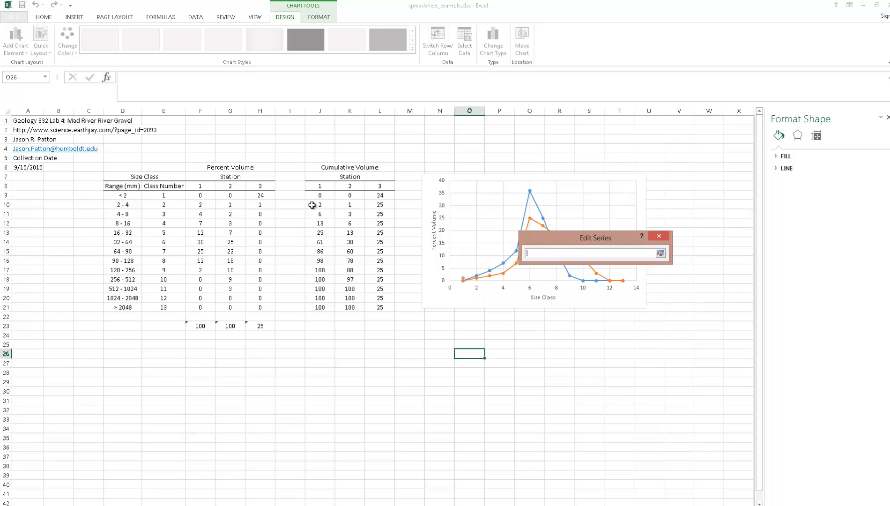
click(260, 186)
key(Return)
- Set the Station 3 series' X values to E9:E21 and its Y values to H9:H21, and accept the chart data
click(613, 281)
drag(165, 195, 163, 308)
key(Return)
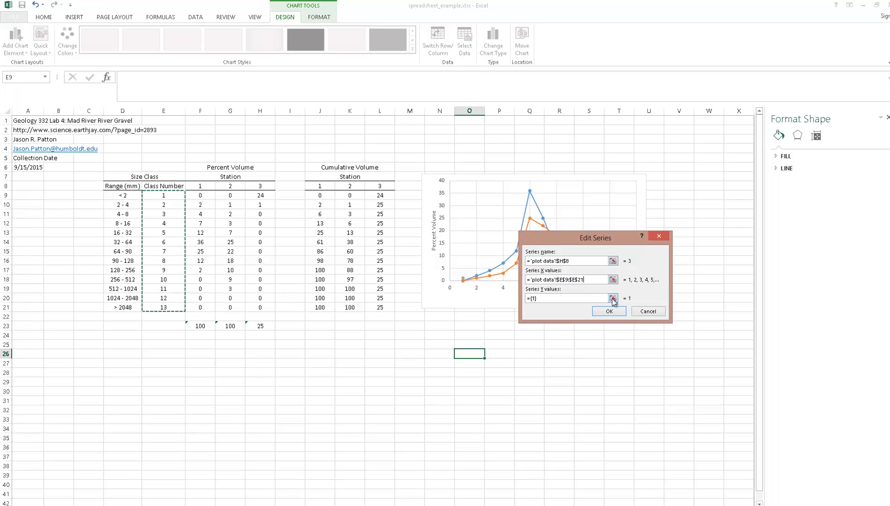
click(613, 299)
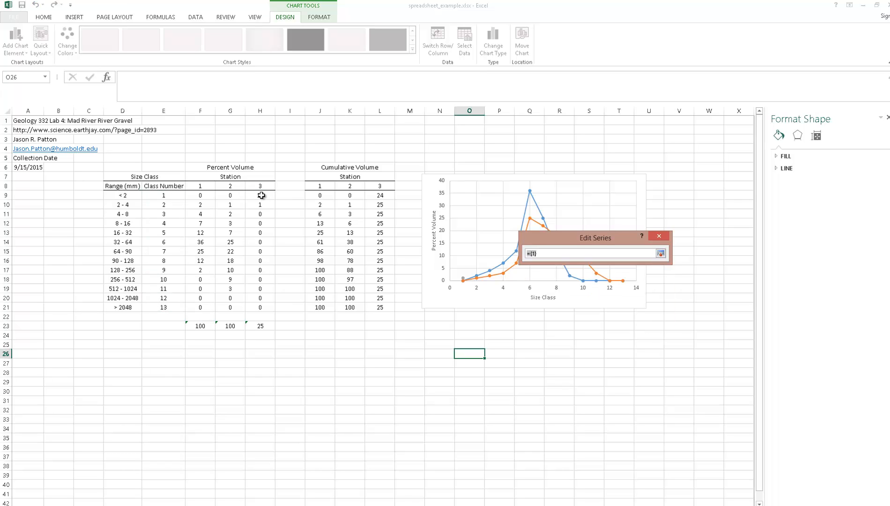
drag(261, 196, 260, 308)
key(Return)
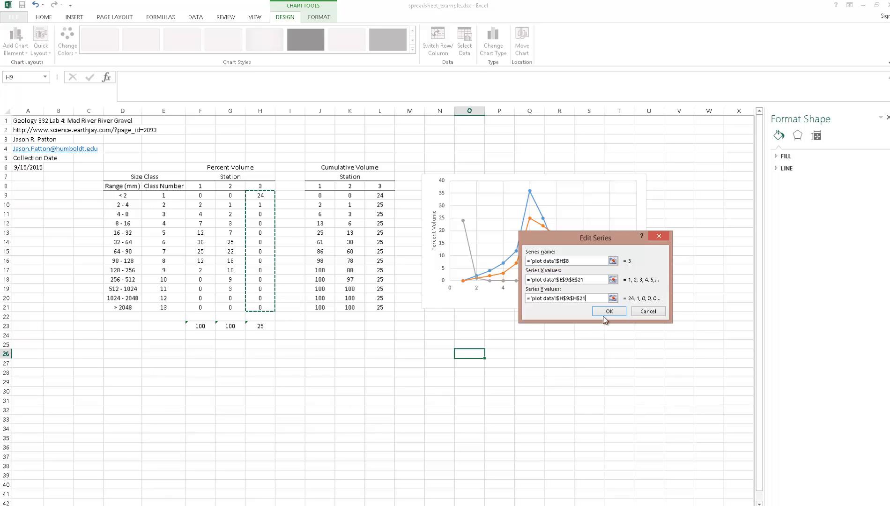
click(610, 312)
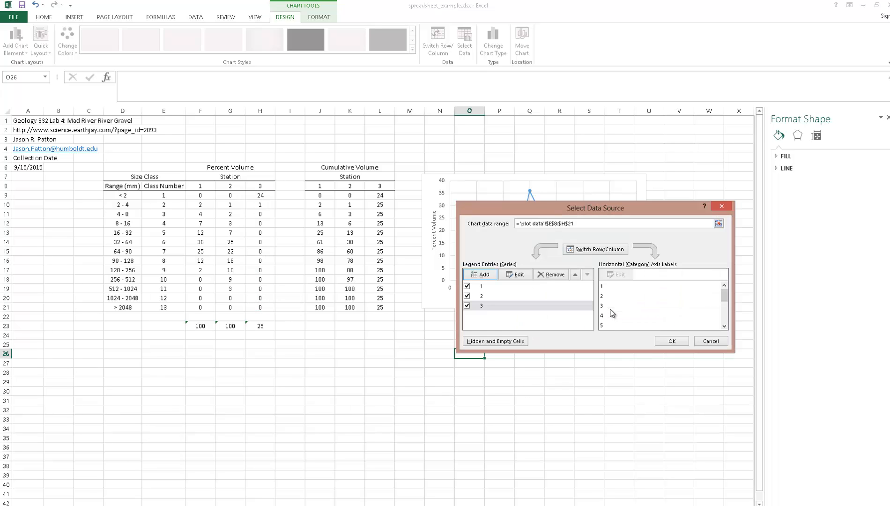
click(673, 341)
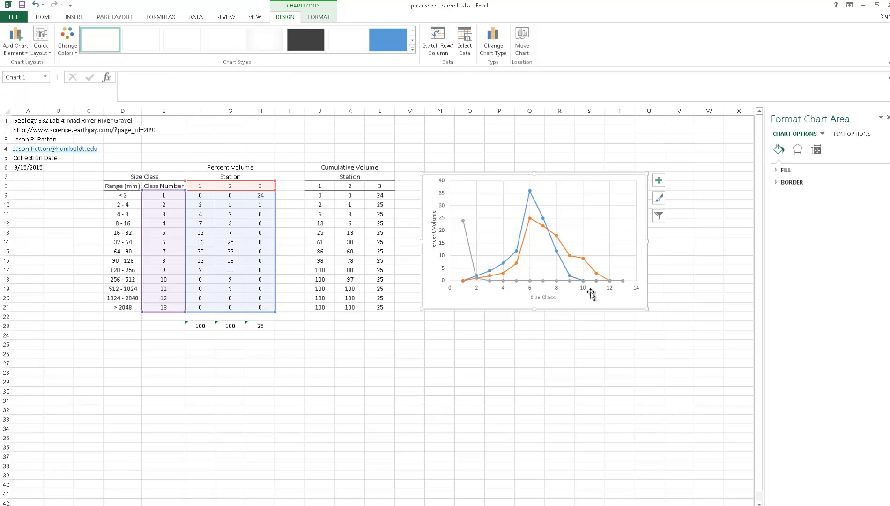
- Add a legend to the chart with the Right option and move it inside the plot area, beside the curves
click(23, 52)
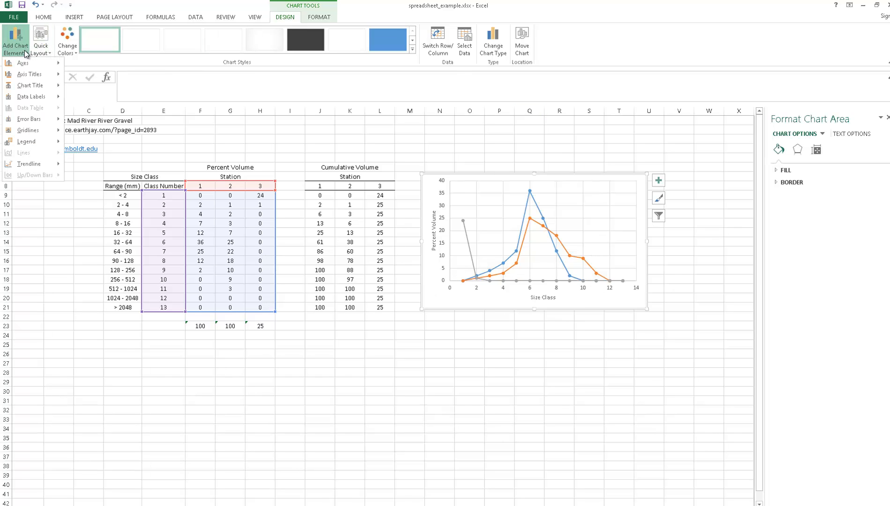
mouse_move(33, 141)
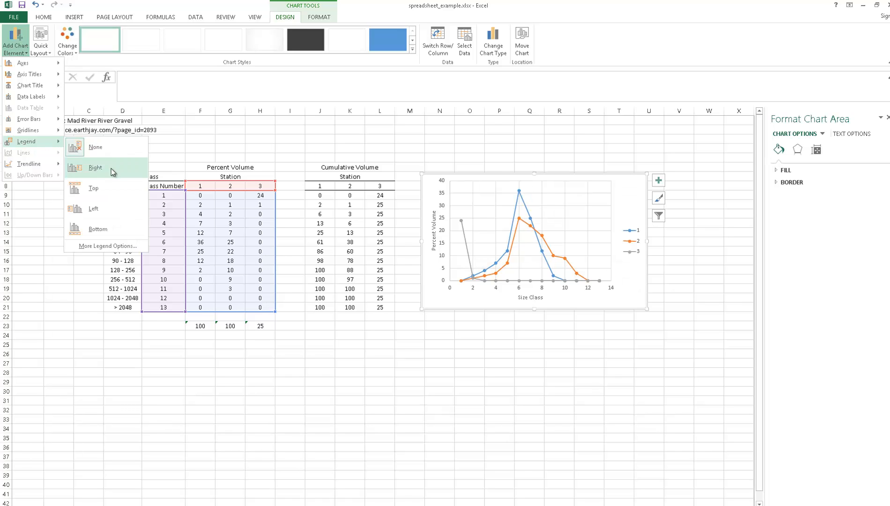
click(112, 170)
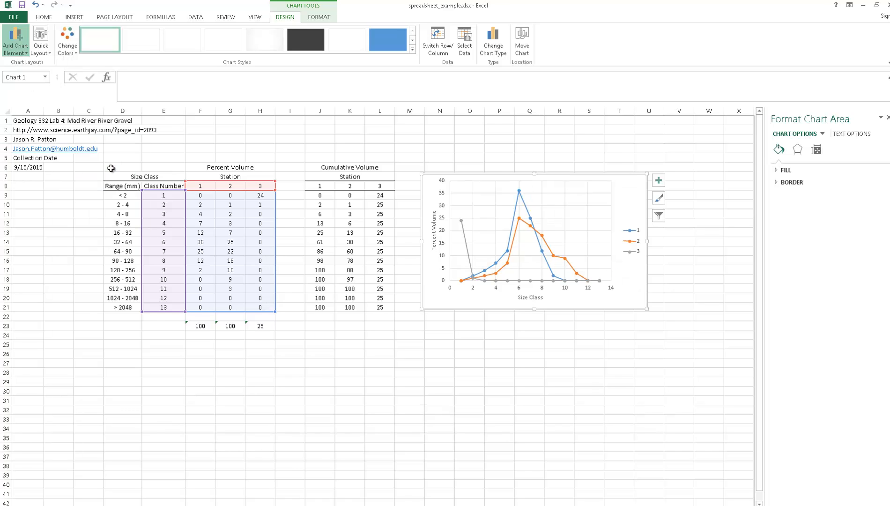
click(633, 236)
drag(633, 235, 591, 220)
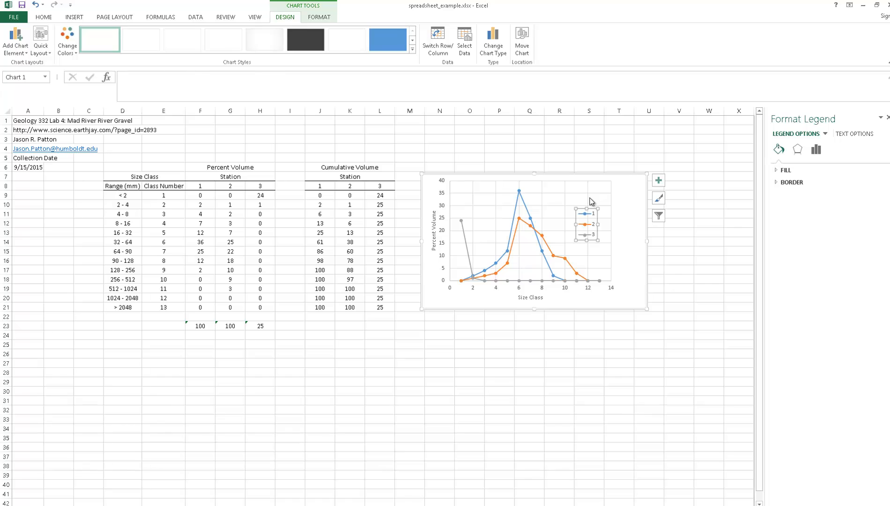
click(590, 199)
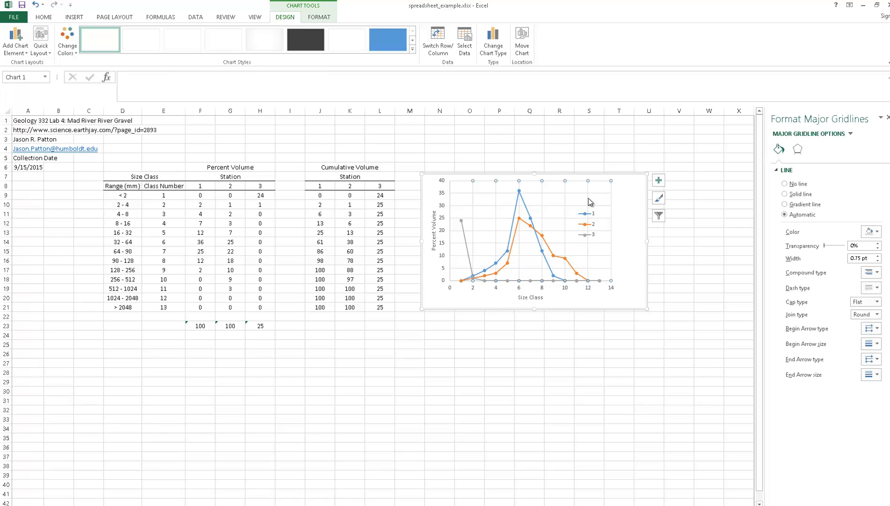
- Widen the plot area to fill the space the legend occupied at the chart's edge
click(598, 209)
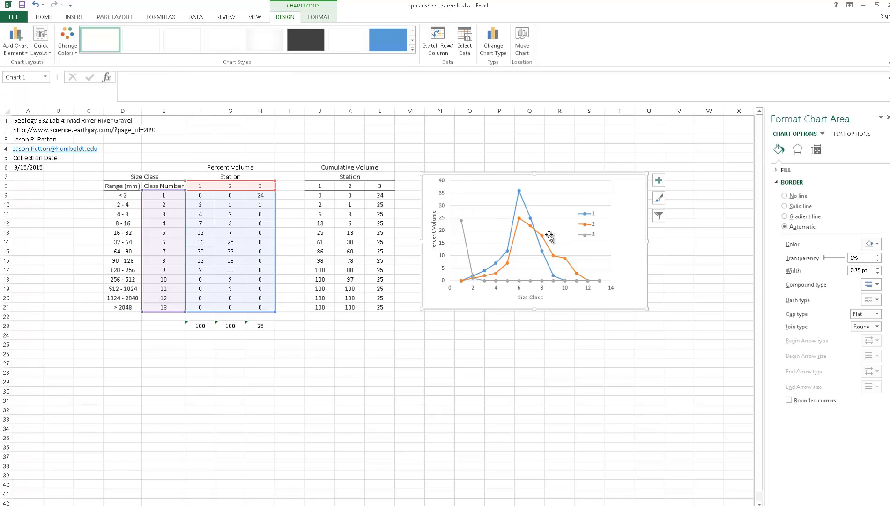
click(608, 239)
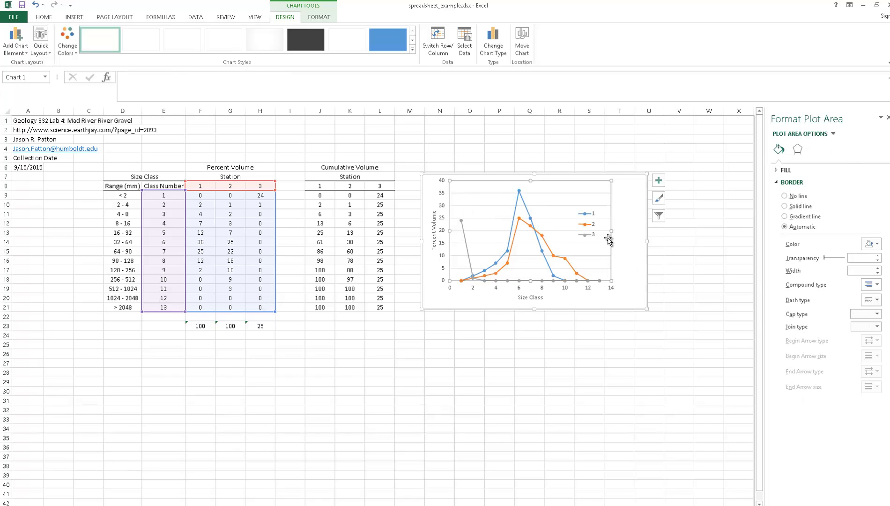
drag(611, 231, 632, 231)
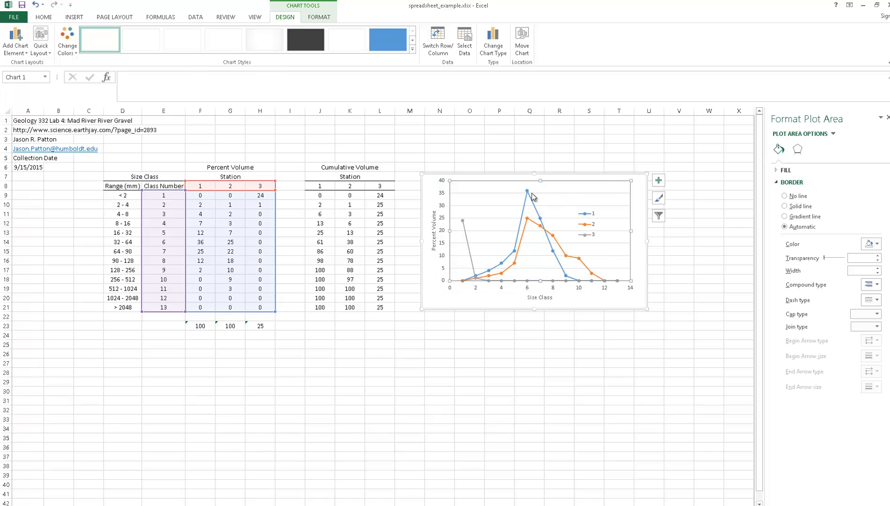
- Add a chart title using the Above Chart option
click(41, 46)
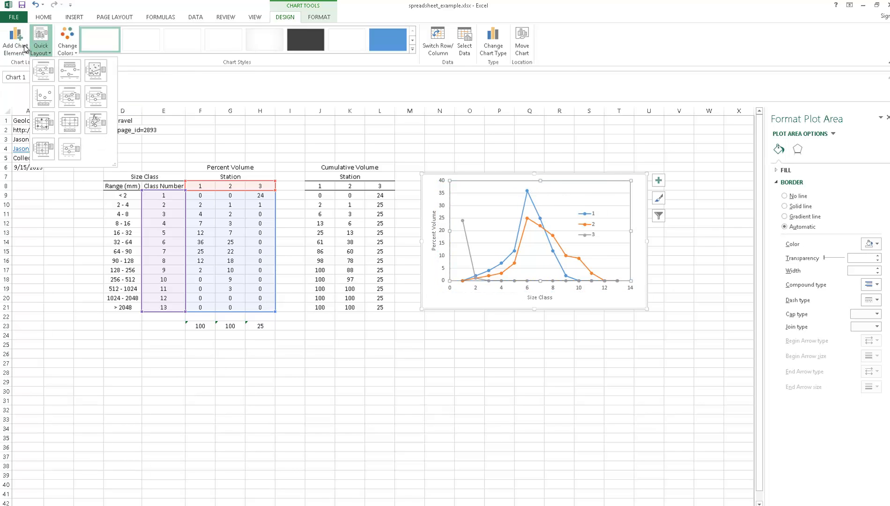
click(24, 51)
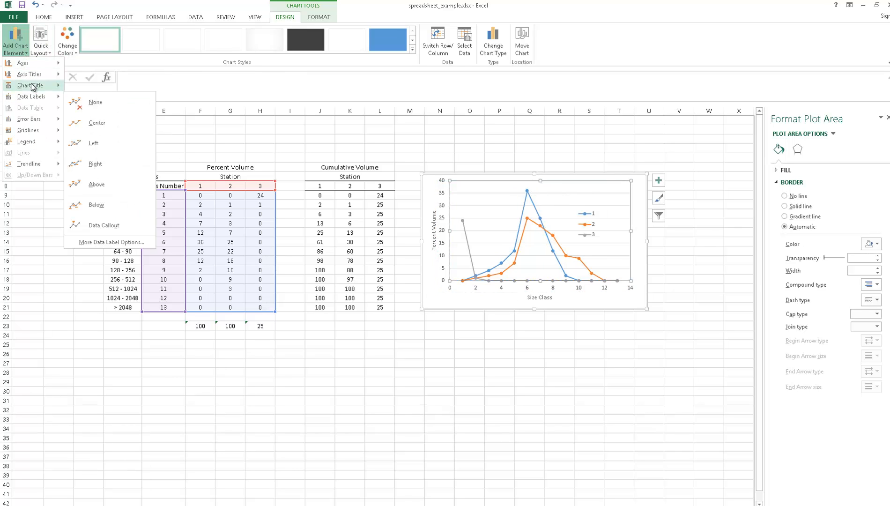
mouse_move(32, 68)
mouse_move(32, 85)
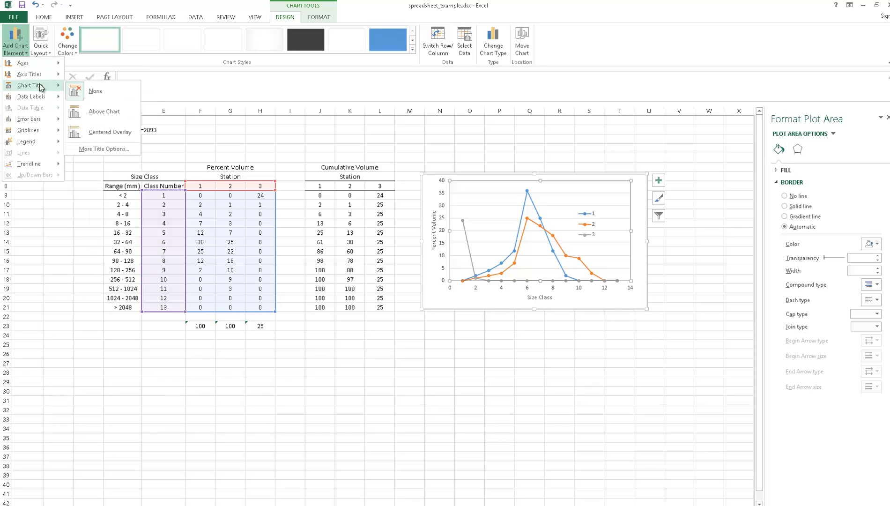
click(111, 112)
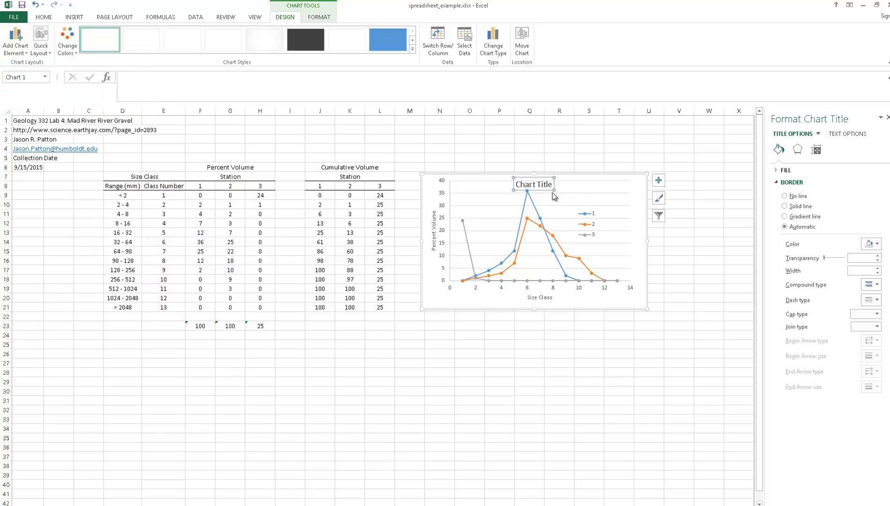
click(577, 192)
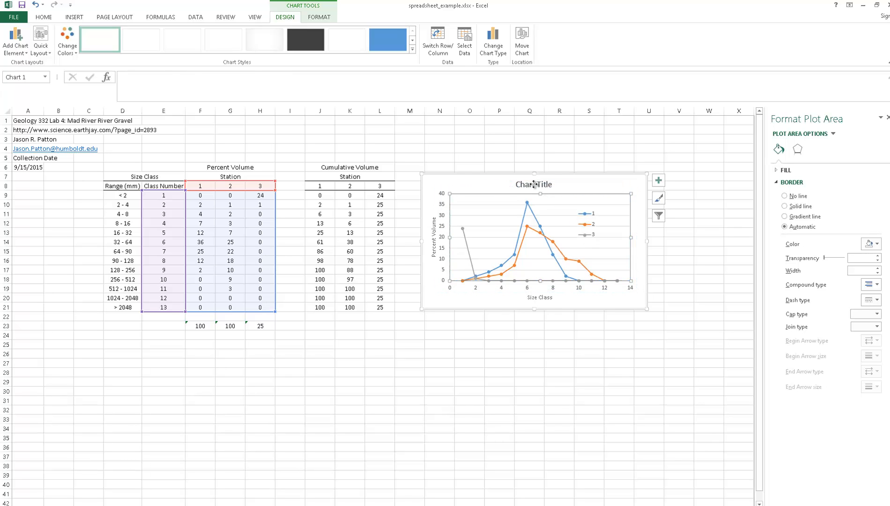
- Replace the placeholder chart title with "Percent Volume: Mad River Park"
click(534, 185)
double_click(534, 185)
triple_click(534, 184)
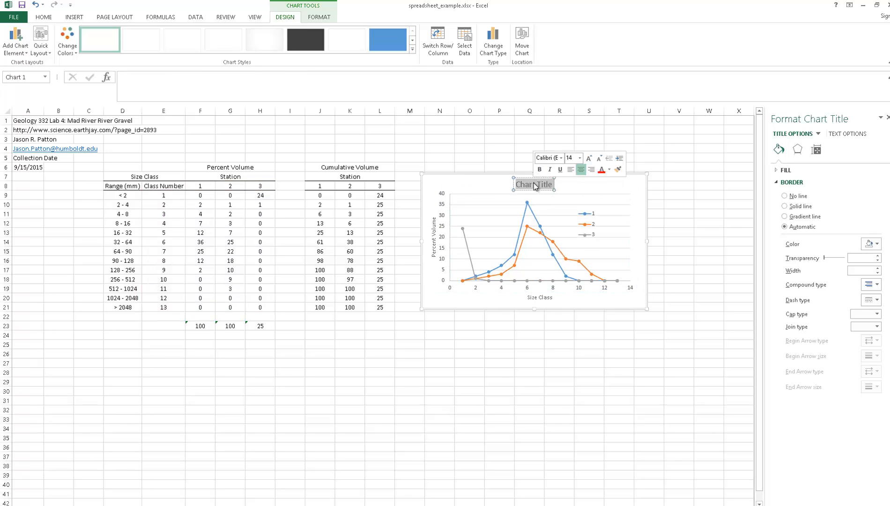
text(P)
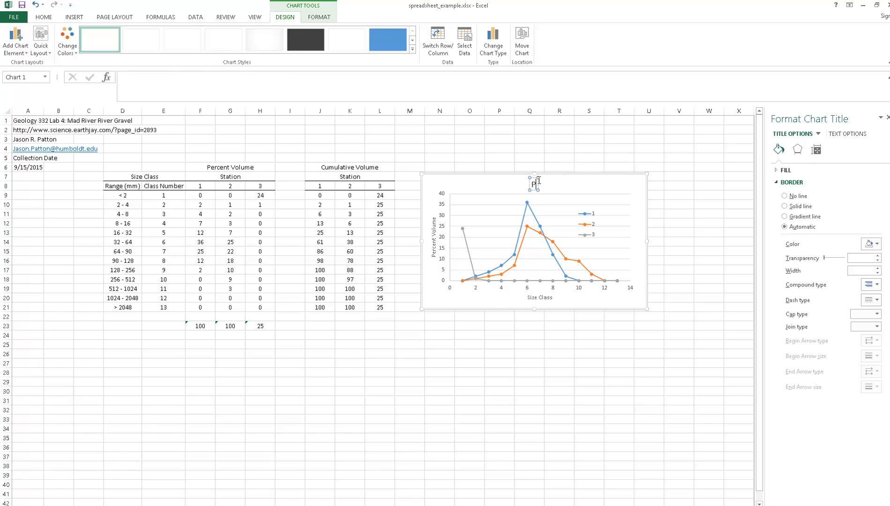
text(ercent Volume:)
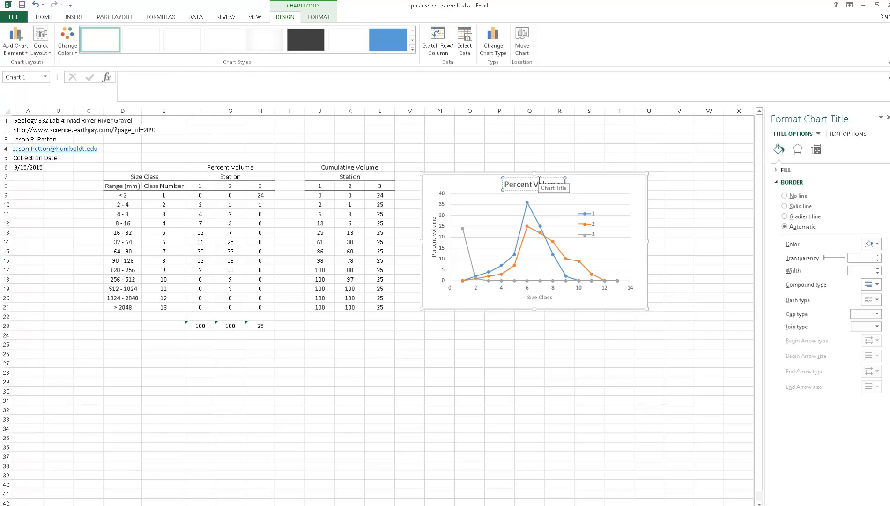
text( Mad Riv)
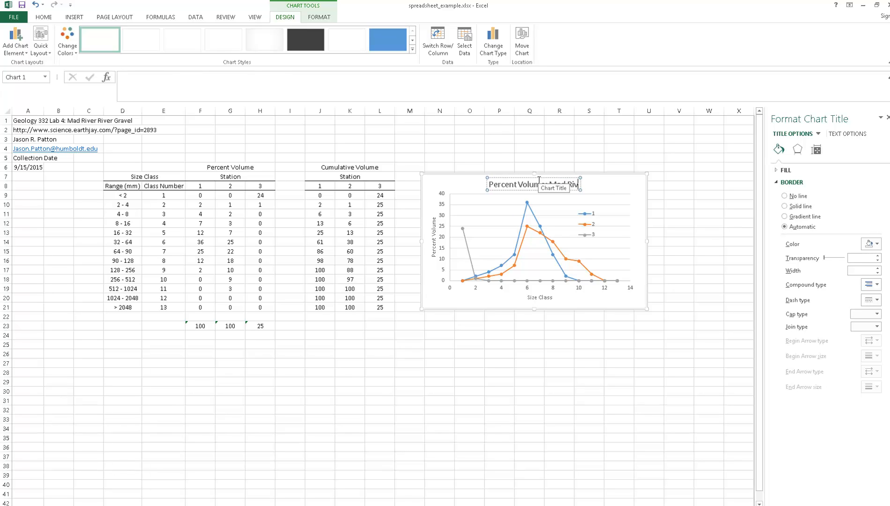
text(er Park)
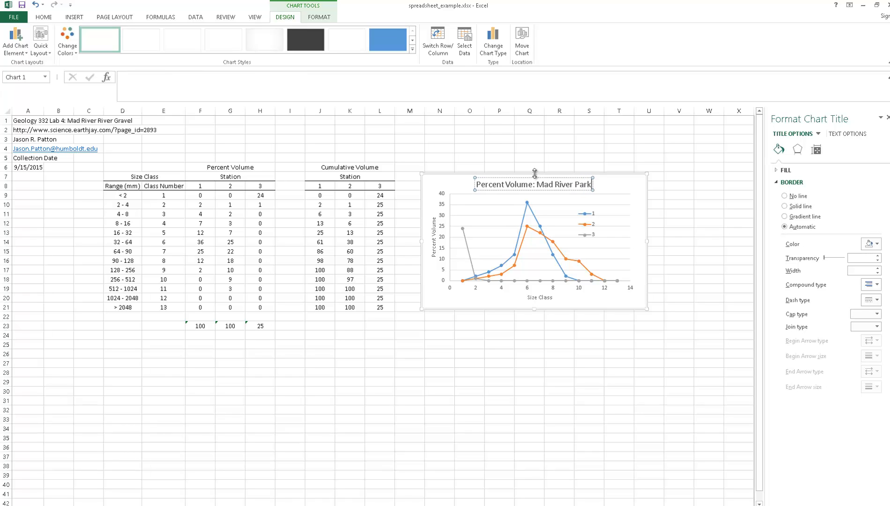
click(524, 152)
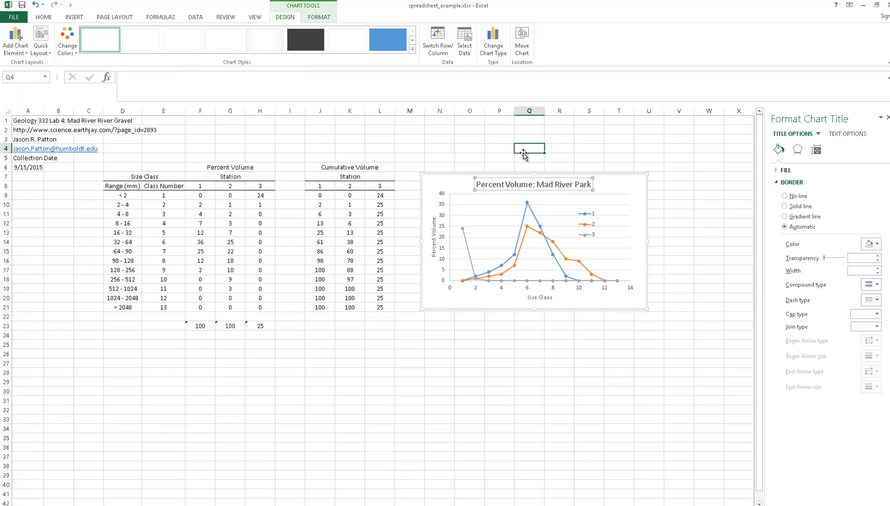
- Give the Station 1 series' markers a very light blue solid fill
click(532, 215)
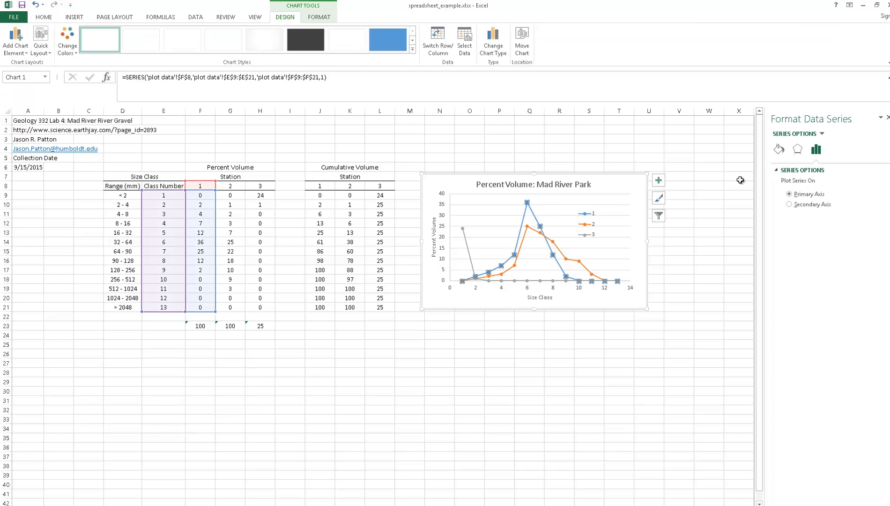
right_click(534, 216)
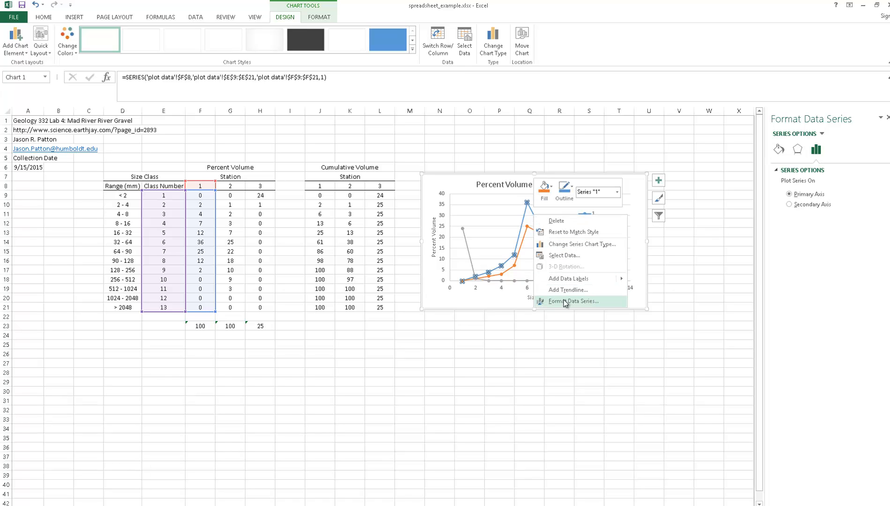
click(564, 302)
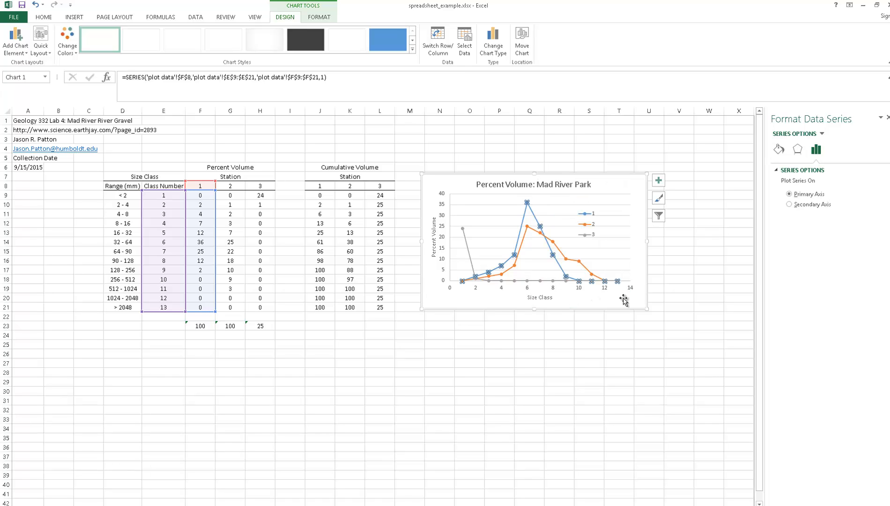
click(780, 150)
click(818, 172)
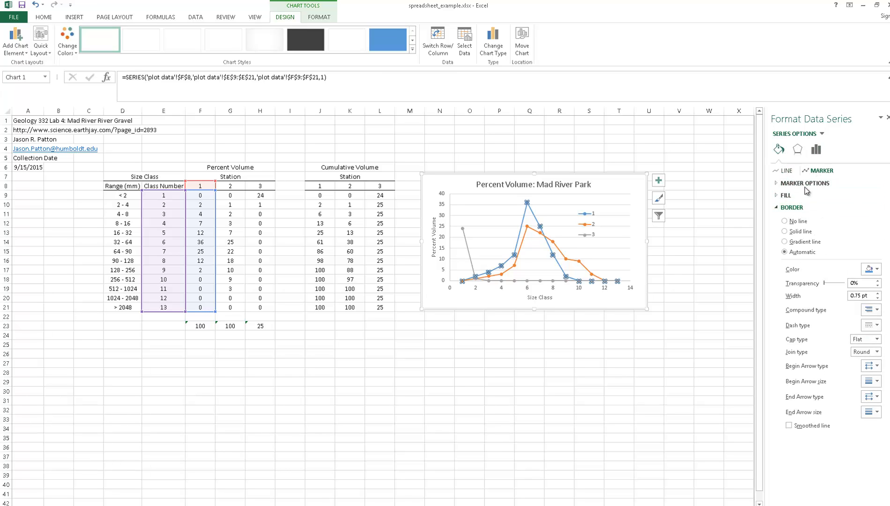
click(787, 195)
click(877, 279)
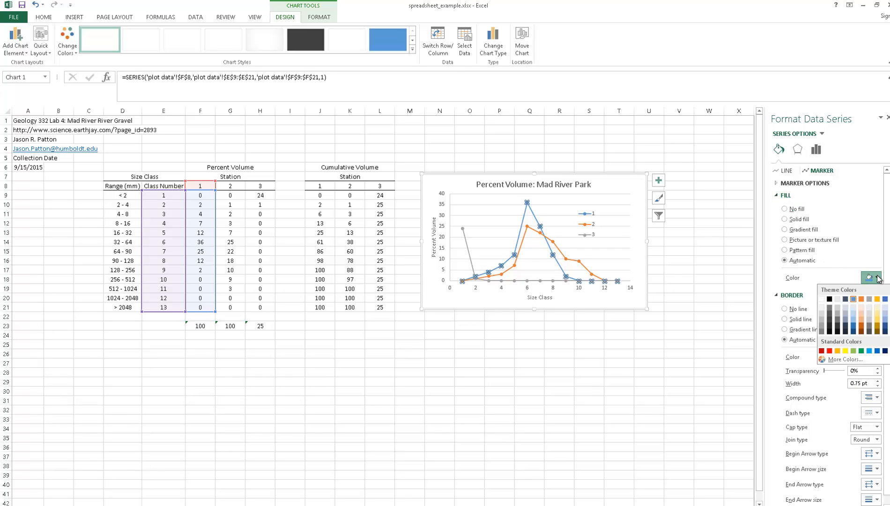
click(853, 309)
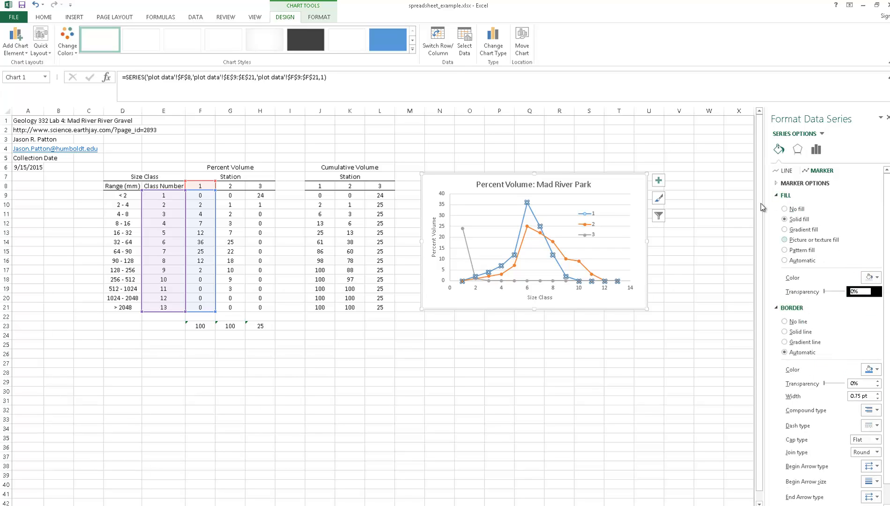
- Give the Station 2 series' markers a very light orange solid fill
click(563, 254)
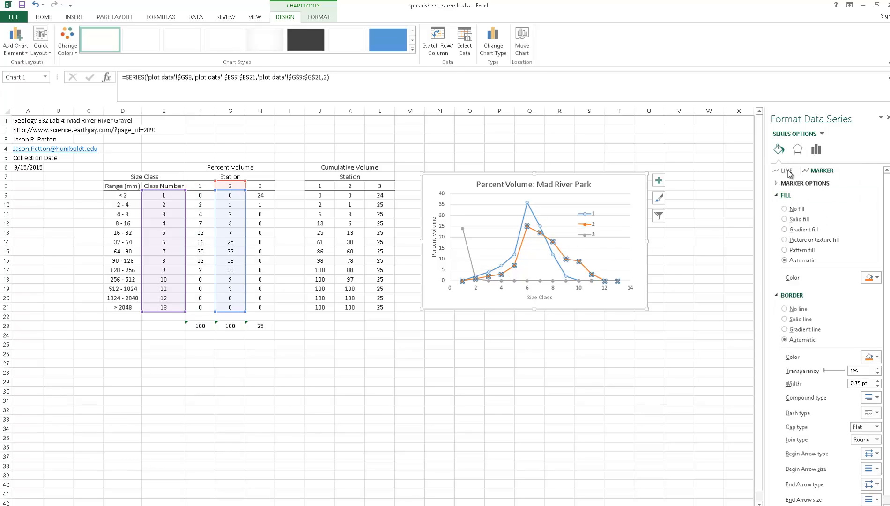
click(876, 278)
click(862, 308)
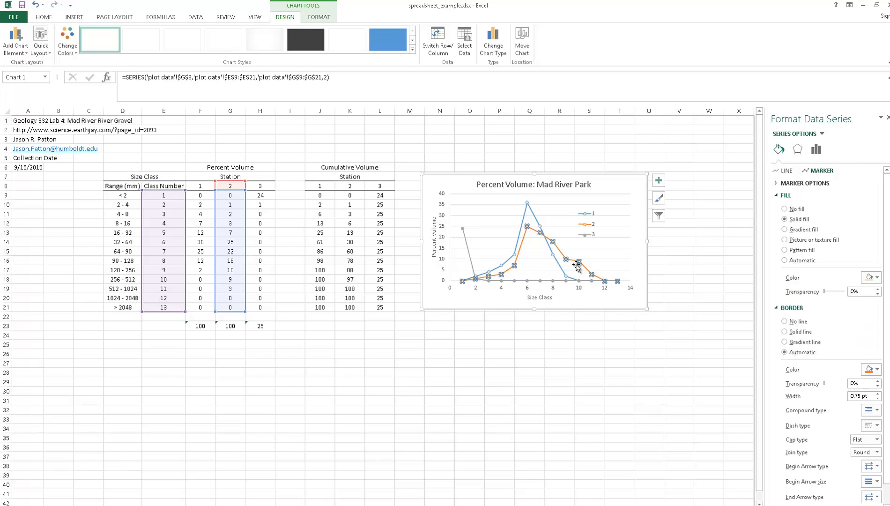
- Change the Station 3 series' line to a solid dark green
click(467, 243)
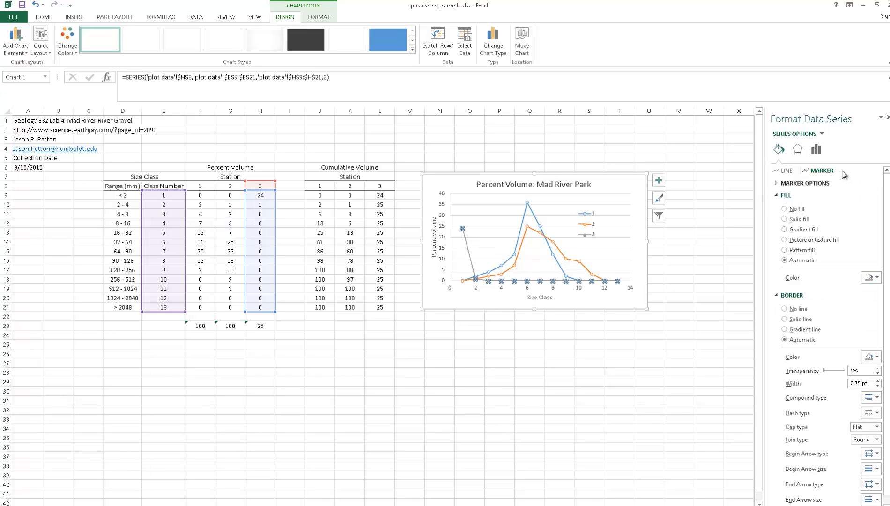
click(787, 171)
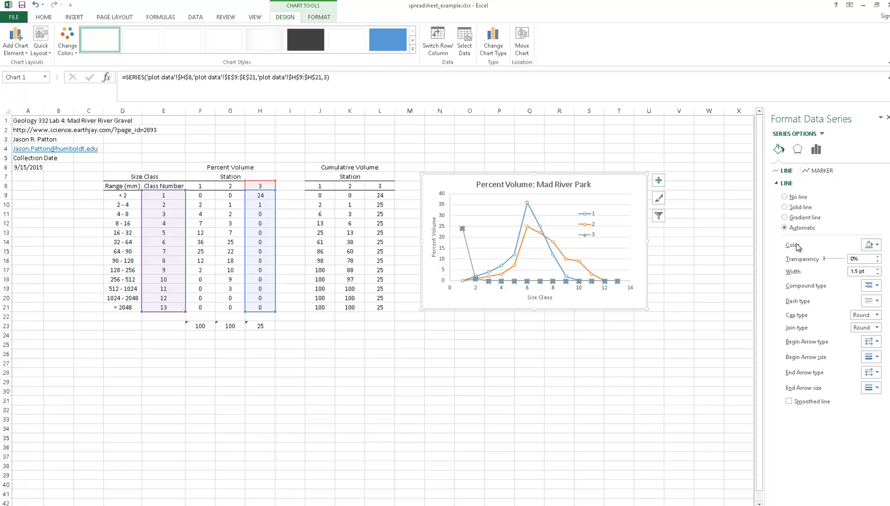
click(872, 247)
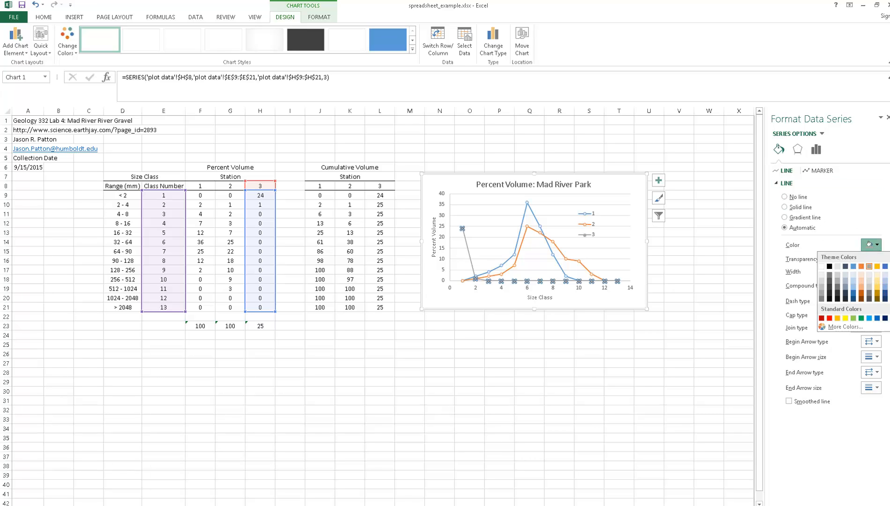
click(862, 318)
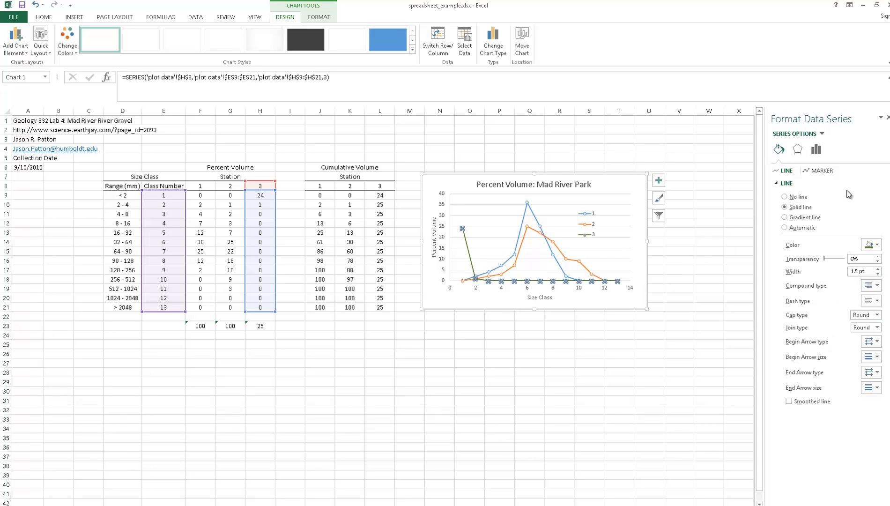
- Give the Station 3 series' markers a pale solid fill and a dark green border matching the line
click(820, 172)
click(878, 278)
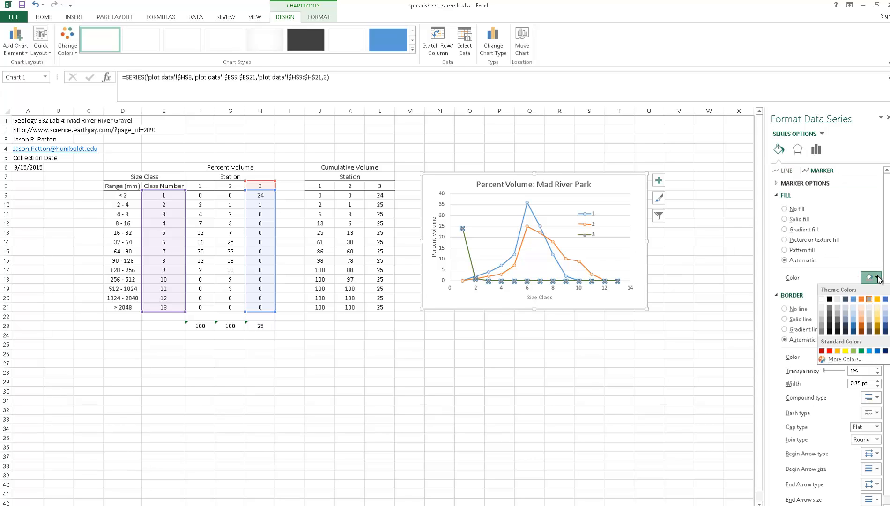
click(870, 299)
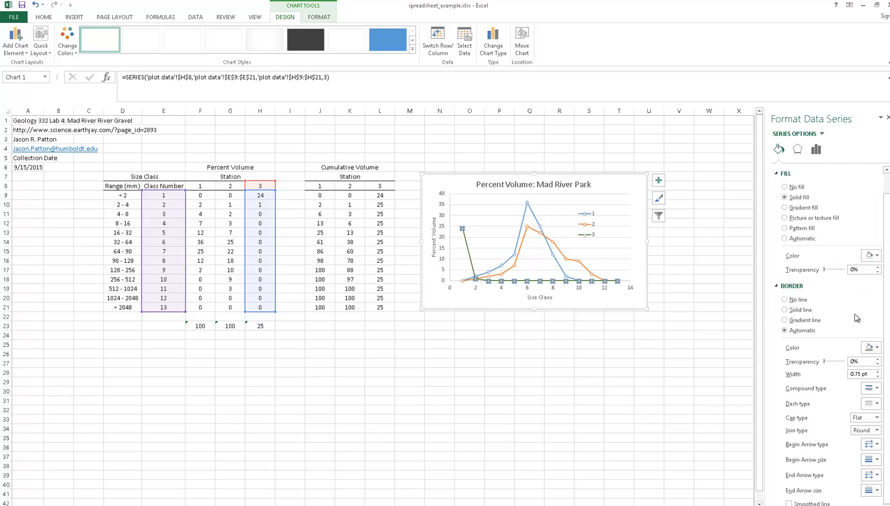
click(872, 348)
click(468, 362)
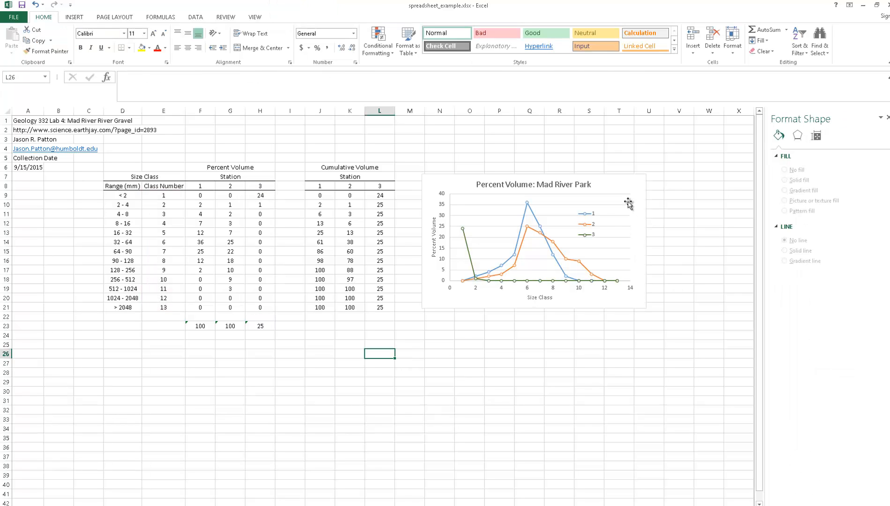
- Move the chart legend slightly up and closer to the plot area's right edge
click(589, 223)
drag(589, 222, 613, 216)
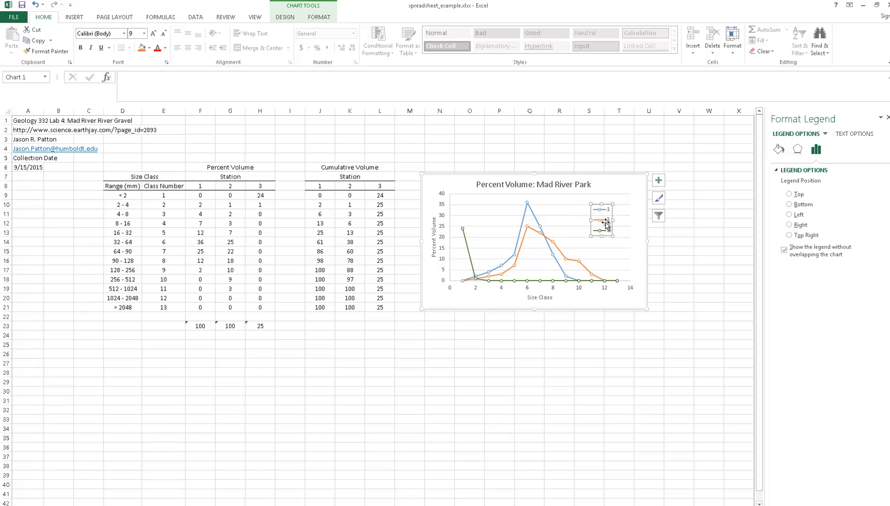
- Open the chart's source data and rename the first series as "Station 1"
right_click(563, 200)
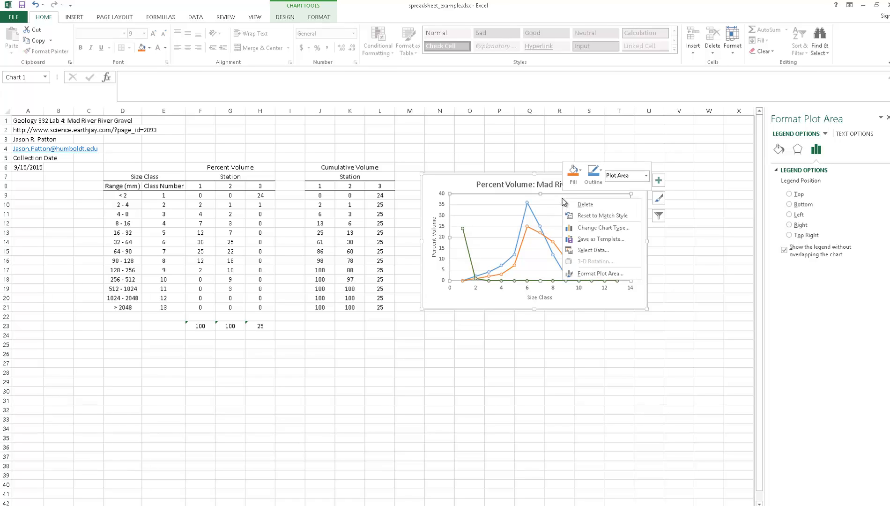
click(592, 250)
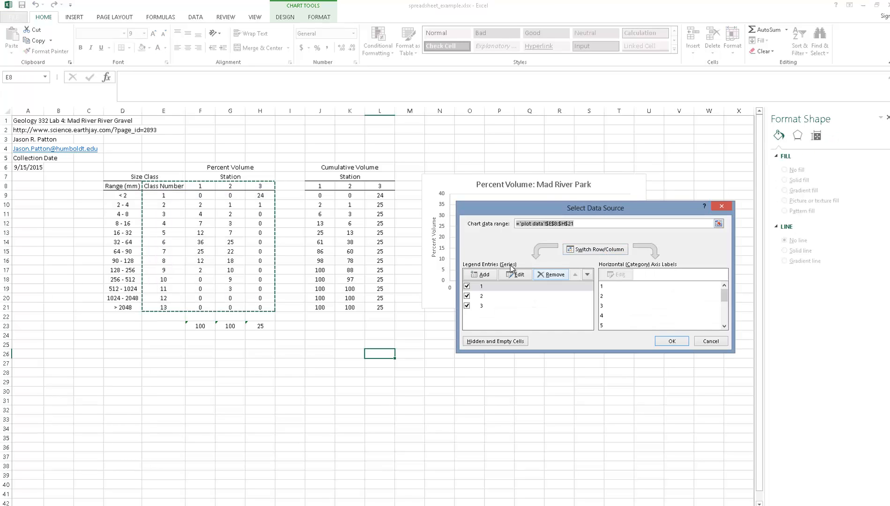
click(483, 275)
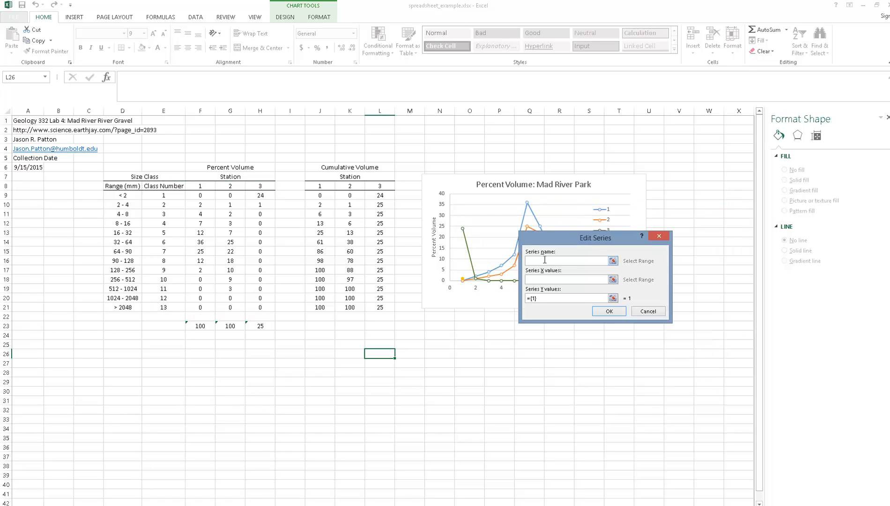
click(649, 311)
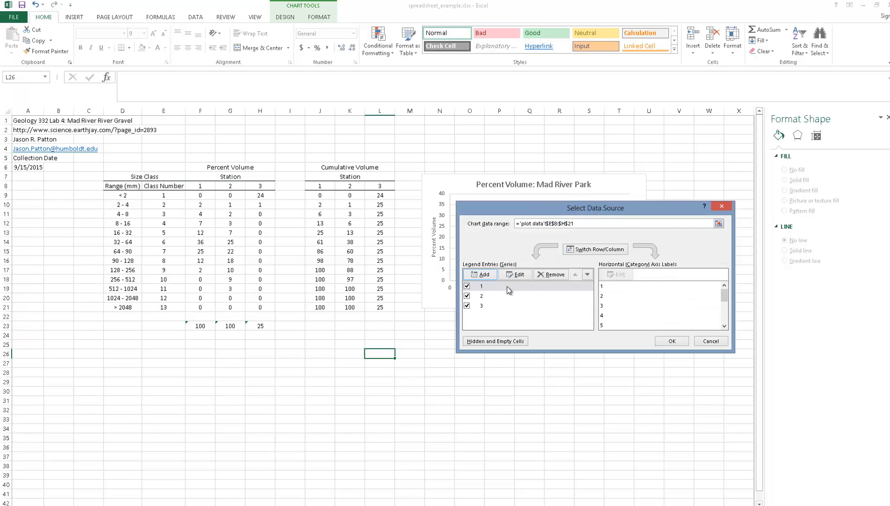
click(508, 286)
click(516, 275)
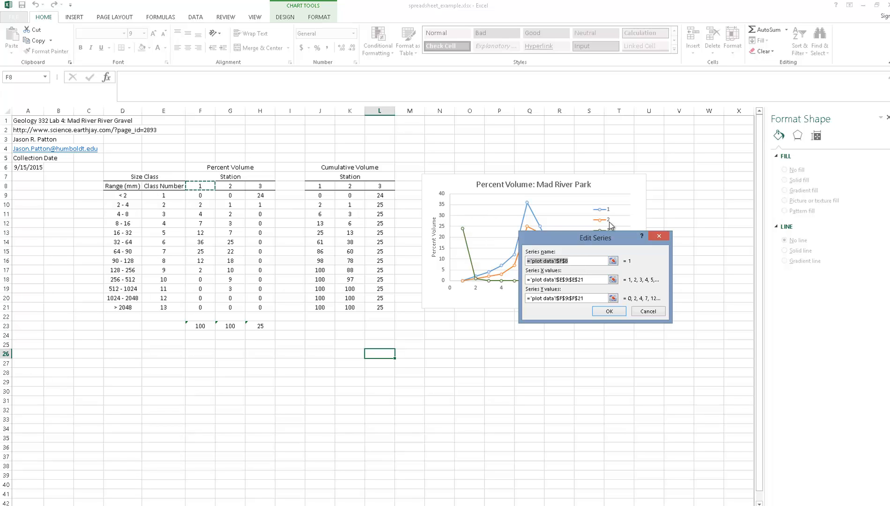
text(Sta)
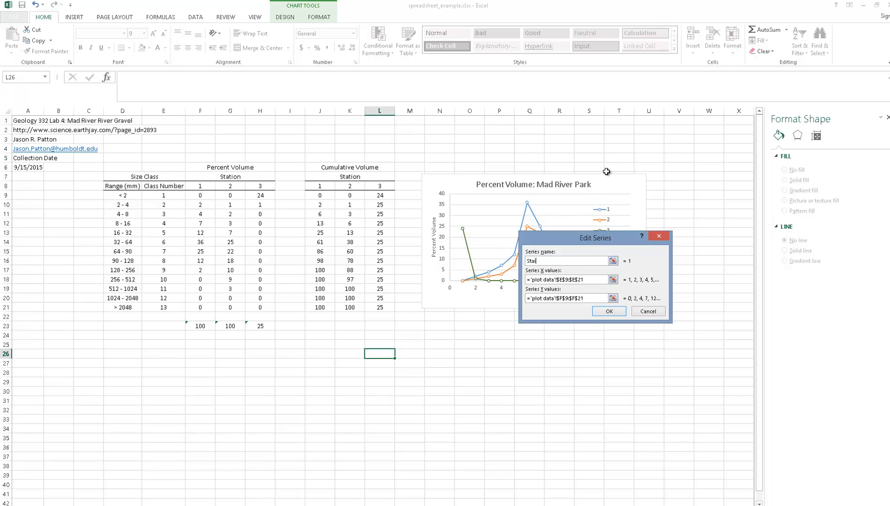
text(tion 1)
click(609, 311)
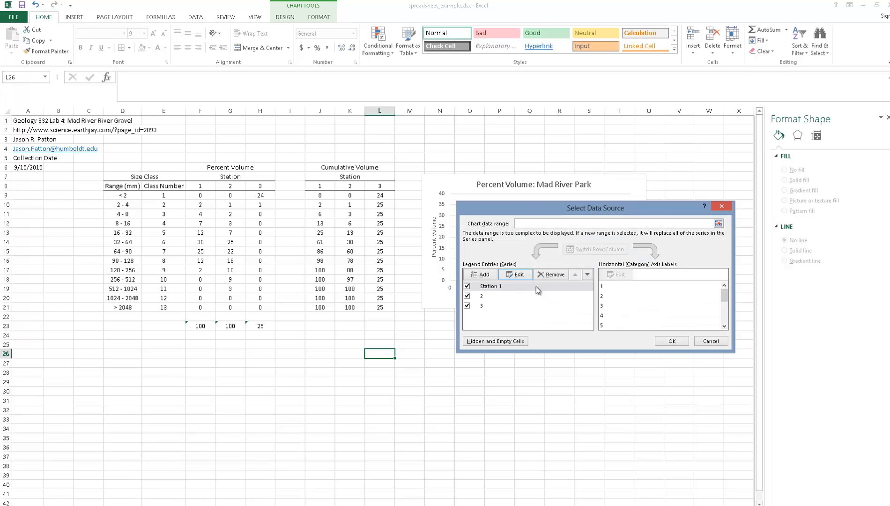
- Rename the second chart series as "Station 2"
click(500, 295)
click(516, 275)
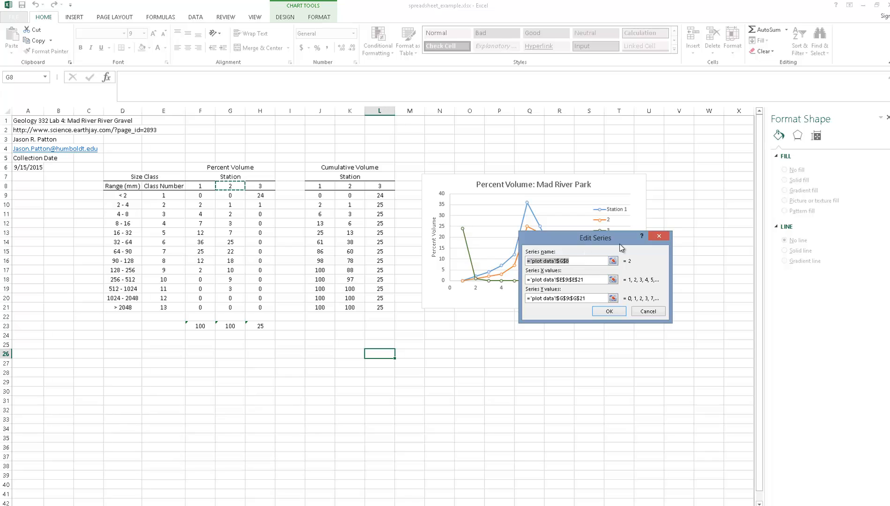
text(Station 2)
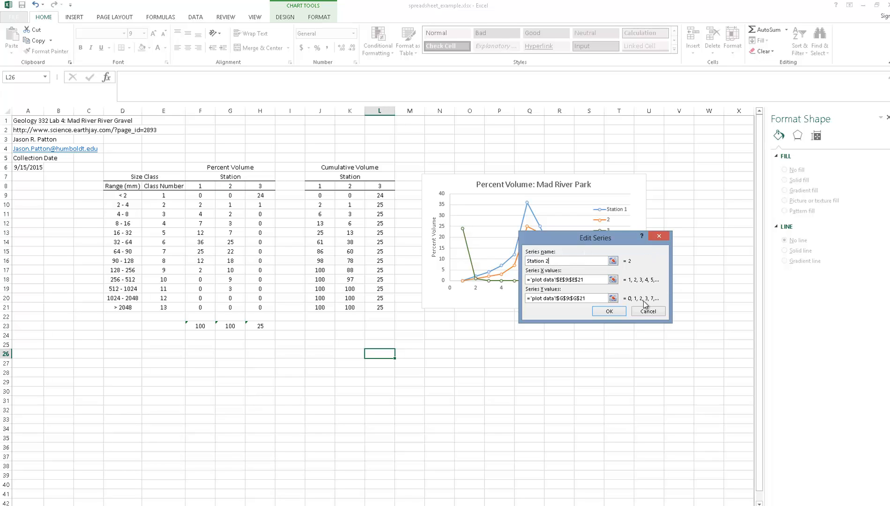
click(618, 312)
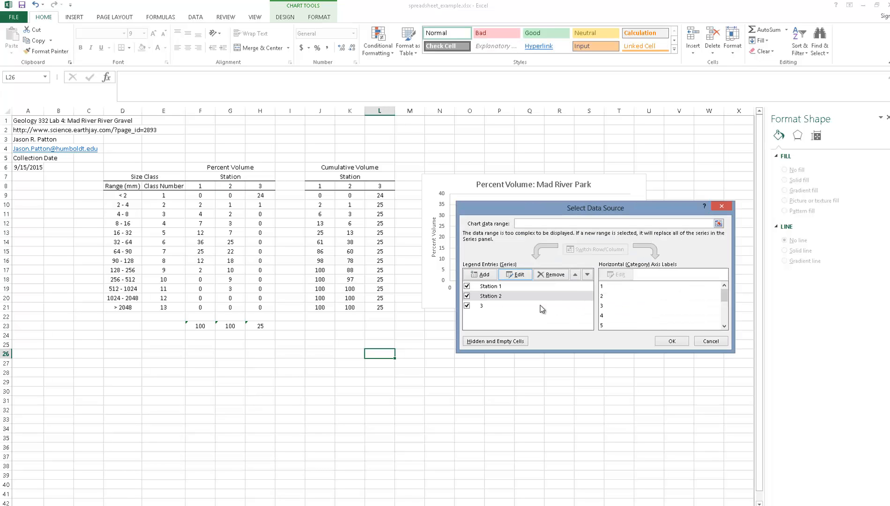
- Rename the third chart series as "Station 3" and accept the source data changes
click(488, 306)
click(516, 275)
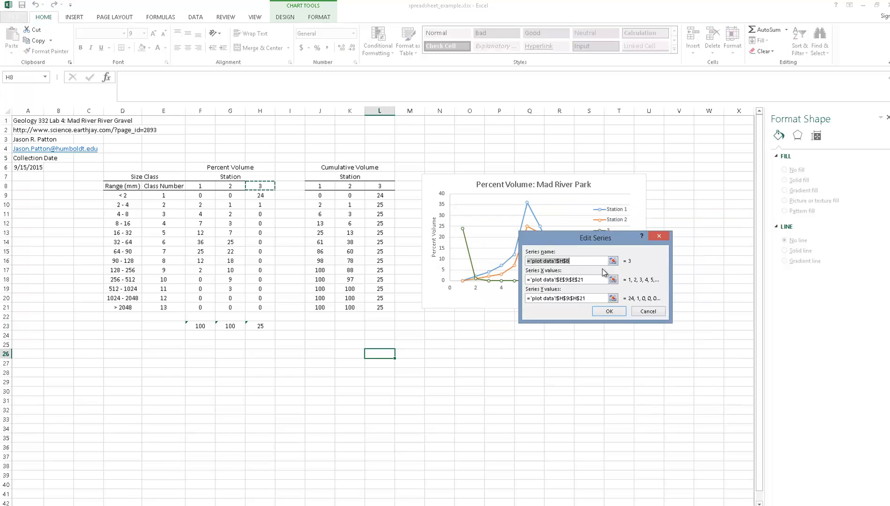
text(SA)
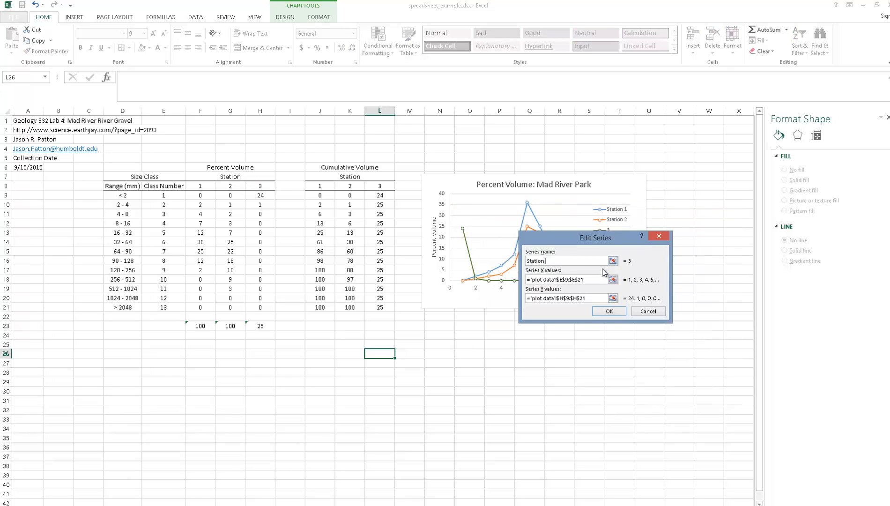
click(621, 312)
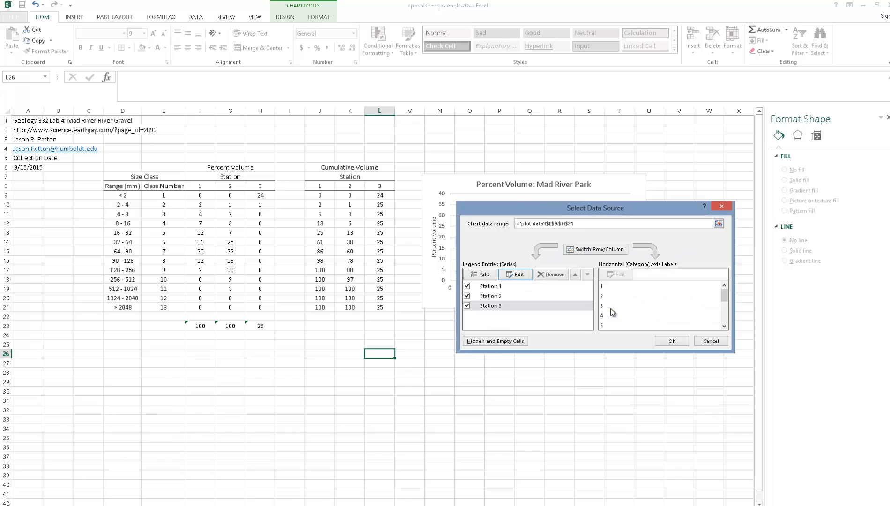
click(669, 340)
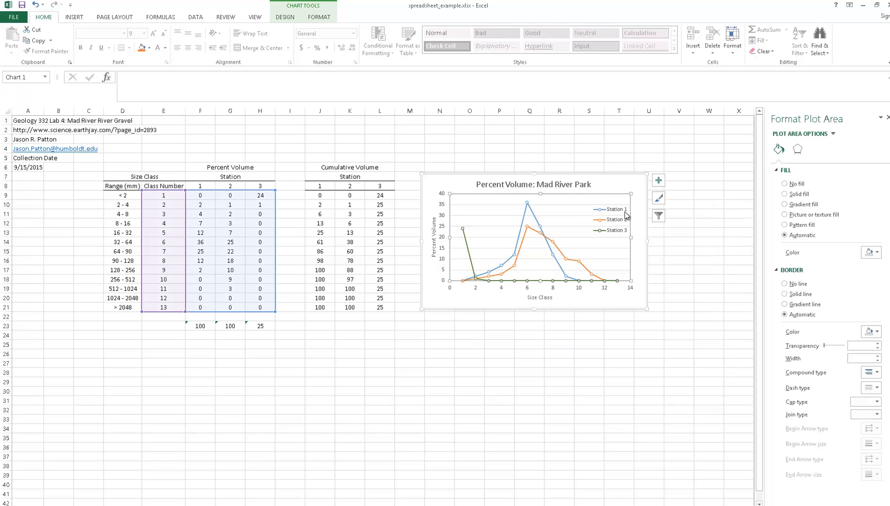
click(592, 359)
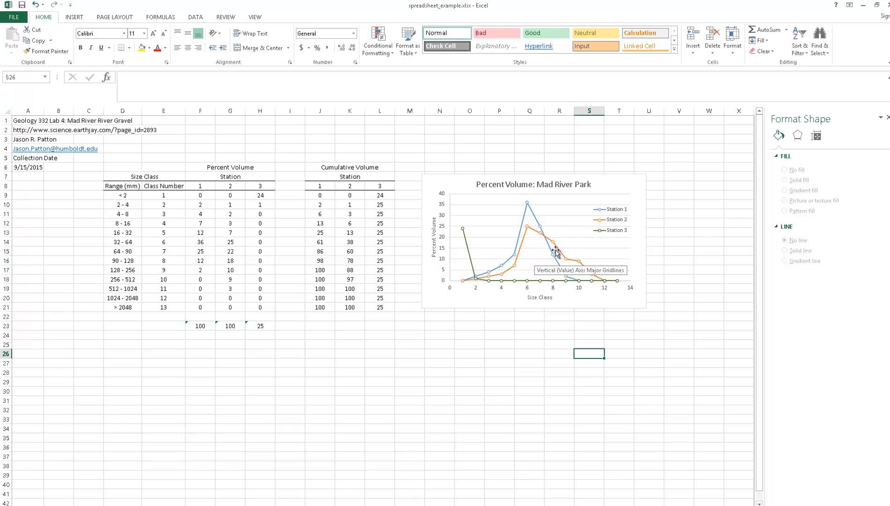
- Copy the finished percent volume chart and paste the duplicate below it, starting at cell N23
click(620, 182)
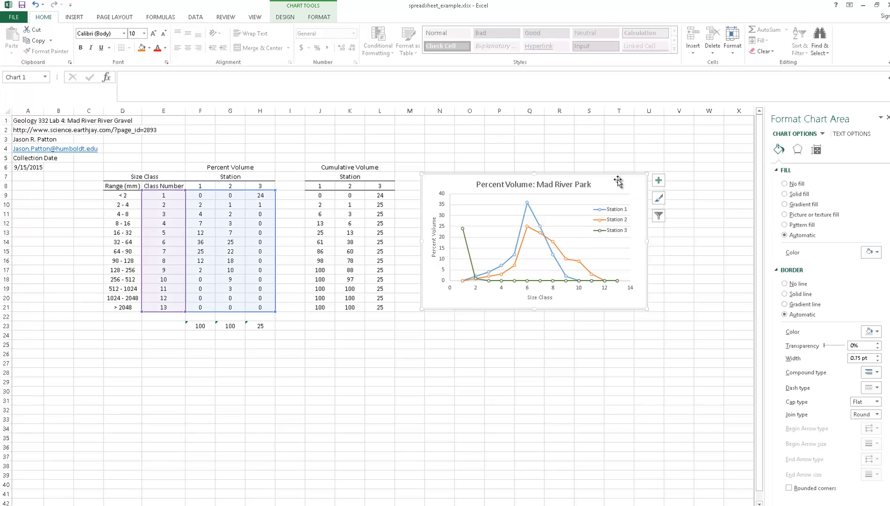
click(433, 326)
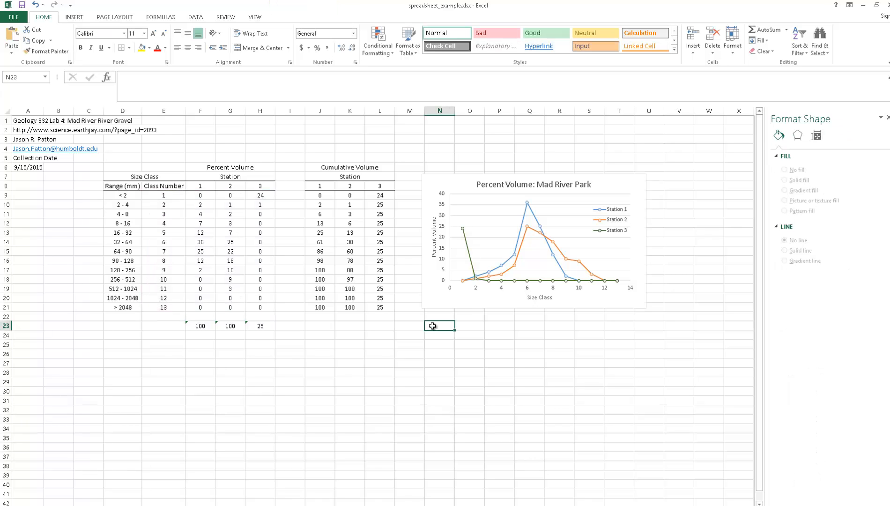
key(ctrl+v)
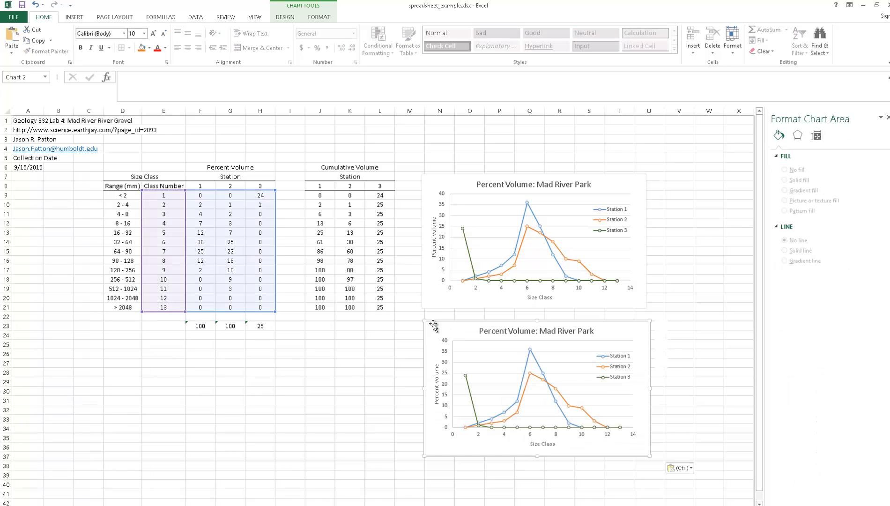
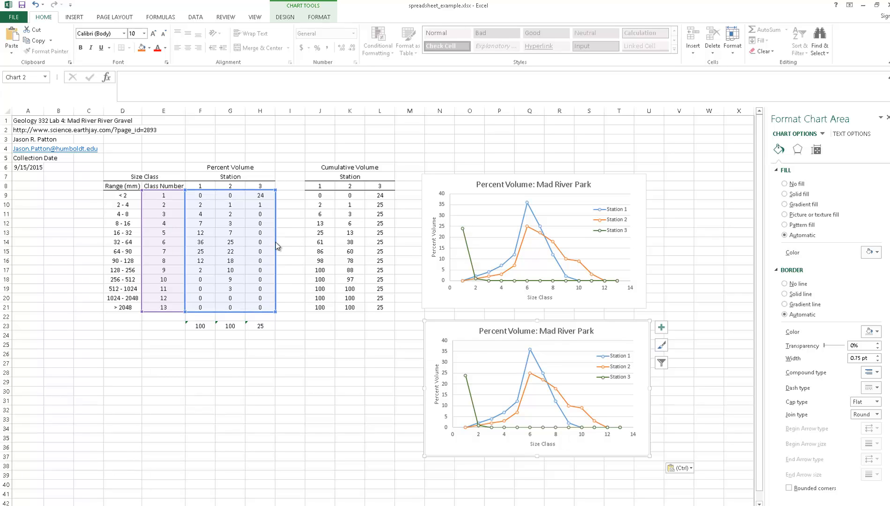
- Shift the lower chart's plotted values to the cumulative volume data in J9:L21 and move its legend slightly down, clear of the curves
drag(277, 244, 389, 240)
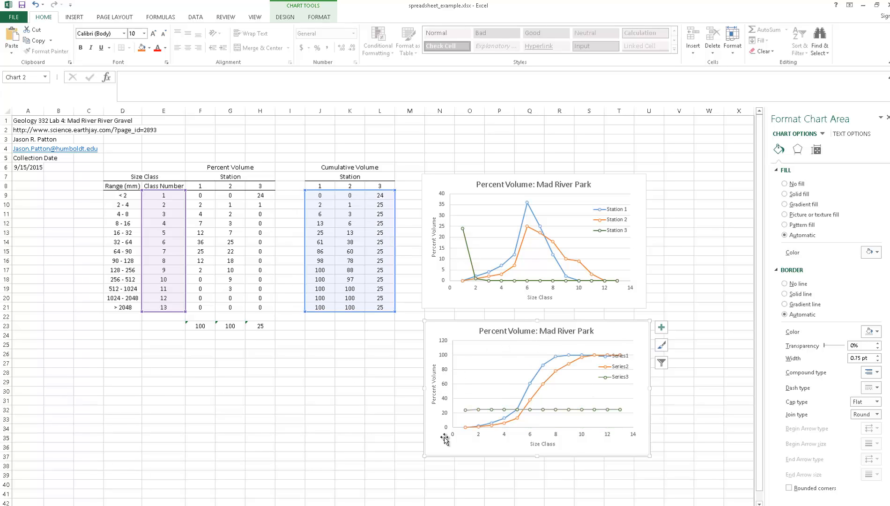
click(343, 385)
drag(618, 372, 619, 393)
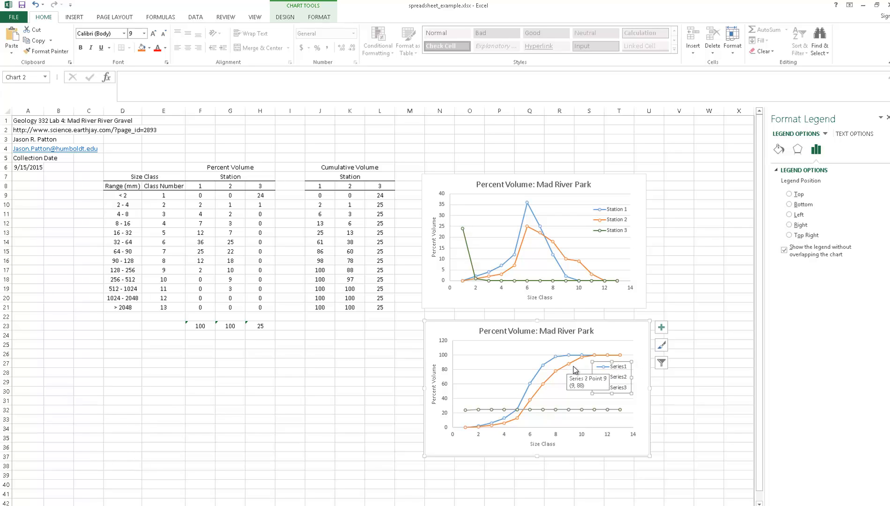
- Open the lower chart's source data and rename its first series as "Station 1"
right_click(517, 350)
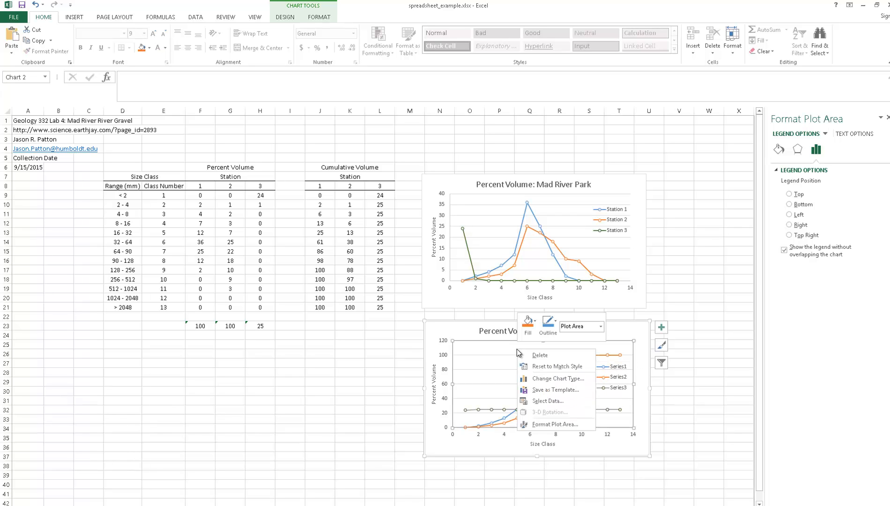
click(547, 401)
click(515, 275)
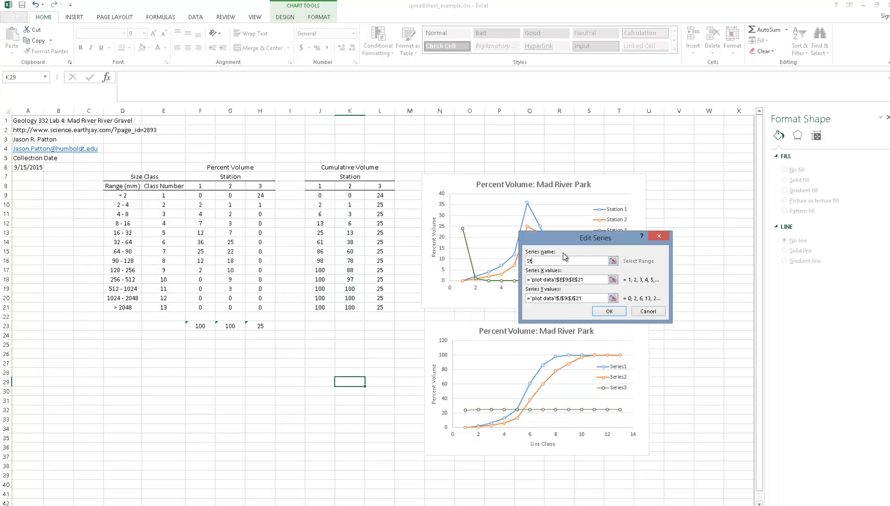
text(Station 1)
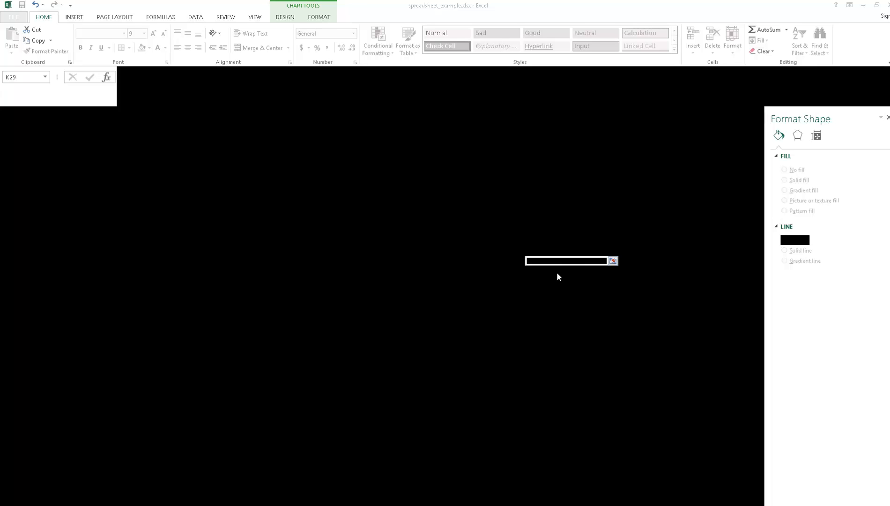
click(609, 311)
- Rename the lower chart's second series as "Station 2"
click(489, 295)
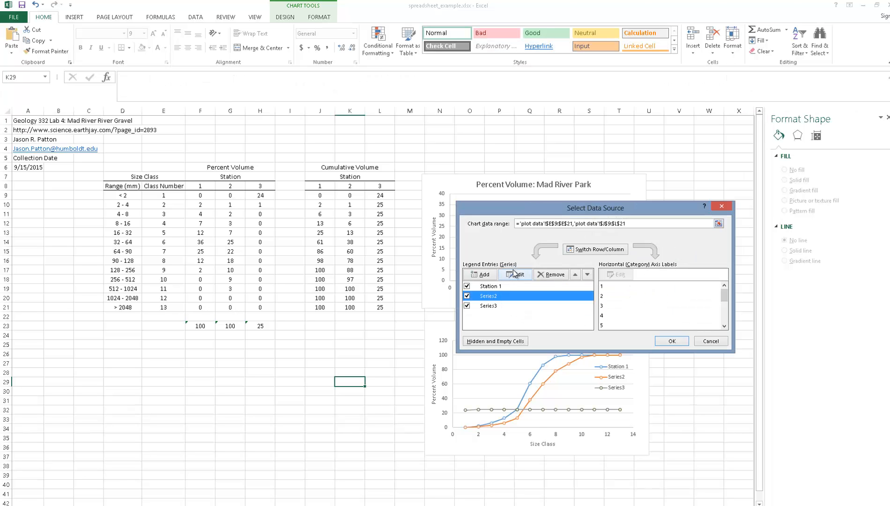
click(515, 274)
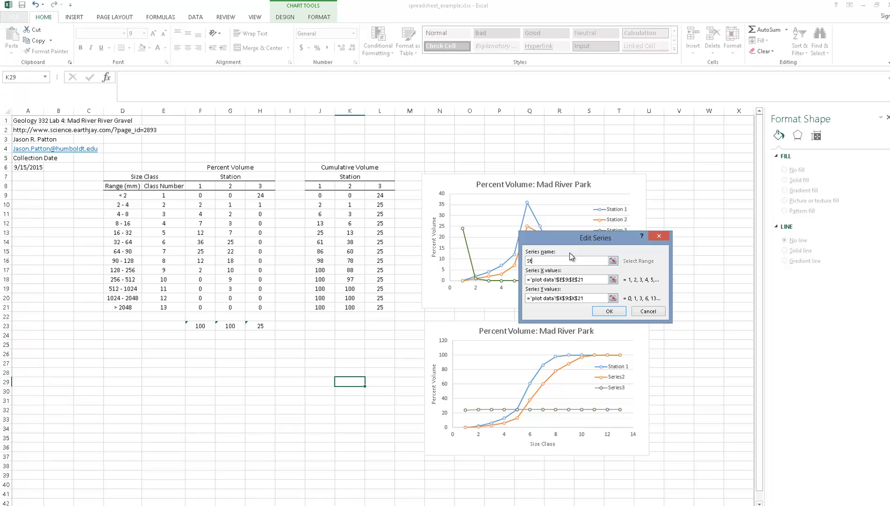
text(Station 2)
click(609, 311)
- Rename the lower chart's third series as "Station 3" and accept the source data changes
click(508, 308)
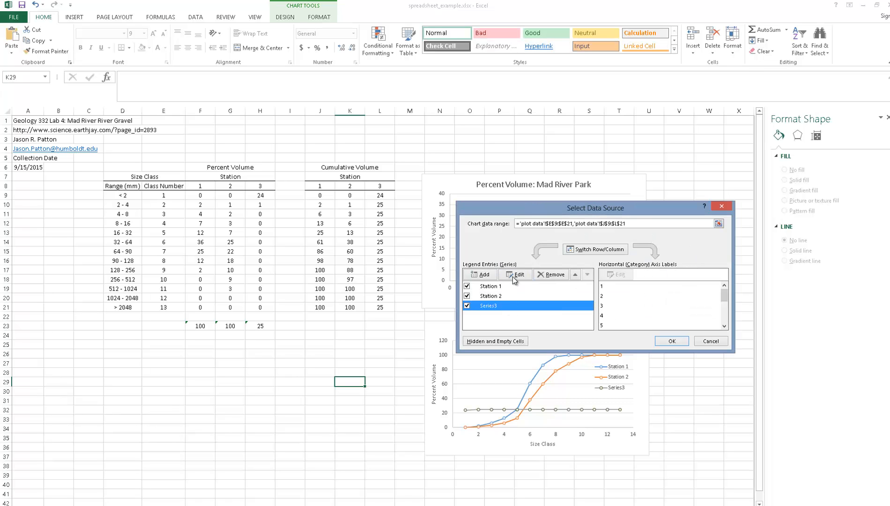
click(514, 276)
text(Statio)
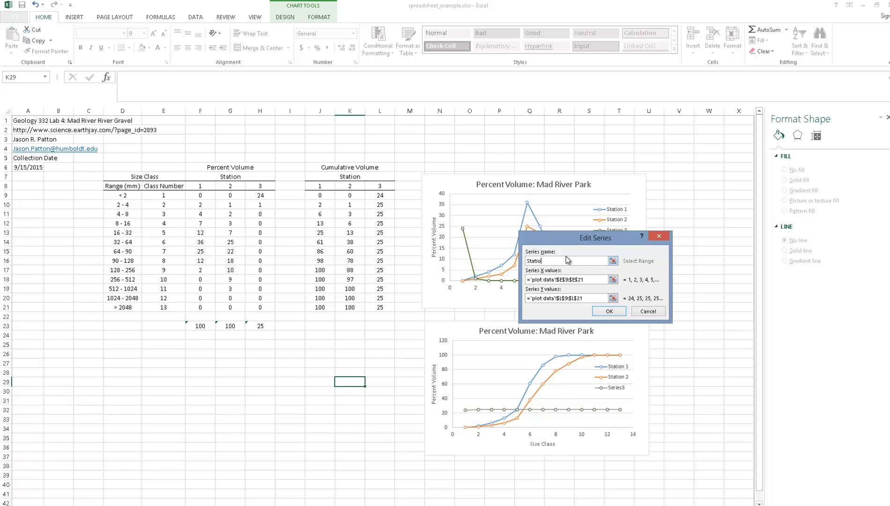
text(n 3)
click(605, 312)
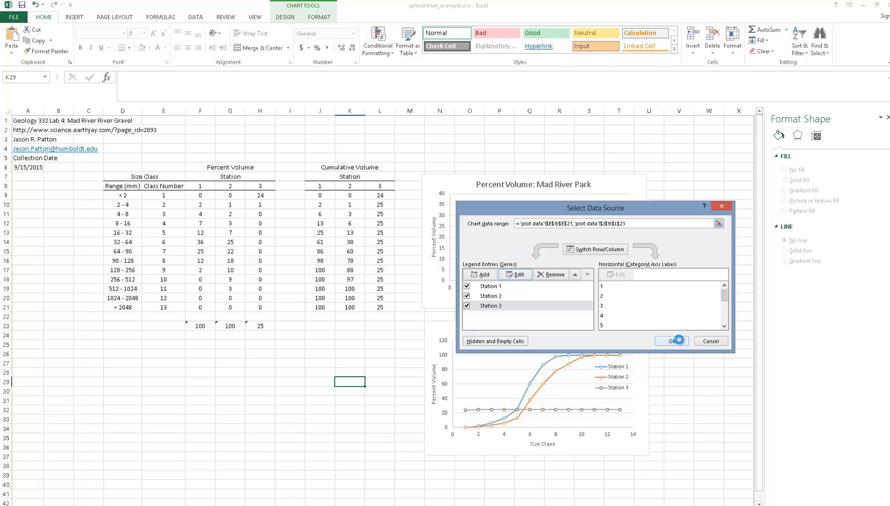
click(679, 339)
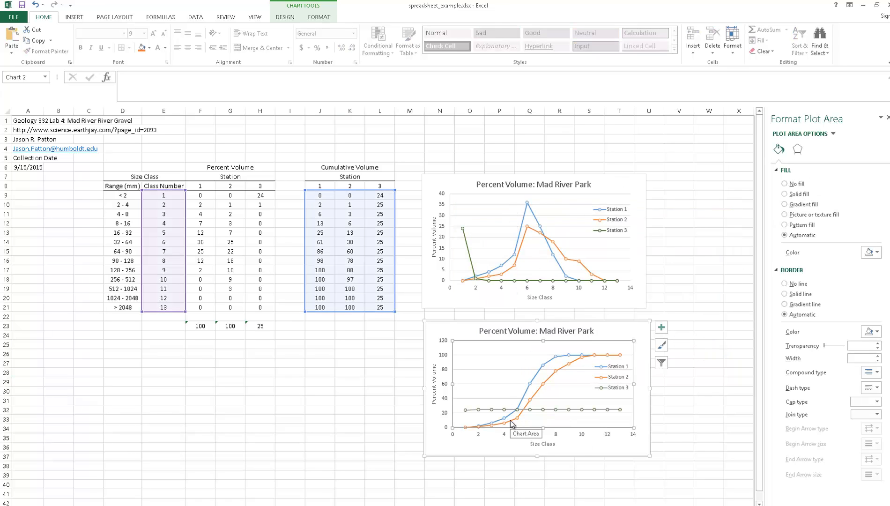
- Plot the Station 3 series of the lower chart on the secondary axis
mouse_move(511, 424)
click(327, 442)
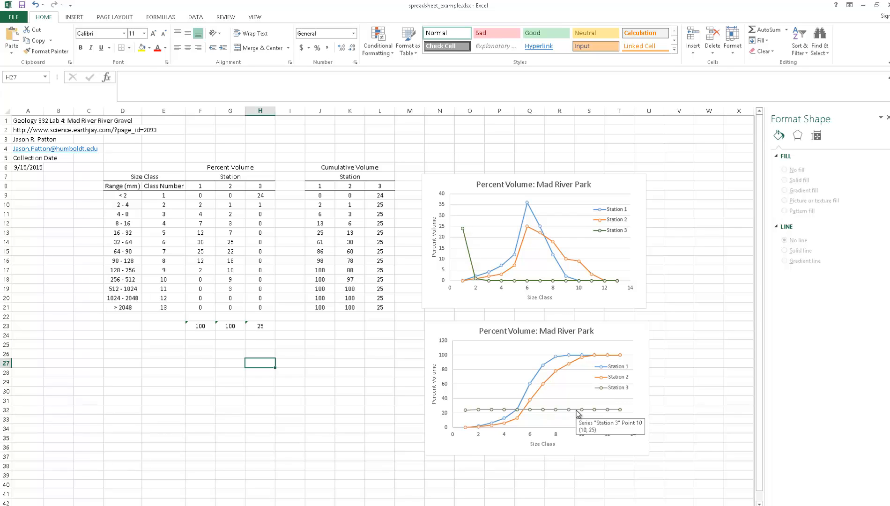
click(578, 410)
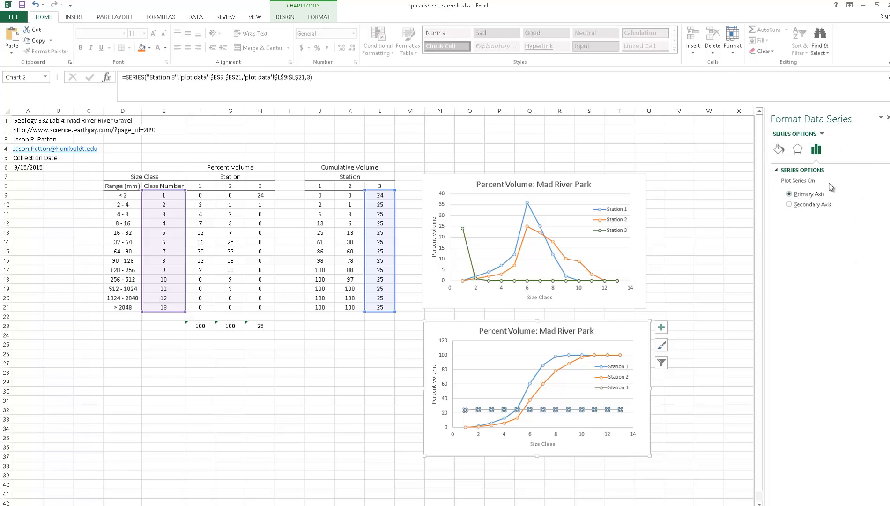
click(802, 206)
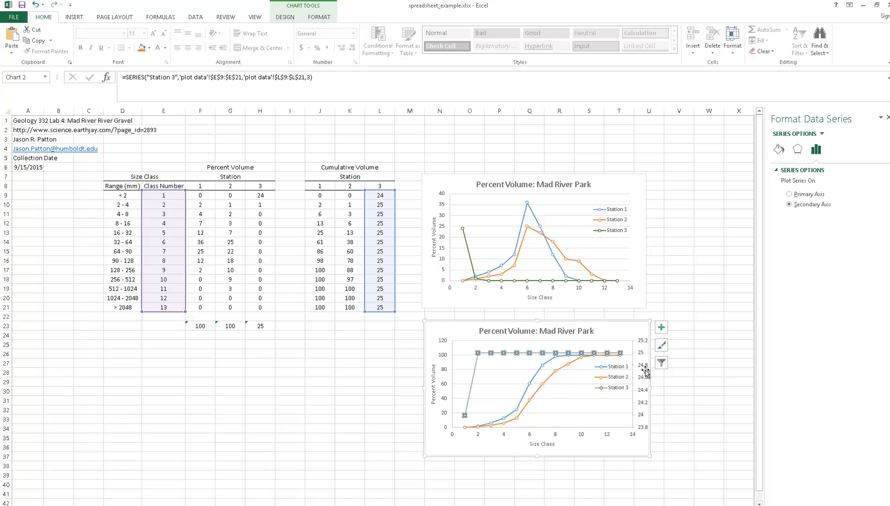
- Change the lower chart's title to "Cumulative Volume: Mad River Park"
click(491, 330)
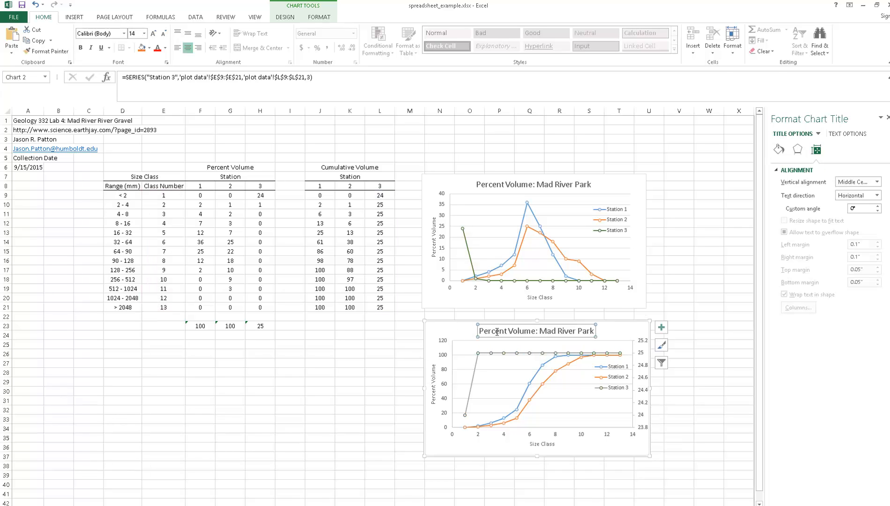
double_click(493, 330)
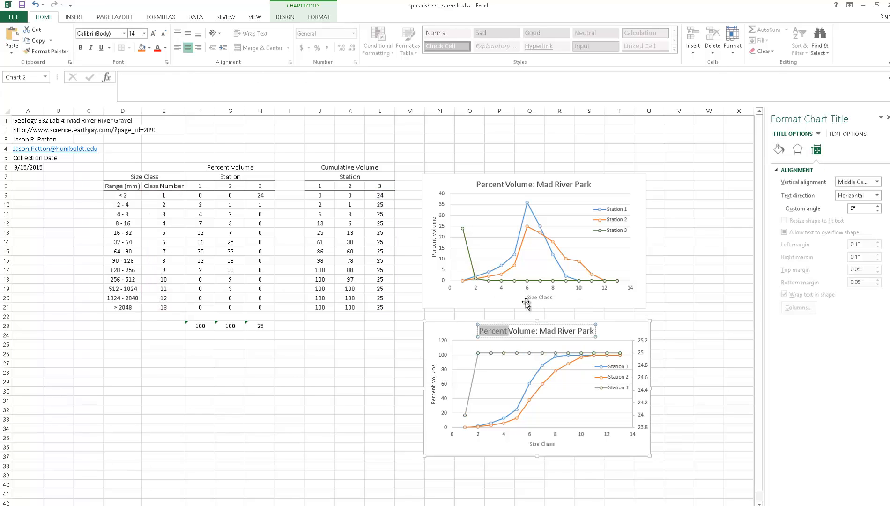
text(Cumulative)
text(ative)
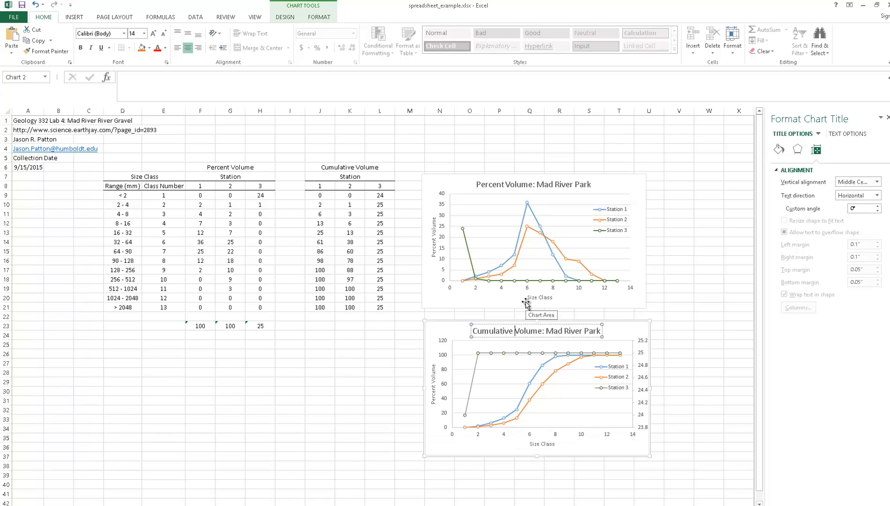
click(350, 400)
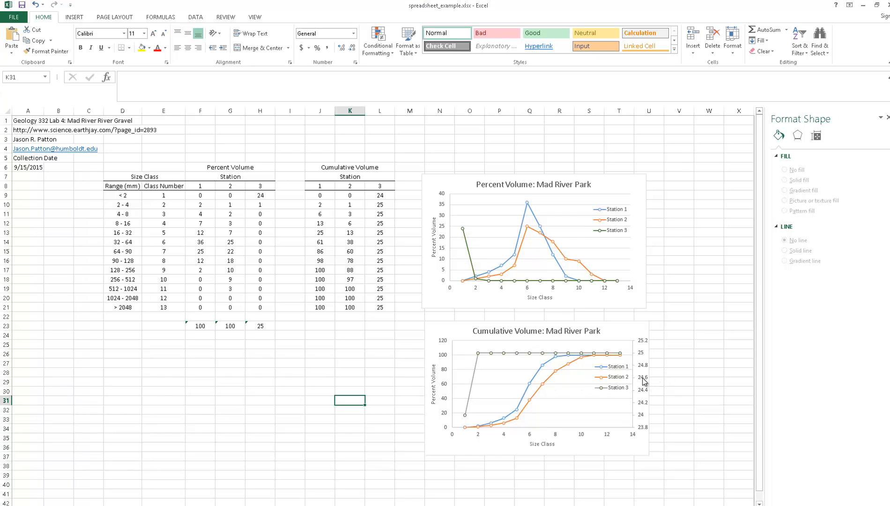
- Set the maximum bound of the cumulative chart's primary vertical axis to 100
click(445, 370)
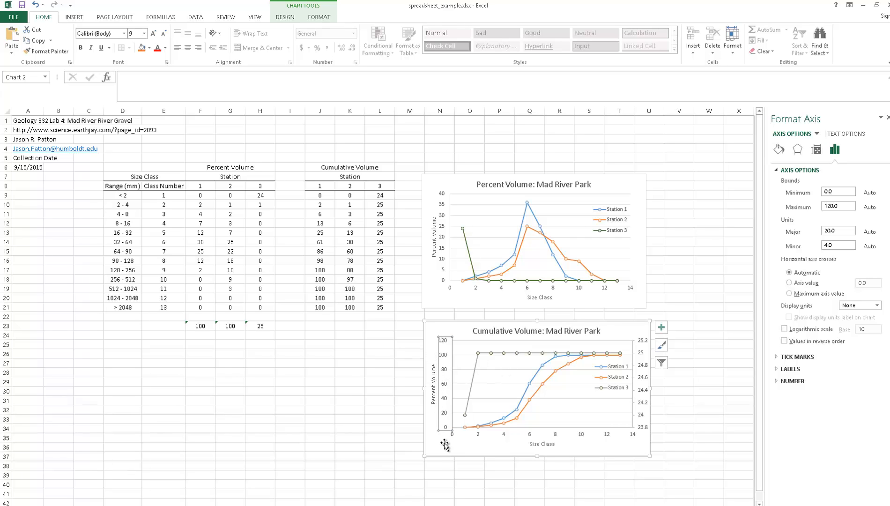
double_click(825, 208)
text(100)
key(Return)
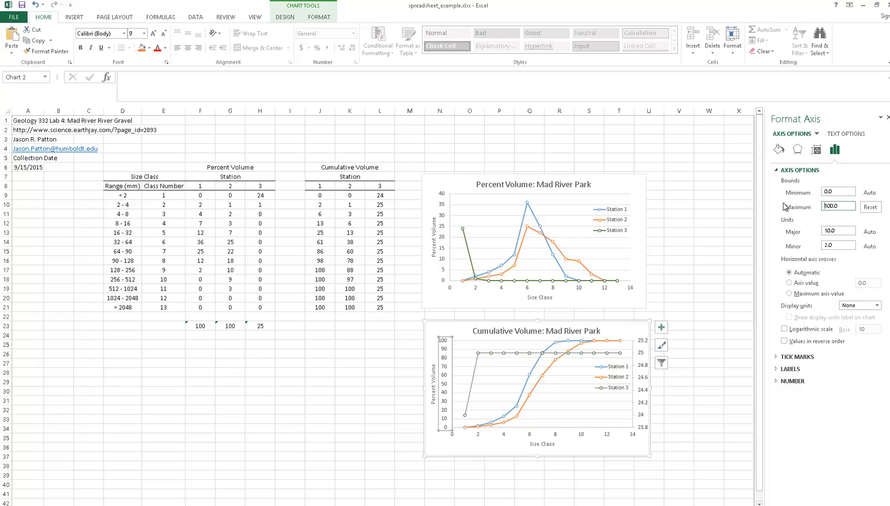
- Set the cumulative chart's secondary vertical axis bounds to a minimum of 0 and a maximum of 25
click(646, 368)
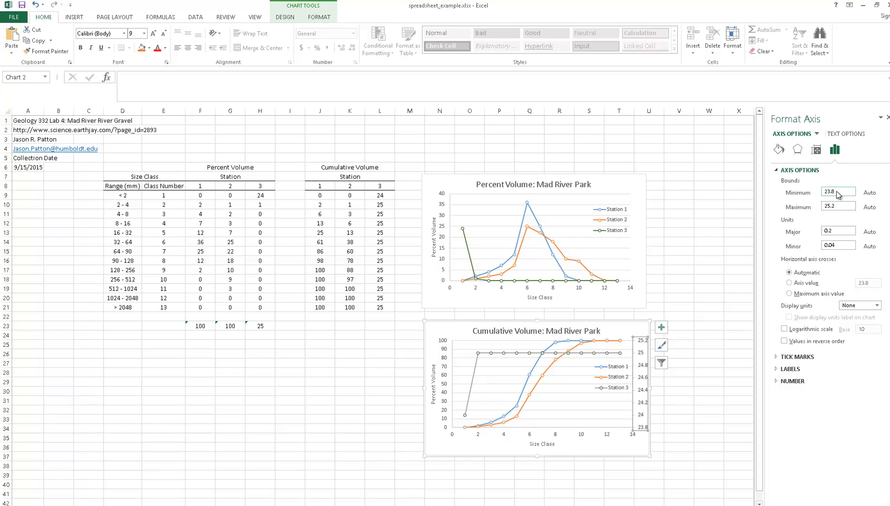
drag(839, 195, 809, 207)
text(0)
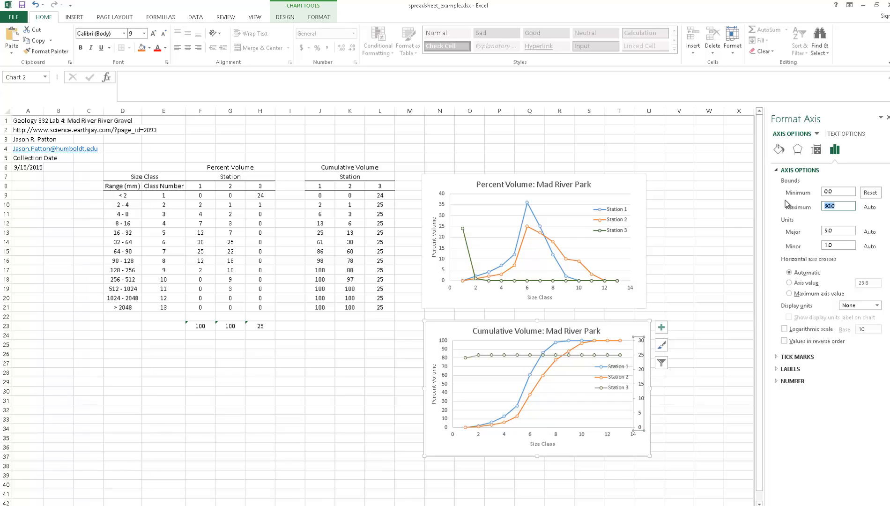
text(25)
key(Return)
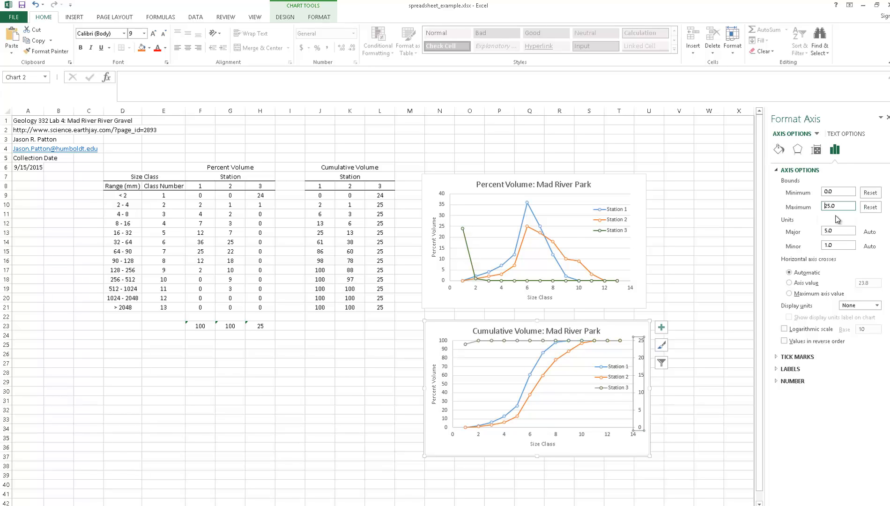
click(709, 391)
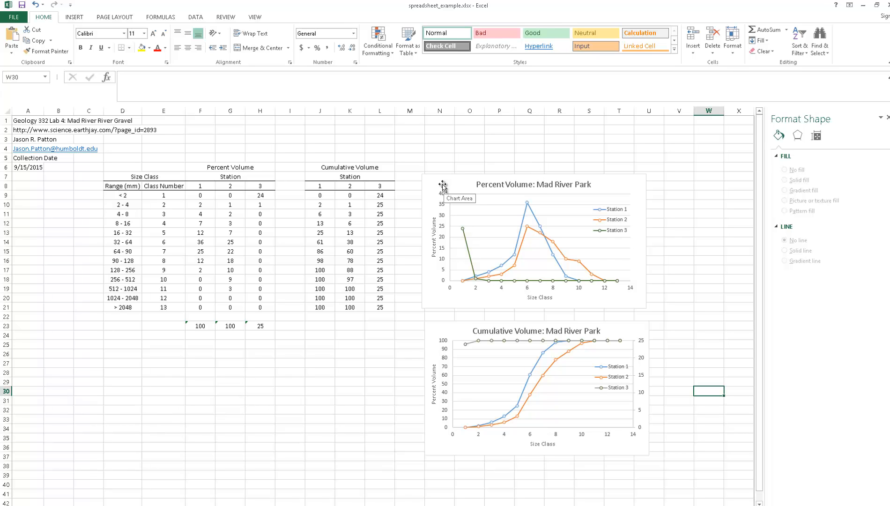
- Nudge the percent volume chart into line with the cumulative chart, and move both charts together about three to four rows down
mouse_move(441, 183)
mouse_down()
mouse_move(445, 194)
mouse_move(441, 186)
mouse_up()
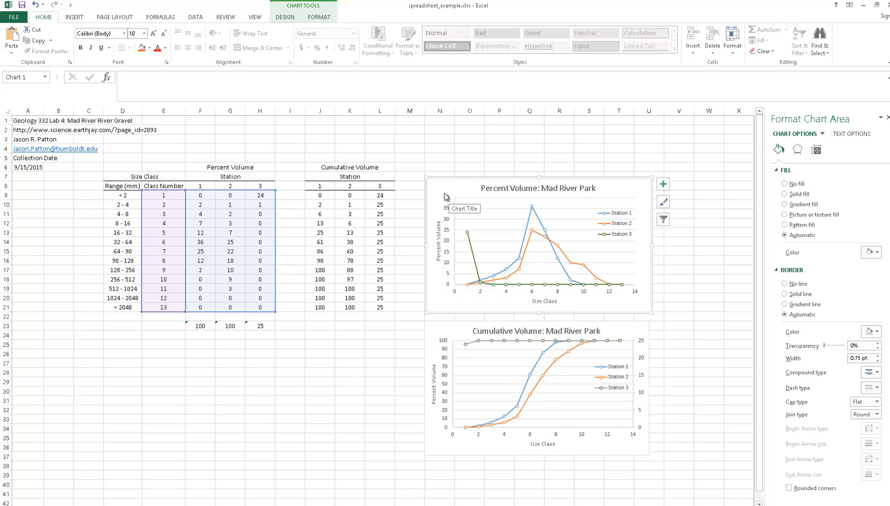
ctrl+click(439, 324)
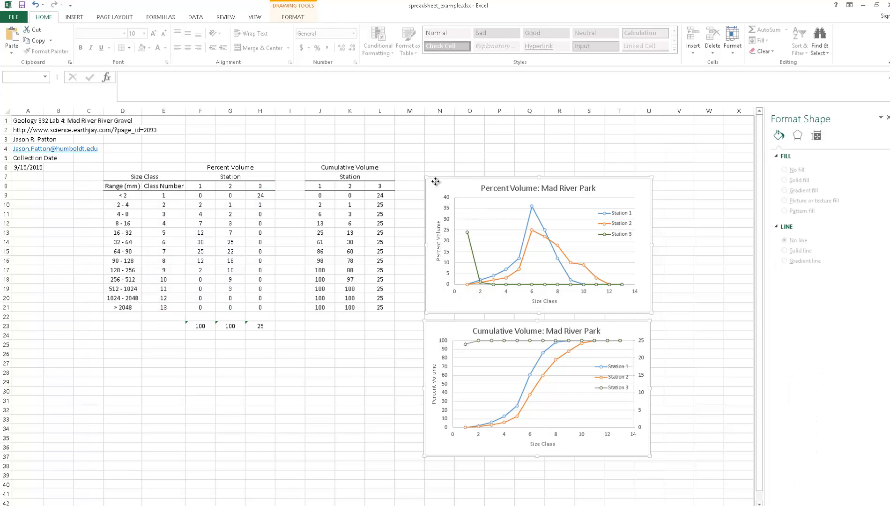
drag(435, 181, 434, 213)
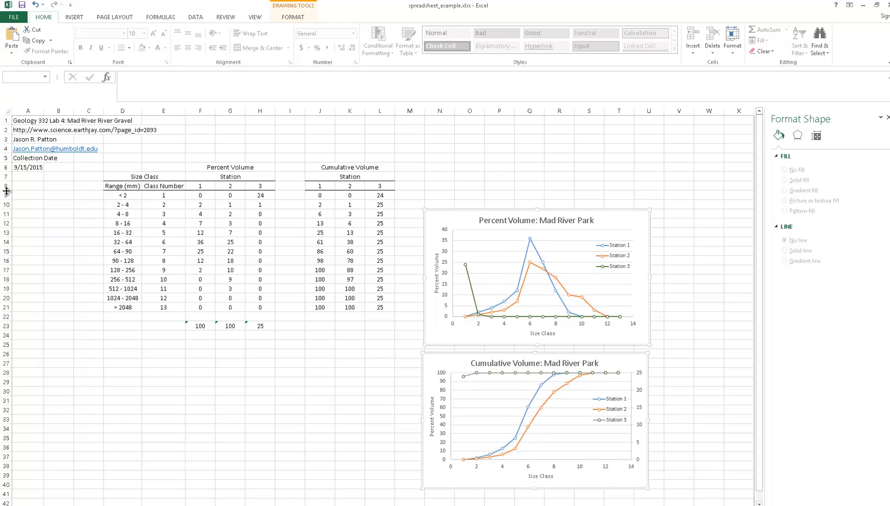
click(589, 176)
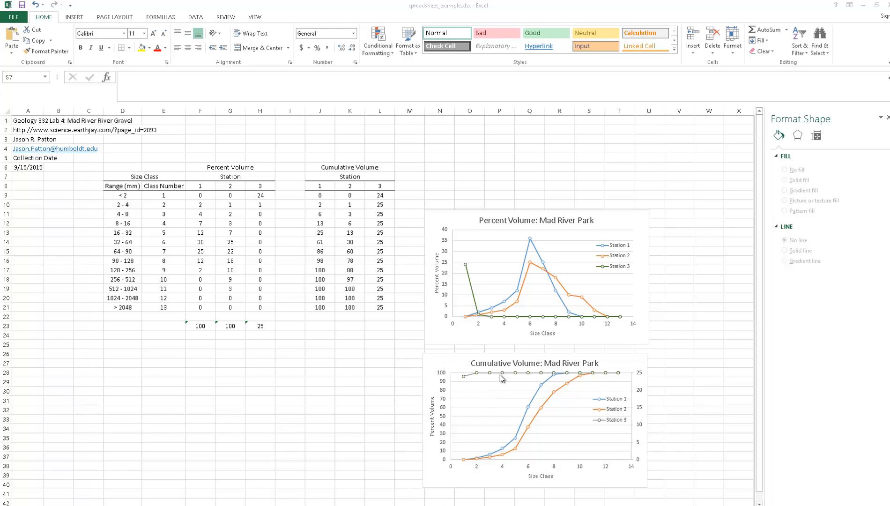
- Insert a blank row at row 9, directly above the "< 2" size class
click(4, 195)
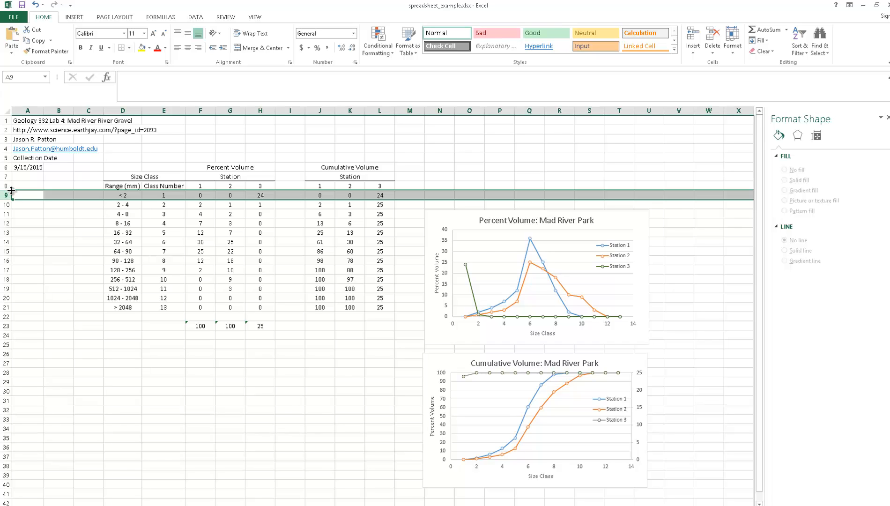
right_click(7, 198)
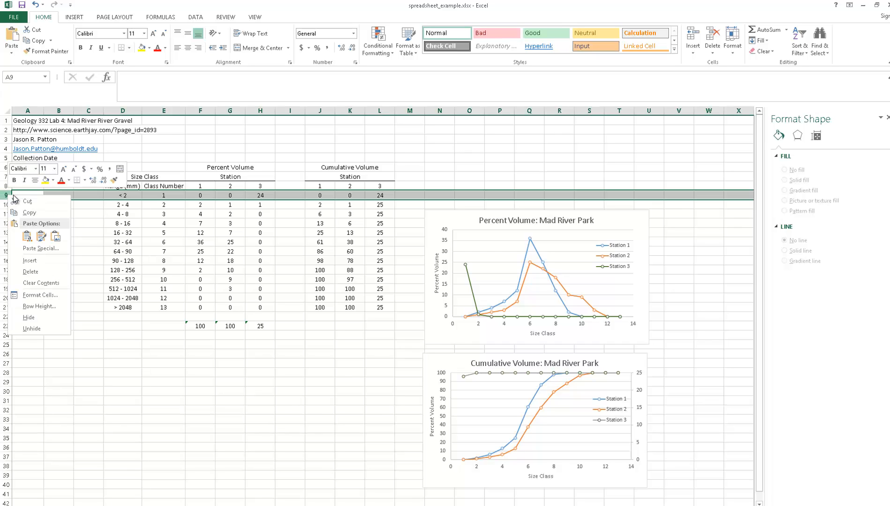
click(44, 260)
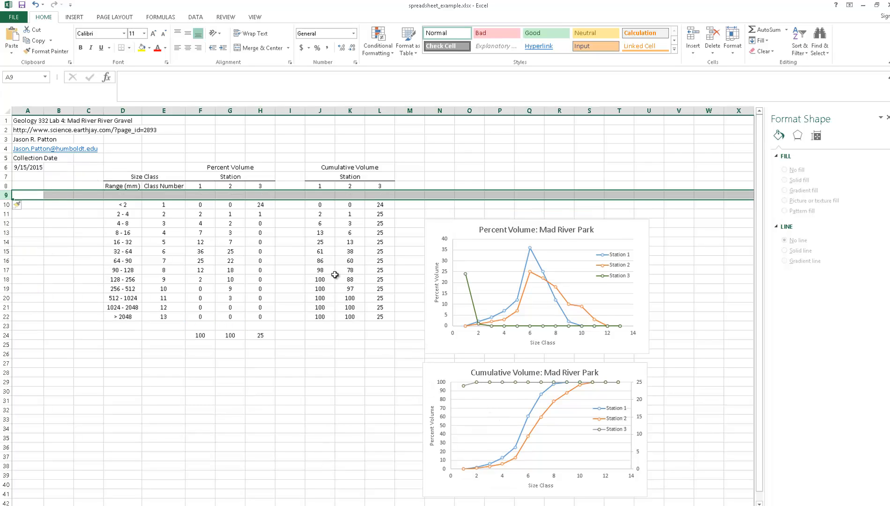
click(328, 409)
- Enter 0 for all three cumulative volume stations in J9:L9
click(325, 196)
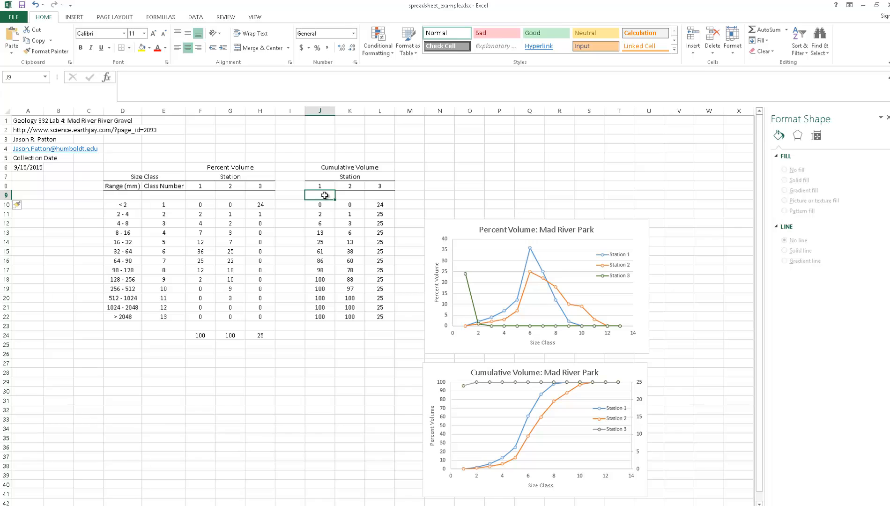
text(0)
key(Tab)
text(0)
key(Tab)
text(0)
key(Tab)
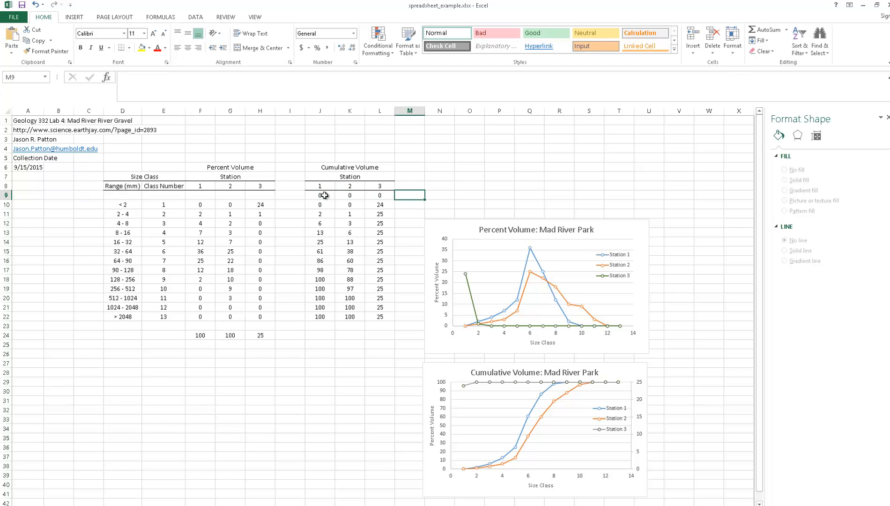
- Enter 0 for all three percent volume stations in F9:H9
key(Left)
key(Left)
key(Left)
key(Left)
key(Left)
key(Left)
key(Left)
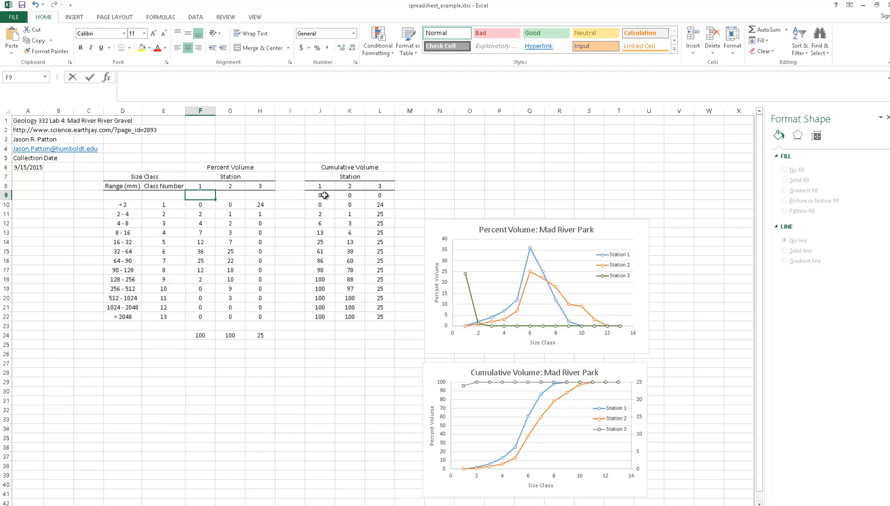
text(0)
key(Tab)
text(0)
key(Tab)
text(0)
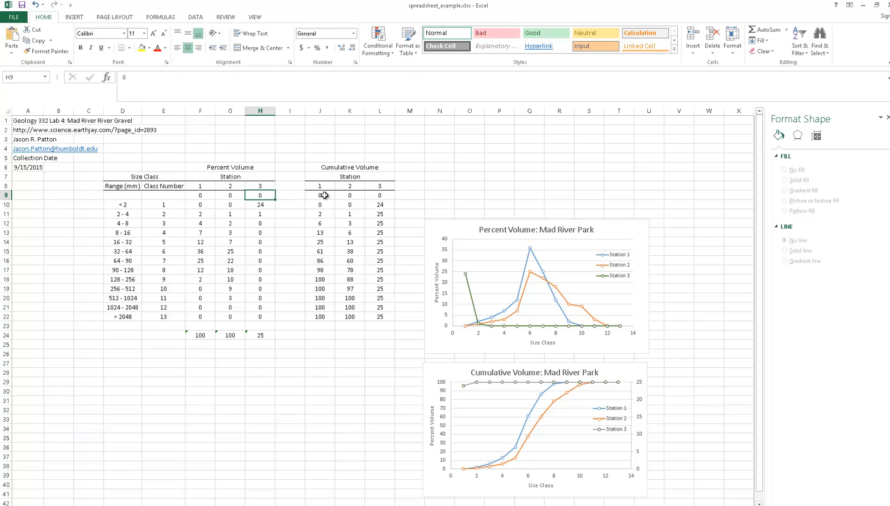
- Enter 0 as the class number in E9
key(Left)
key(Left)
key(Left)
text(0)
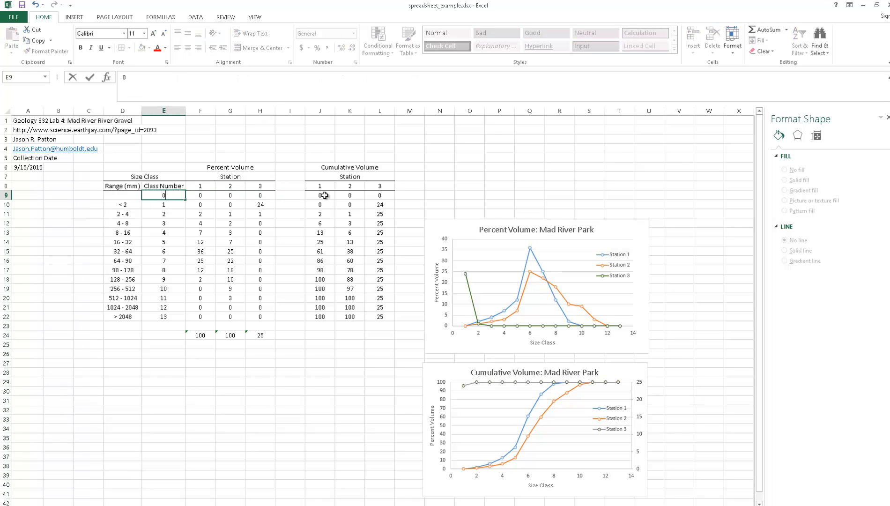
key(Return)
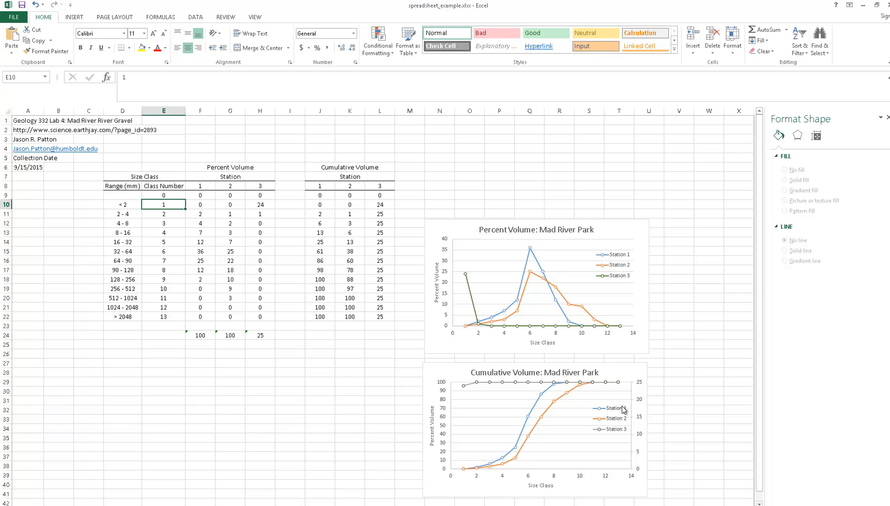
- Extend the cumulative volume chart's Station 3 series up one row, using E9:E22 for X values and L9:L22 for Y values
click(503, 382)
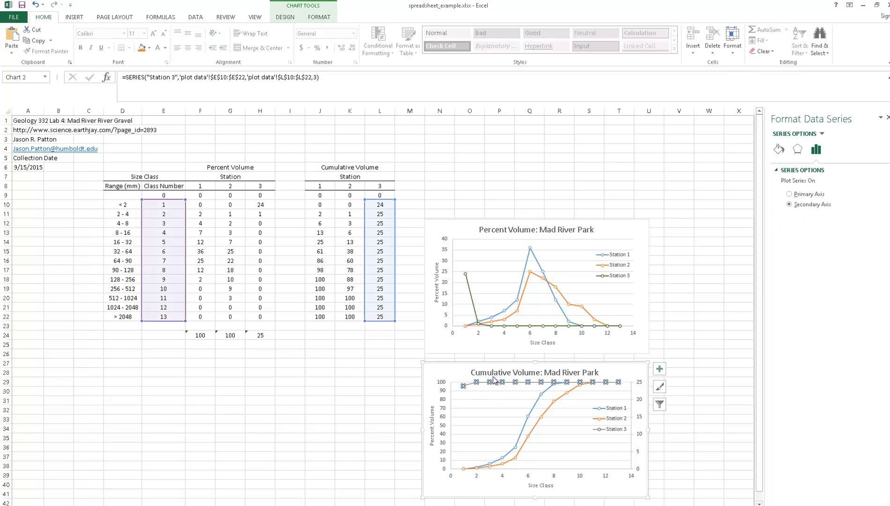
drag(185, 199, 186, 191)
drag(393, 201, 395, 190)
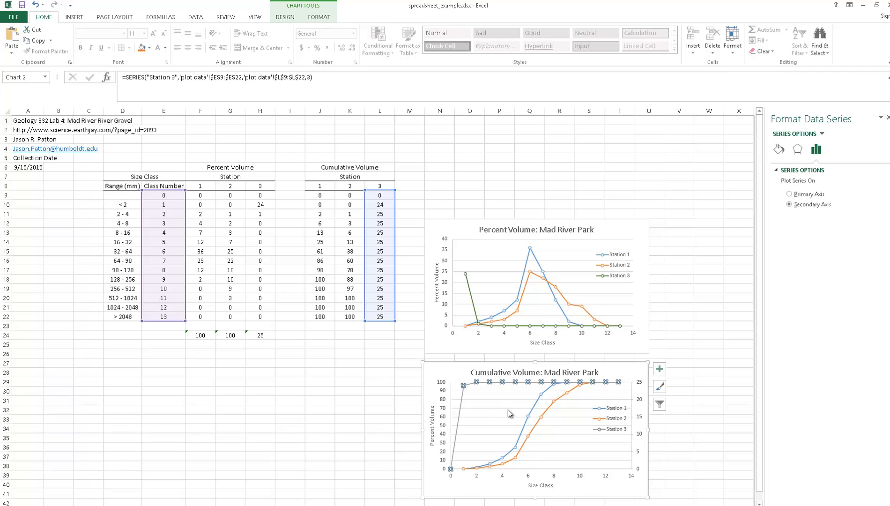
- Extend the cumulative volume chart's Station 1 series up one row to use E9:E22 and J9:J22
click(525, 428)
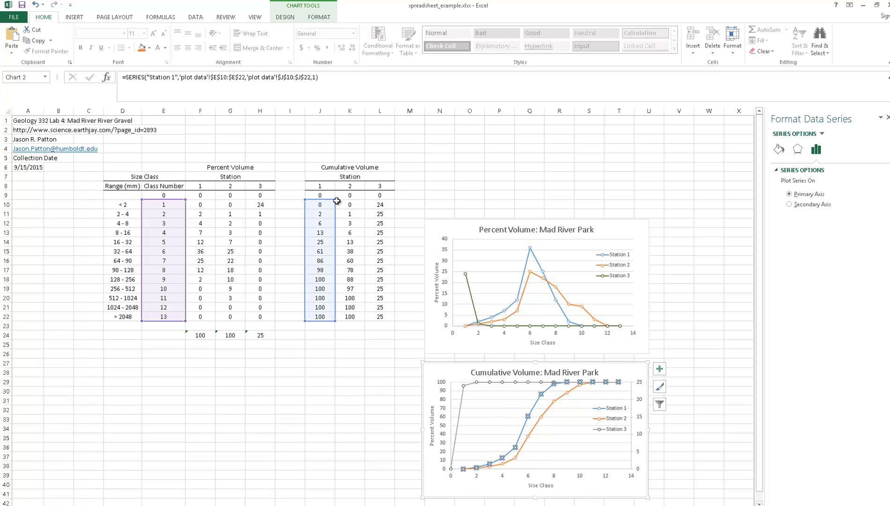
click(336, 202)
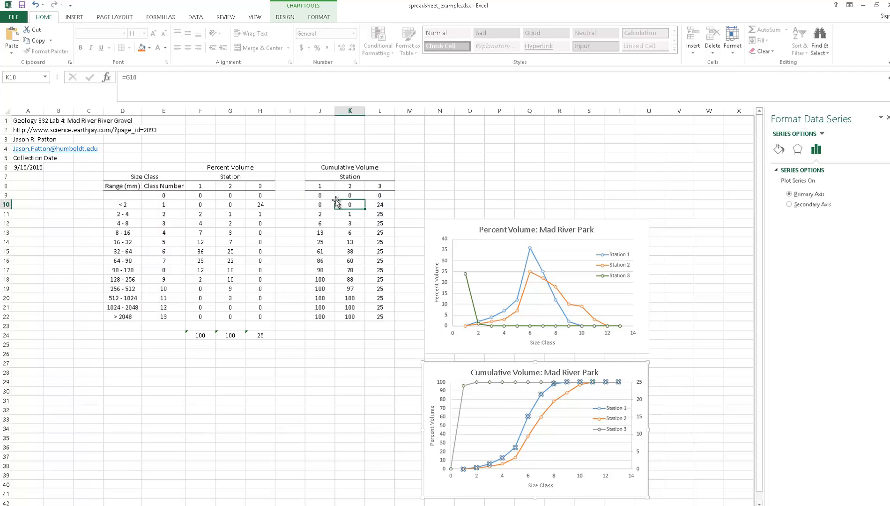
click(527, 427)
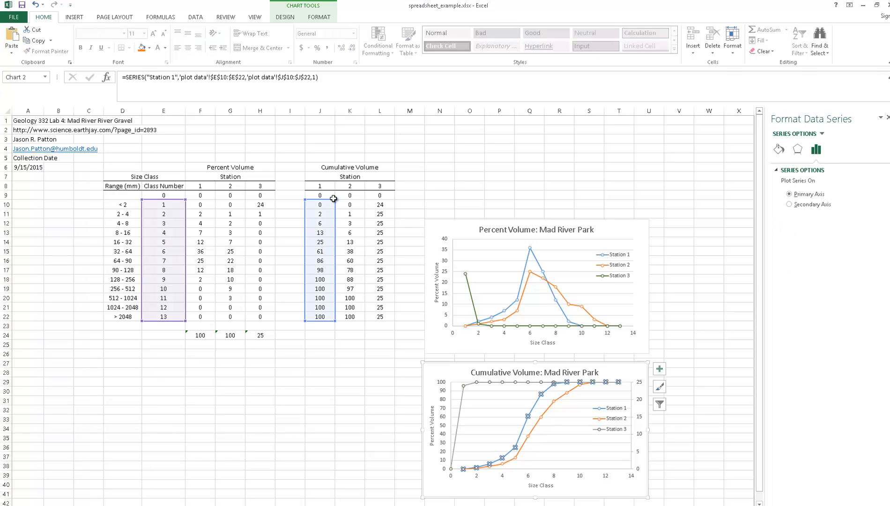
drag(334, 191, 334, 190)
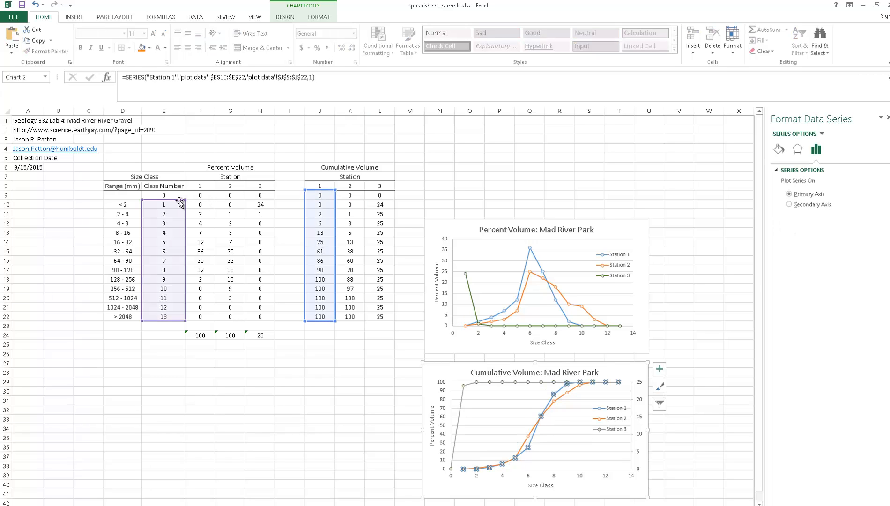
drag(185, 200, 183, 192)
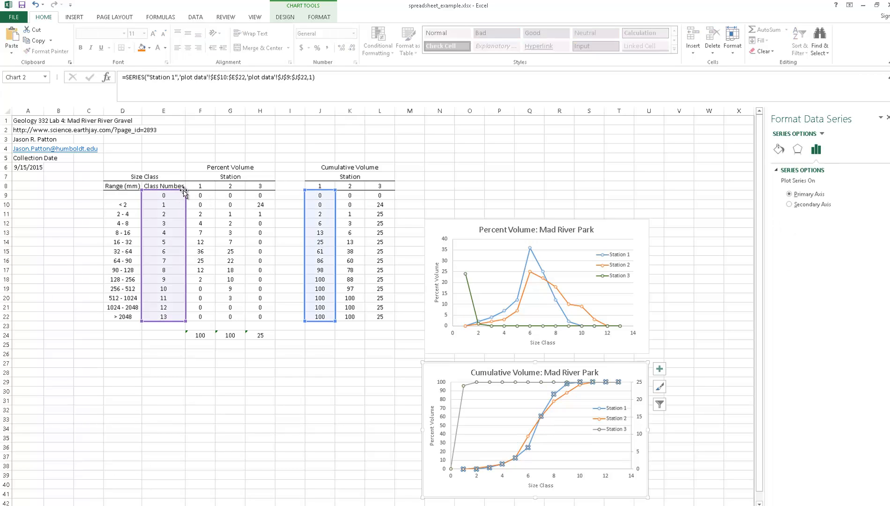
- Extend the cumulative volume chart's Station 2 series up one row to use E9:E22 and K9:K22
click(538, 427)
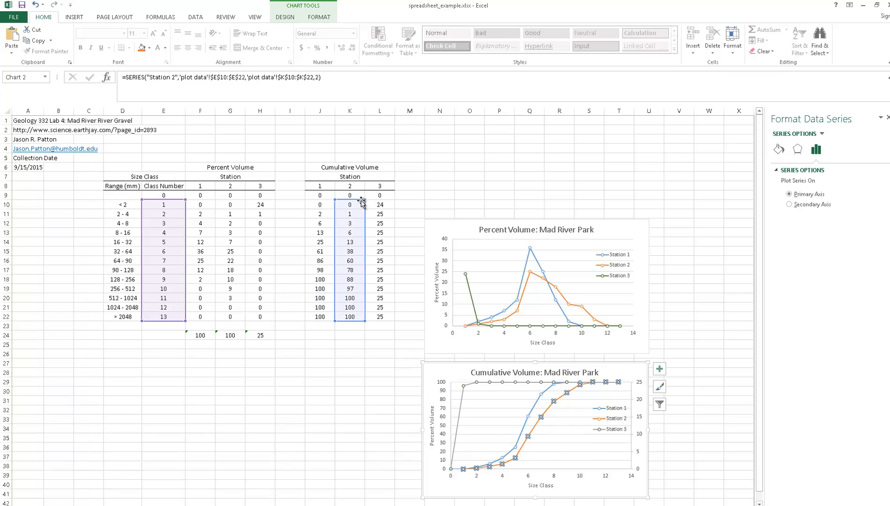
drag(184, 200, 185, 191)
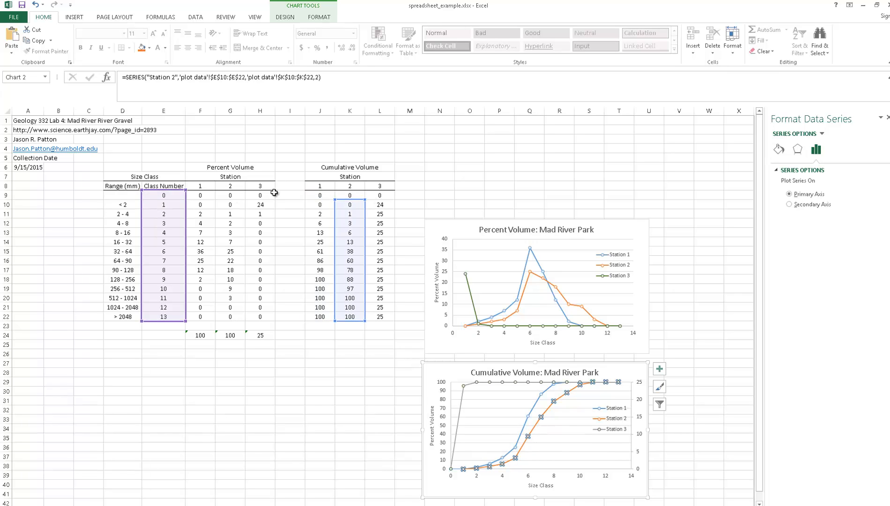
drag(366, 192, 365, 191)
click(357, 410)
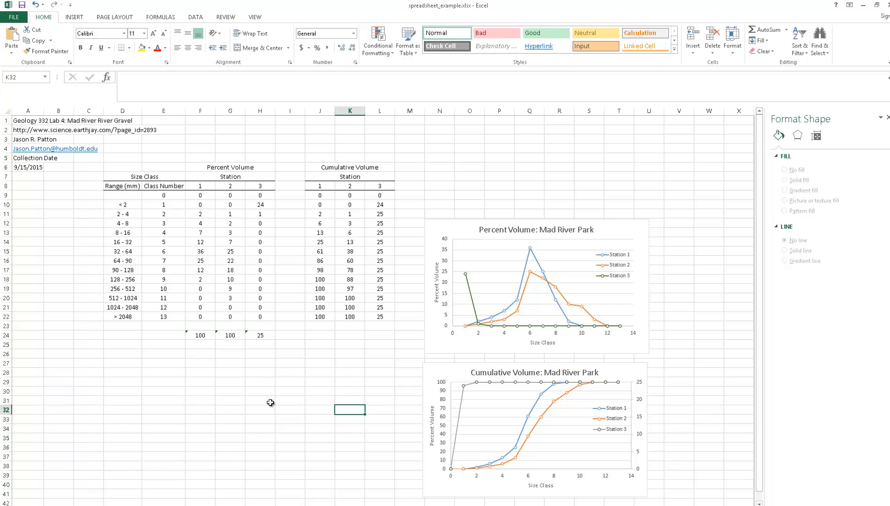
- Extend the percent volume chart's Station 3 series up one row to use E9:E22 and H9:H22
click(471, 284)
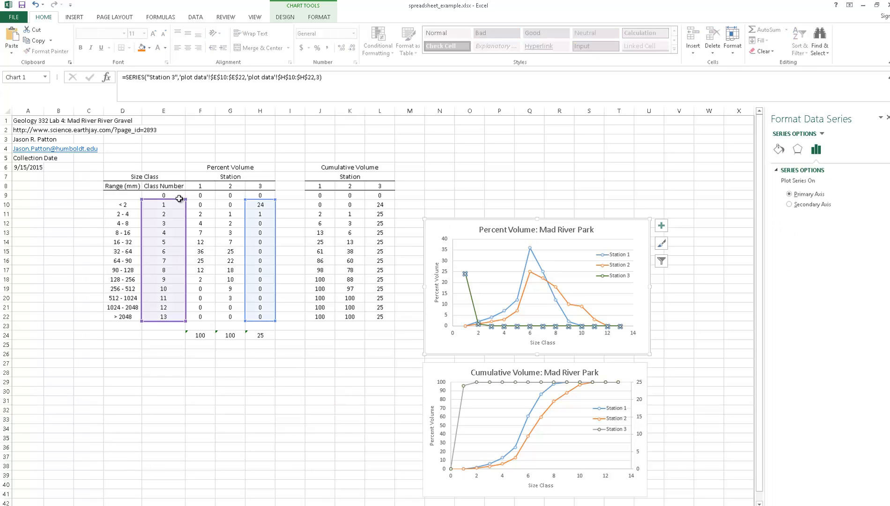
drag(185, 199, 214, 190)
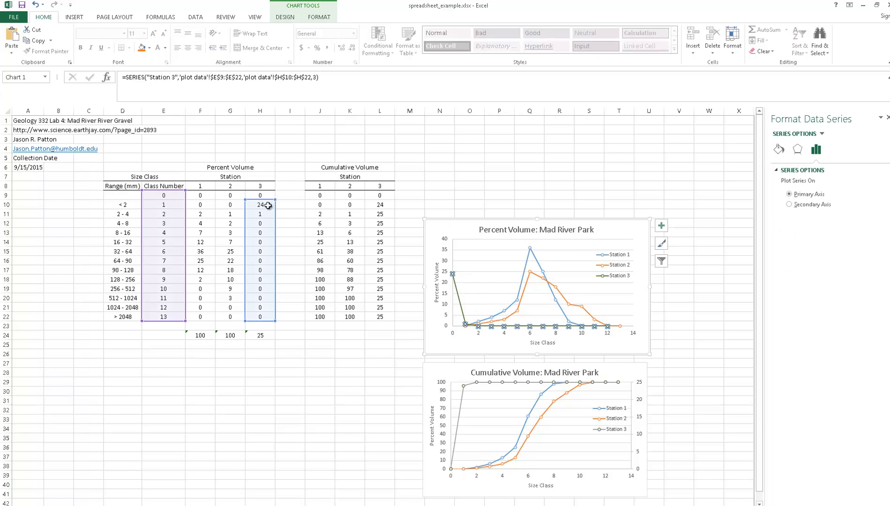
drag(276, 200, 276, 190)
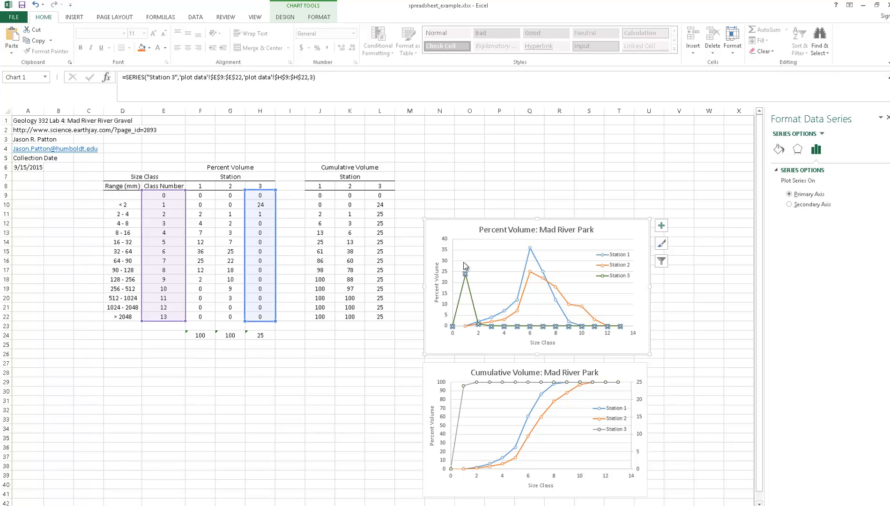
- Extend the percent volume chart's Station 1 and Station 2 series to start at row 9, using E9:E22 with F9:F22 and G9:G22
click(500, 312)
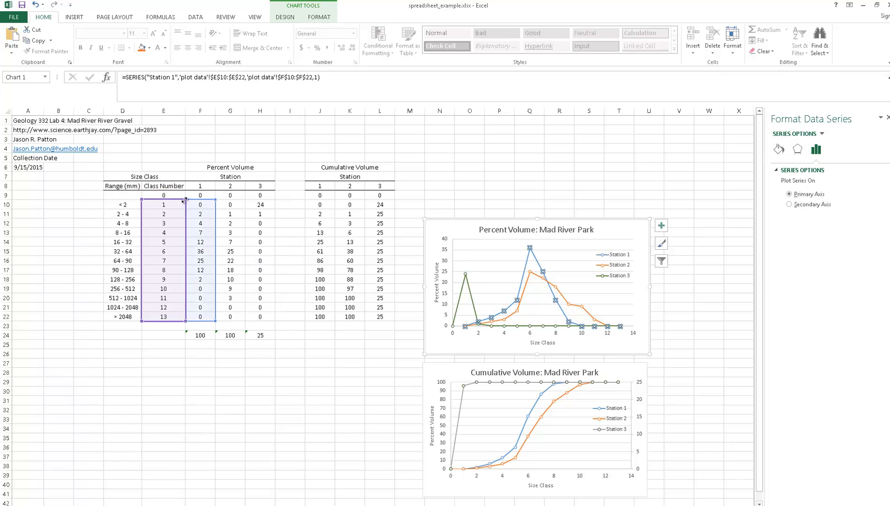
drag(183, 195, 216, 191)
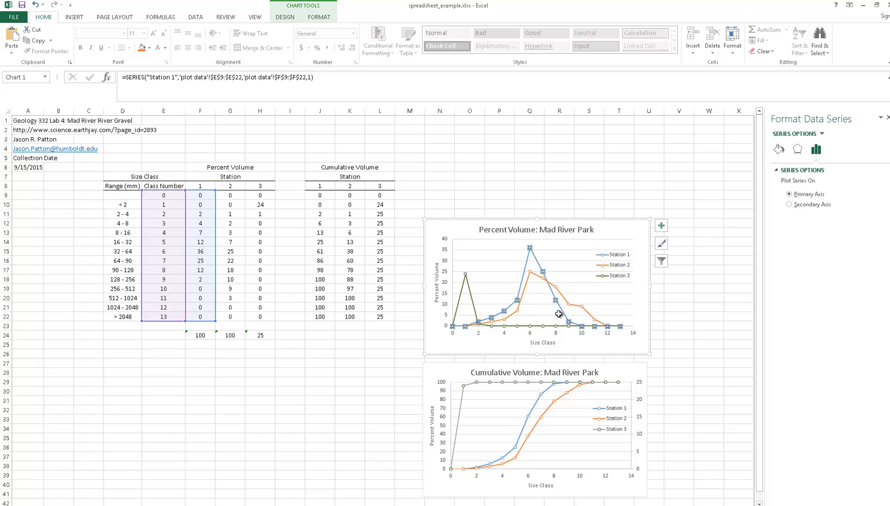
click(520, 308)
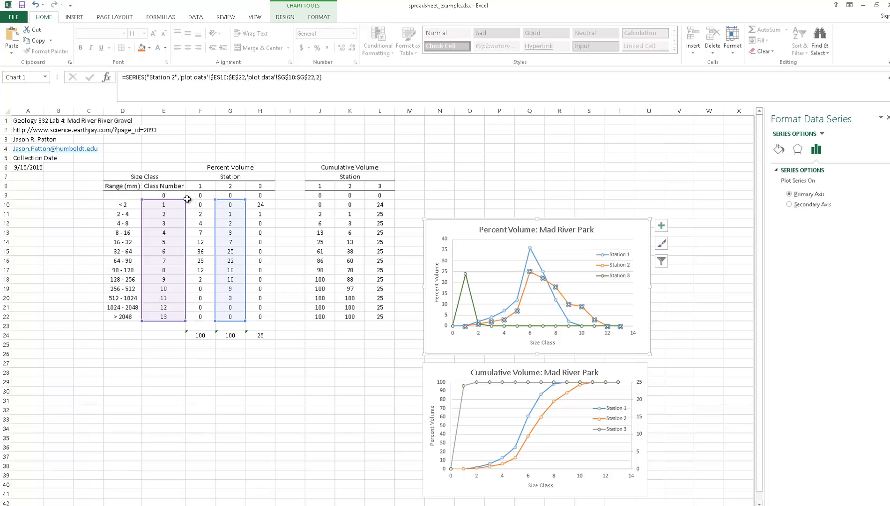
drag(185, 194, 185, 190)
drag(245, 200, 244, 190)
click(321, 401)
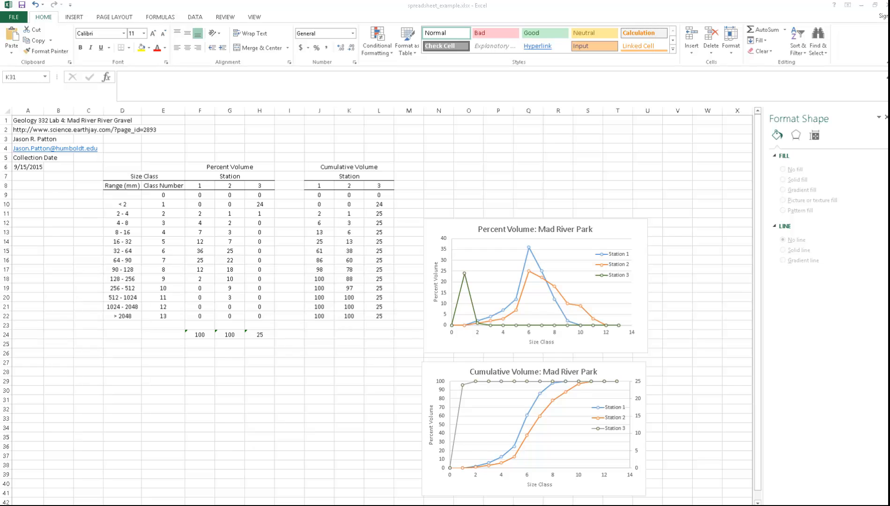
- Copy the percent volume chart and paste it into a new blank Word document
click(435, 226)
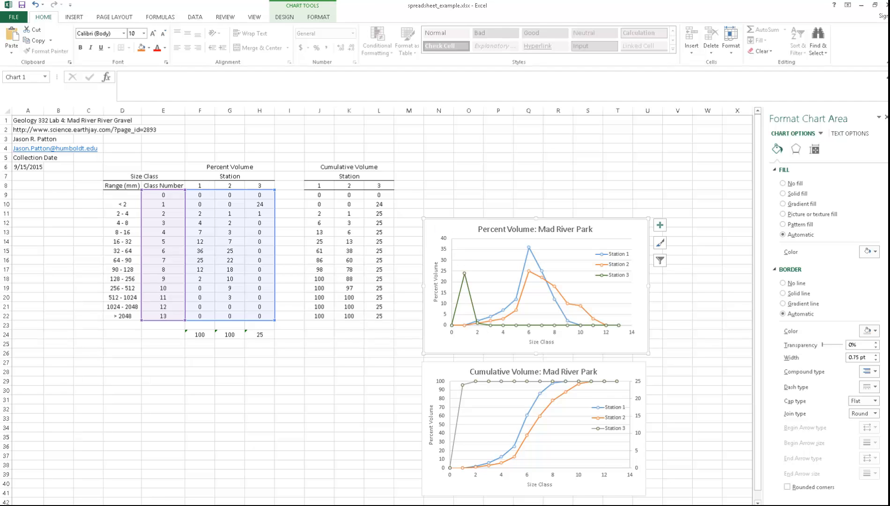
click(559, 505)
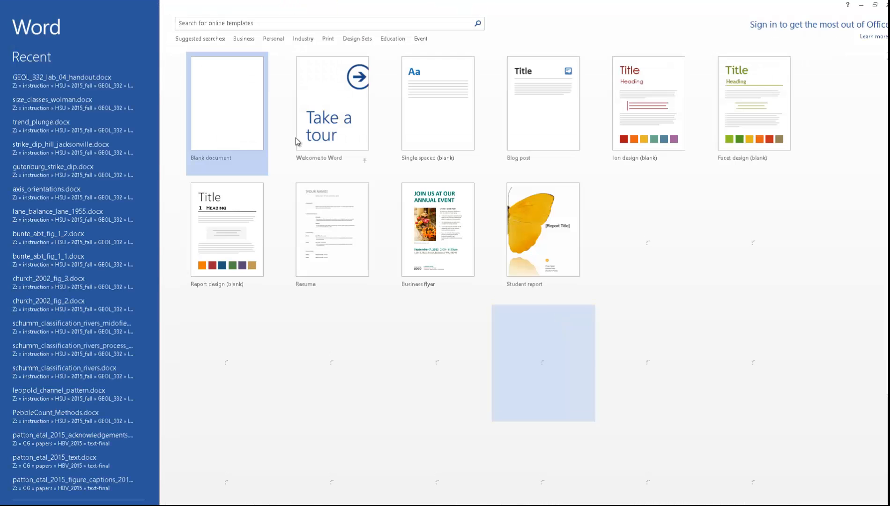
click(212, 90)
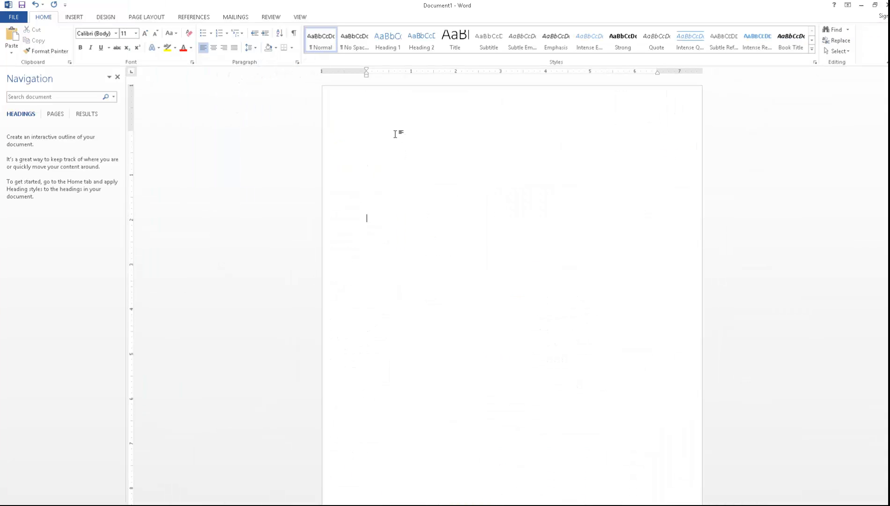
key(ctrl+v)
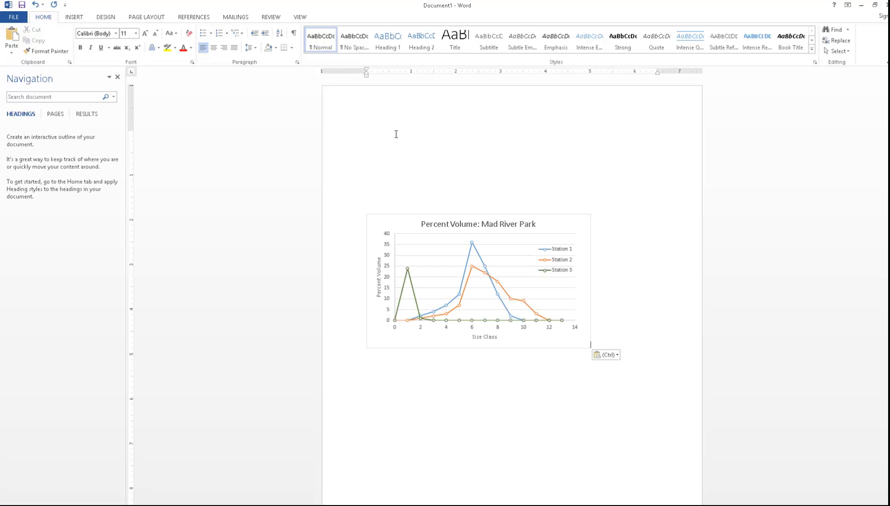
- Add two line breaks after the pasted percent volume chart and place the cursor on the empty line below it
key(Return)
key(Return)
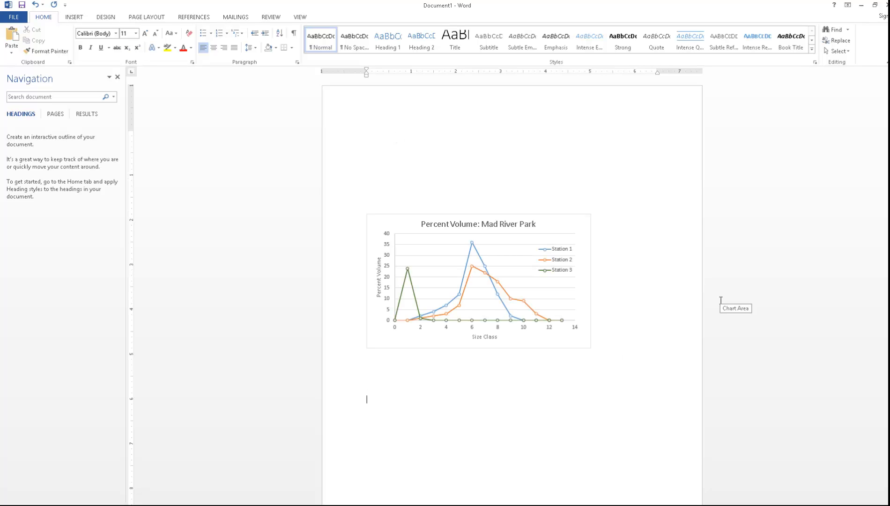
click(553, 220)
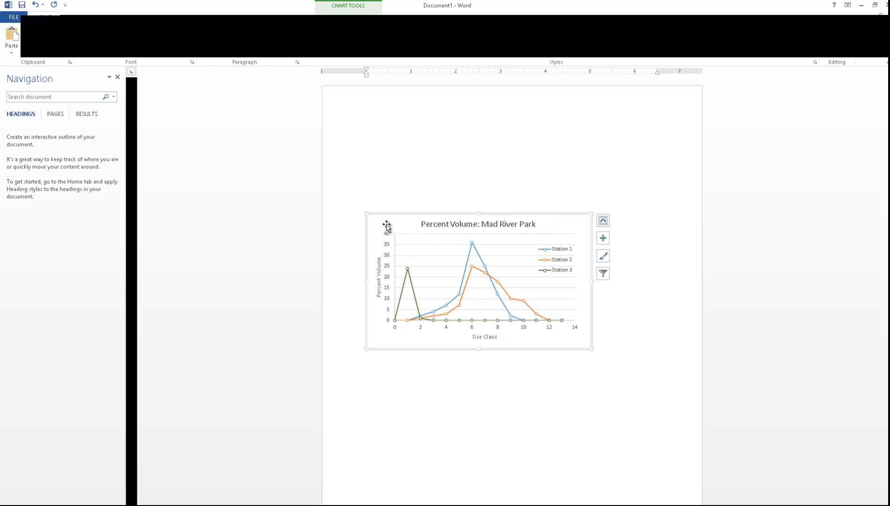
click(430, 387)
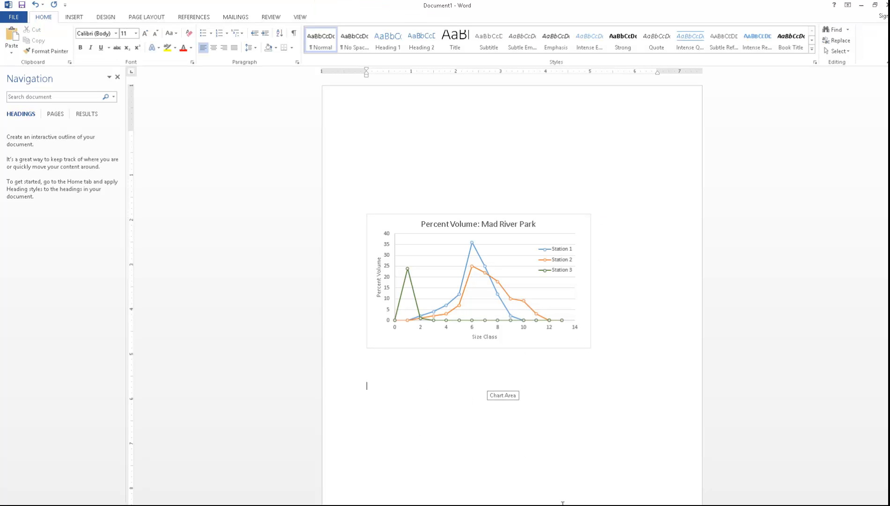
- Copy the cumulative volume chart from Excel, paste it below the percent volume chart in Word, and add a blank line after it
click(490, 504)
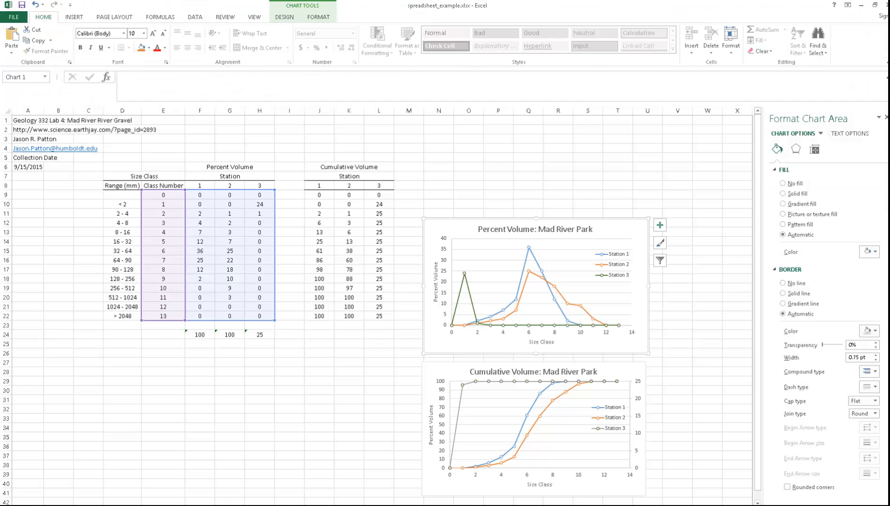
click(329, 395)
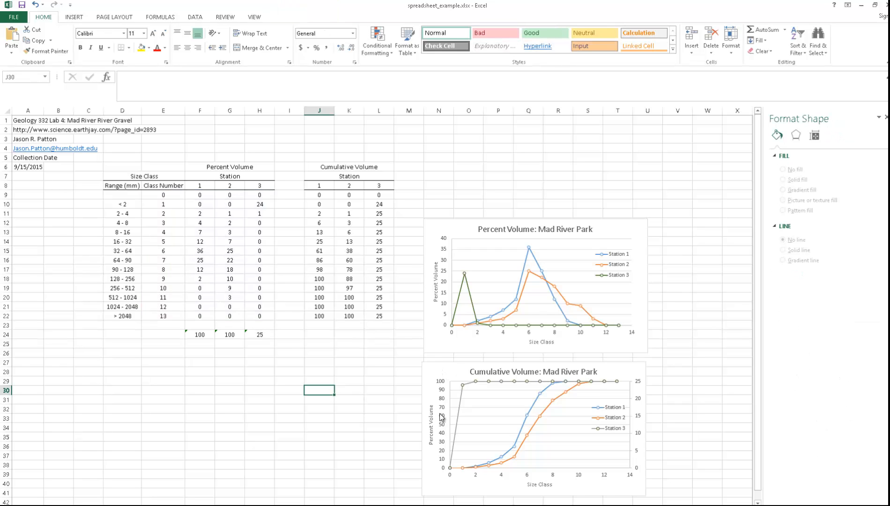
click(430, 368)
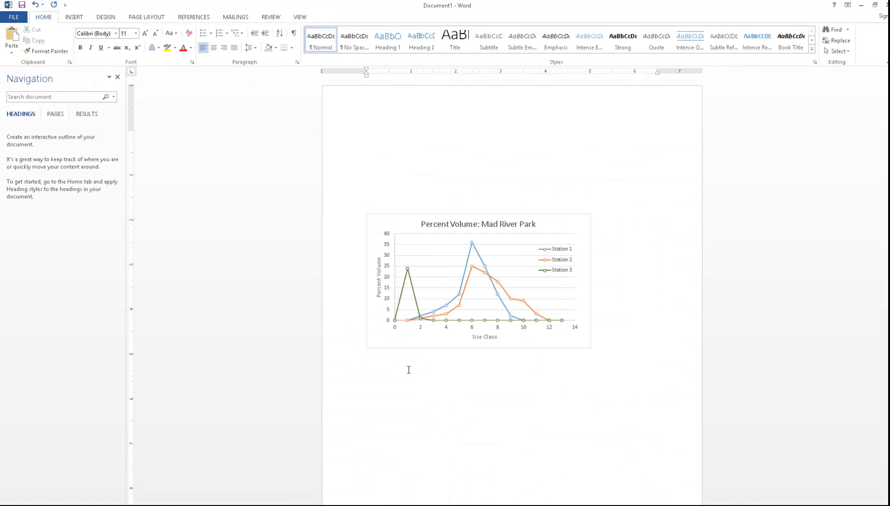
key(ctrl+v)
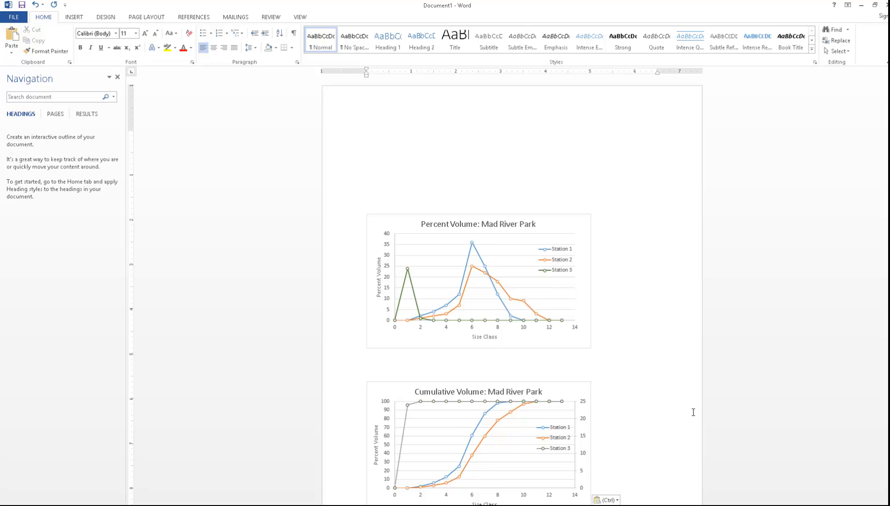
scroll(693, 413, down, 2)
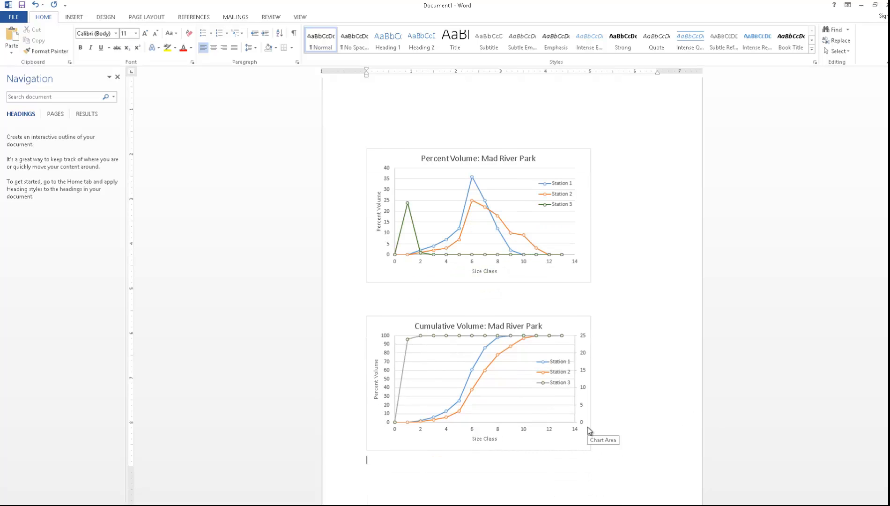
key(Return)
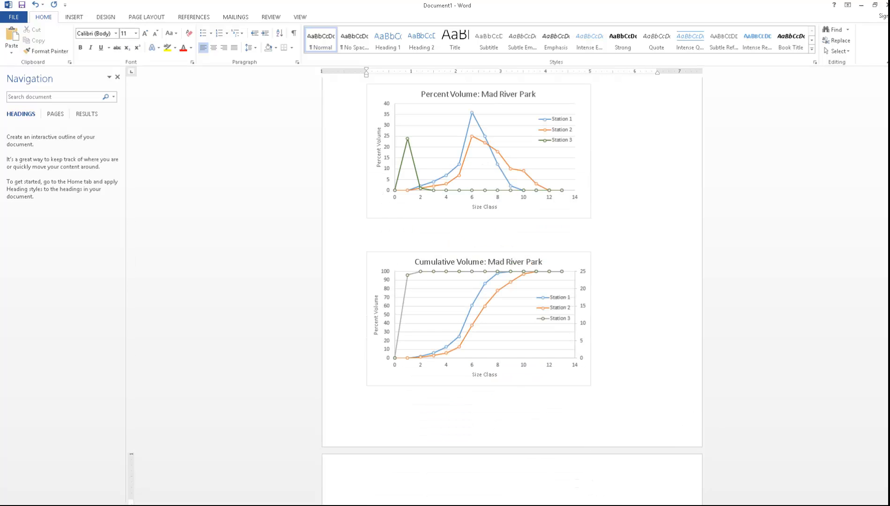
- Switch to Excel and change the cumulative volume chart's vertical axis title to "Cumulative Volume"
key(alt+Tab)
click(431, 427)
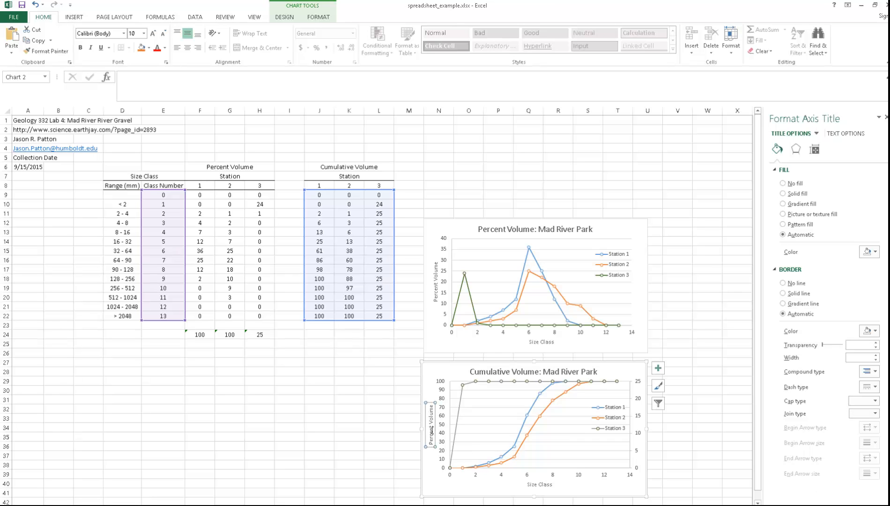
double_click(432, 430)
key(Delete)
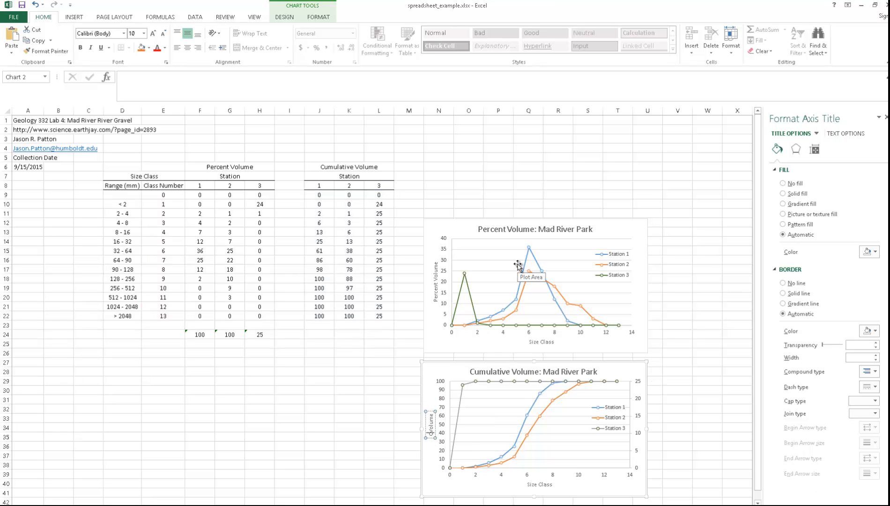
text(Cumulative)
click(273, 354)
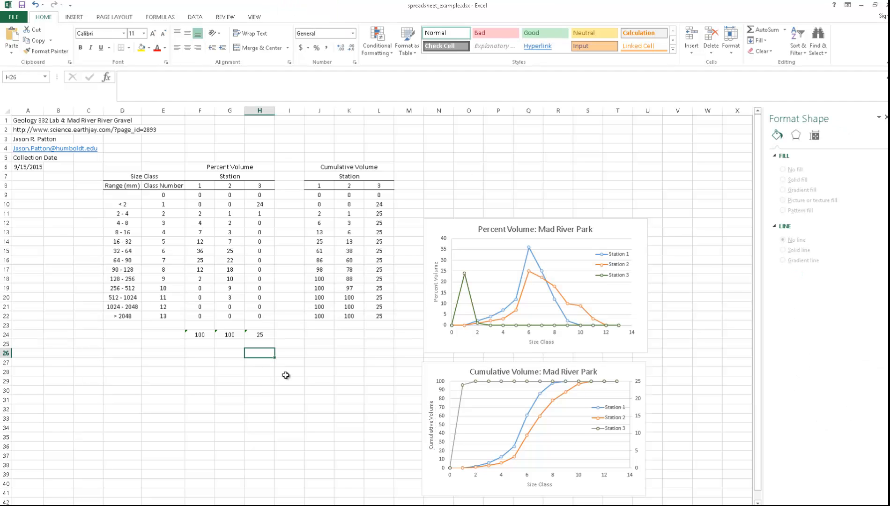
- Switch to Word and save the document in the lab_04 folder as GEOL_332_lab_4_report_ followed by the author's surname
key(alt+Tab)
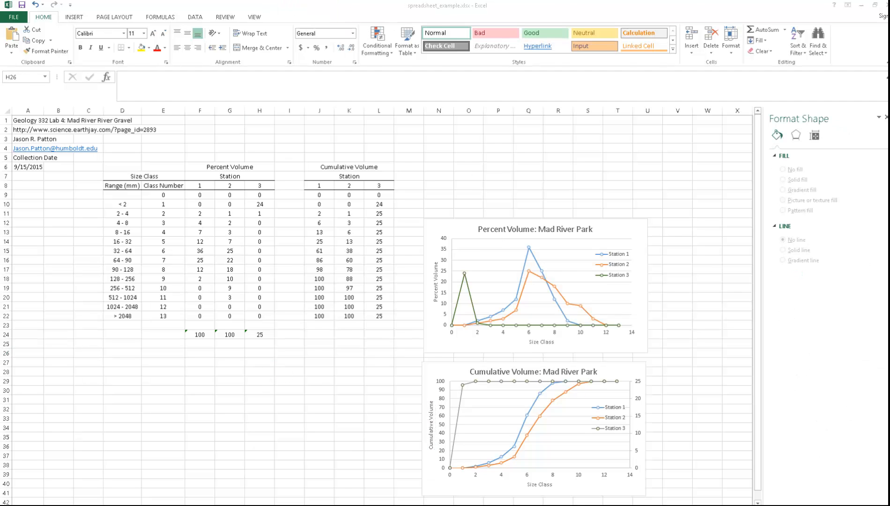
click(359, 384)
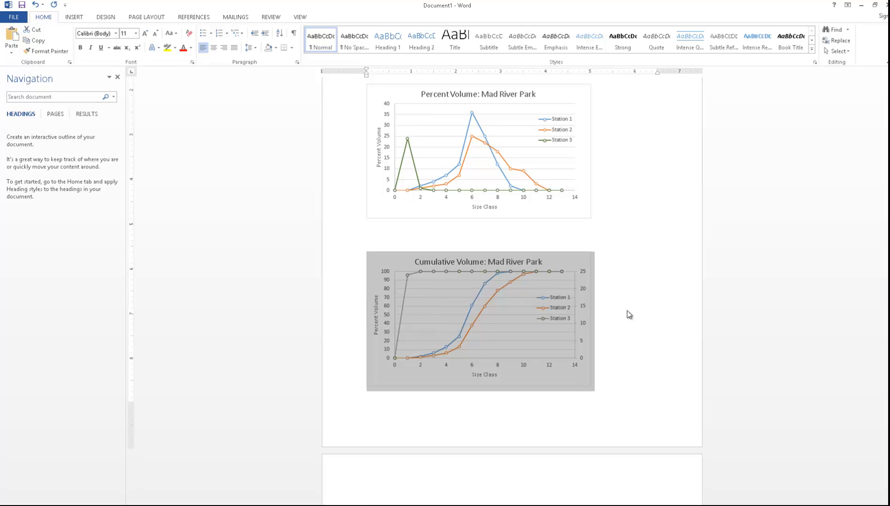
click(740, 340)
key(ctrl+s)
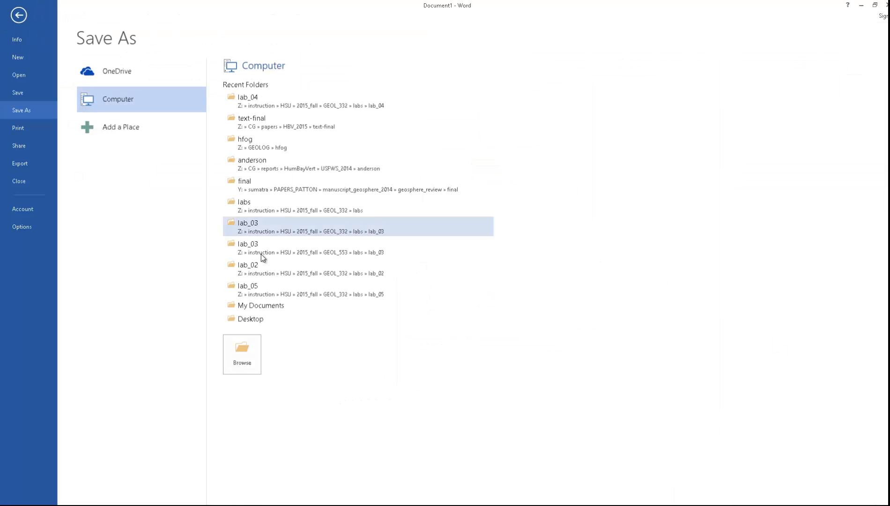
click(295, 97)
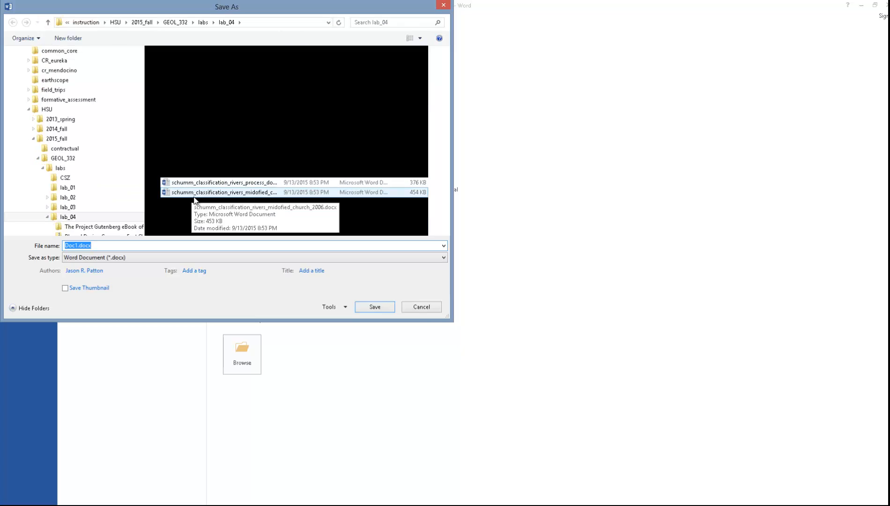
text(GEOL_332_la)
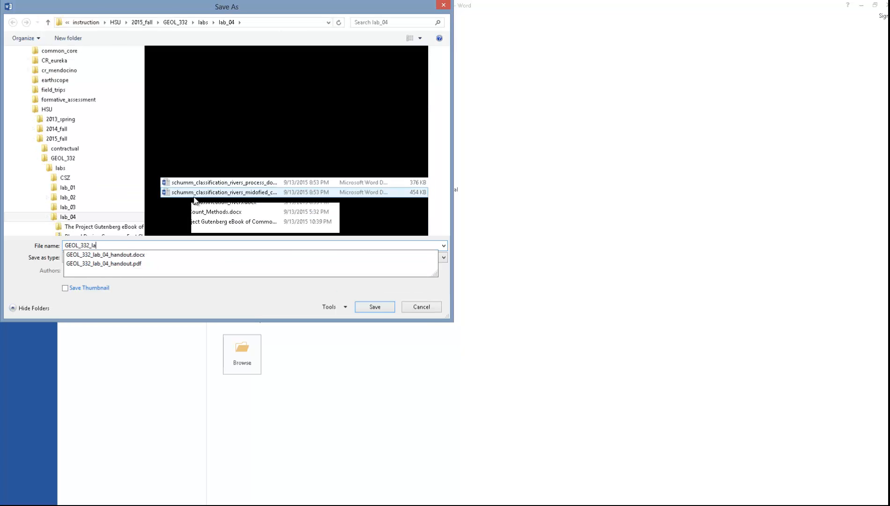
text(b_4)
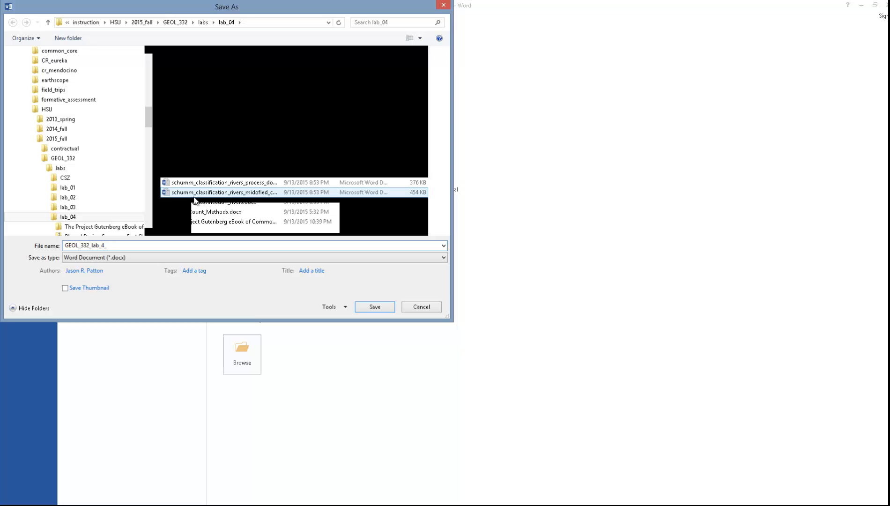
text(_report_patton)
key(Return)
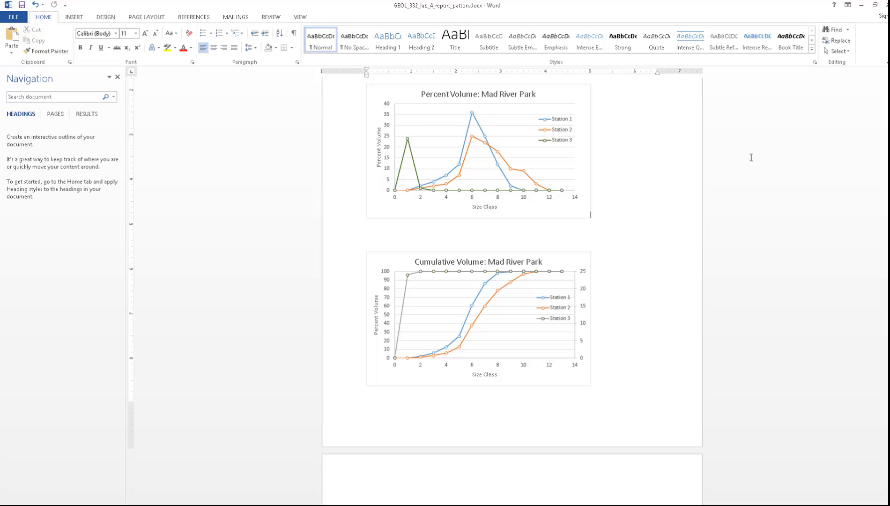
- Close the saved report and reopen it to check whether the cumulative volume chart's axis title updates
click(381, 265)
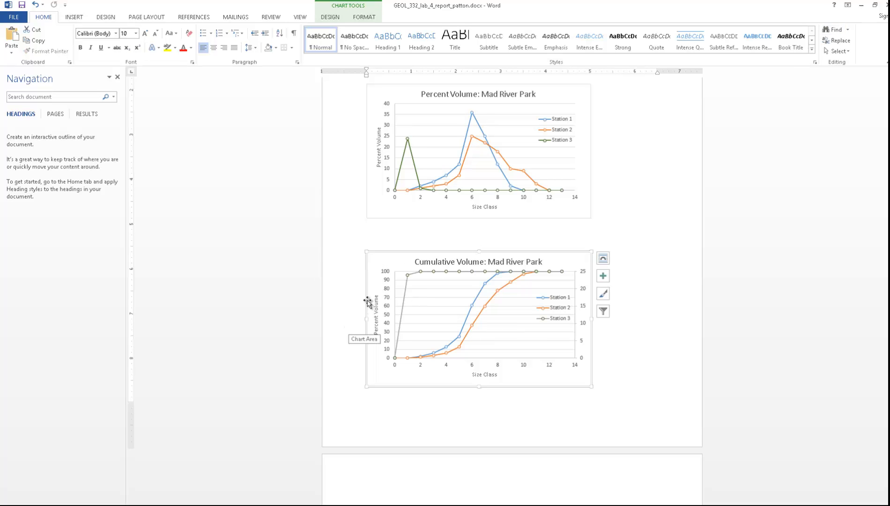
click(253, 241)
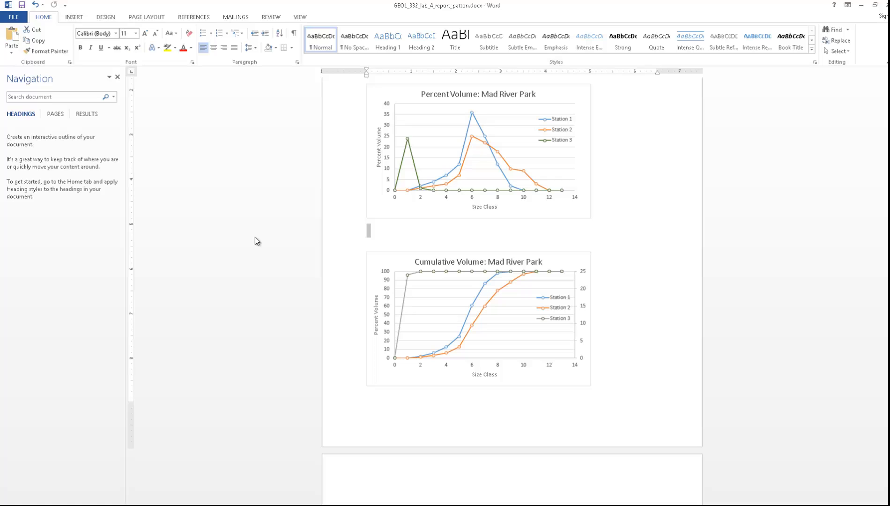
key(ctrl+w)
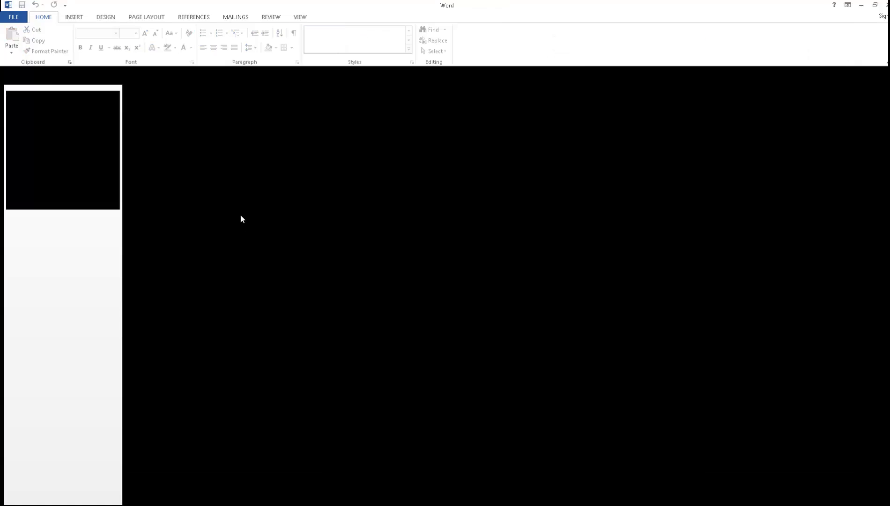
click(17, 16)
click(284, 85)
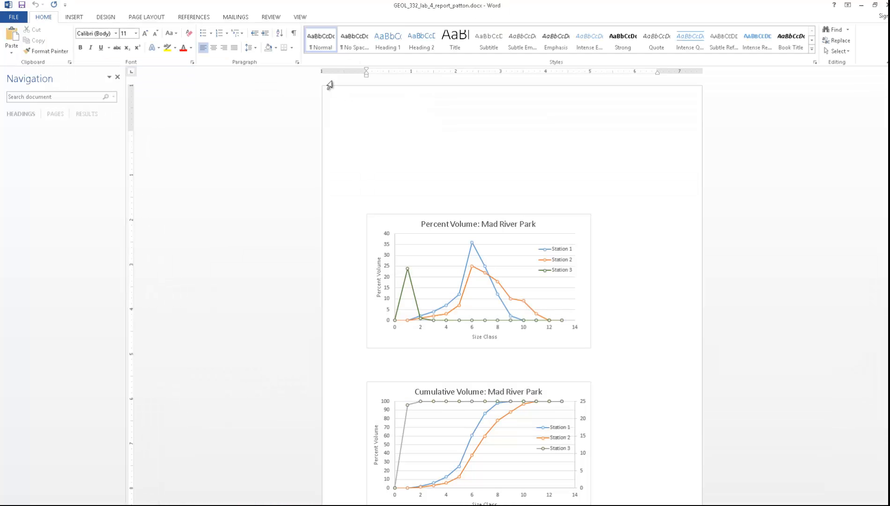
- Delete the outdated cumulative volume chart from the report
scroll(461, 396, down, 3)
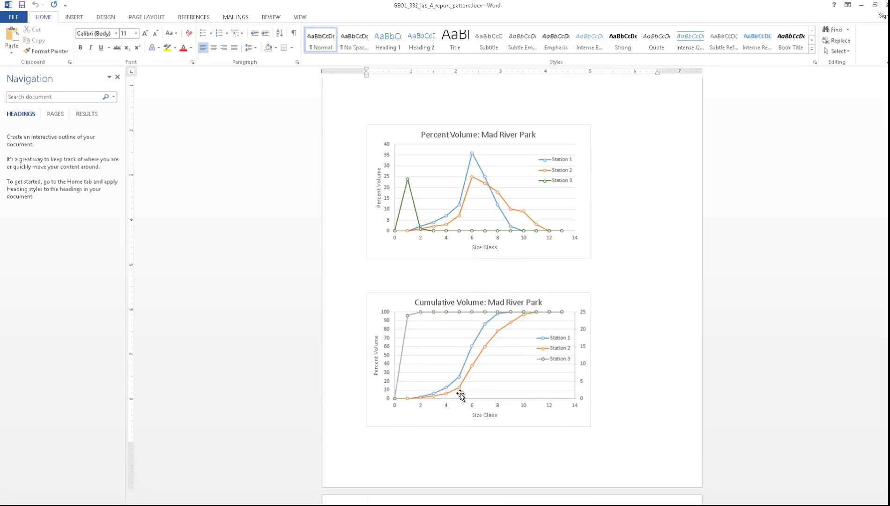
click(377, 364)
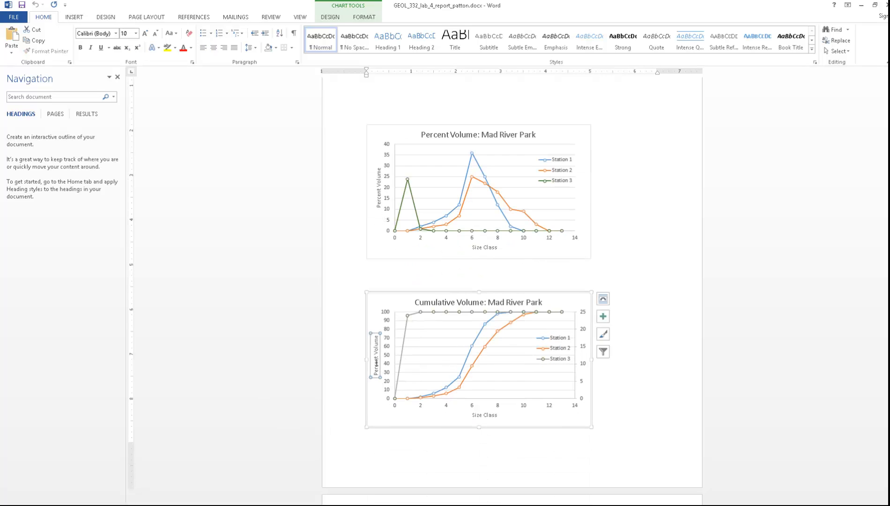
double_click(376, 363)
click(377, 301)
key(Delete)
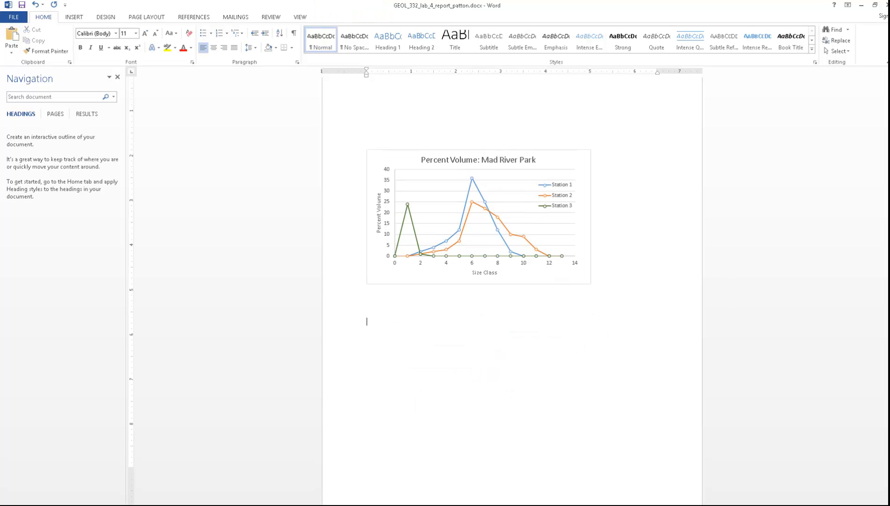
- Copy the corrected cumulative volume chart from Excel and paste it below the percent volume chart in Word
key(alt+Tab)
click(429, 365)
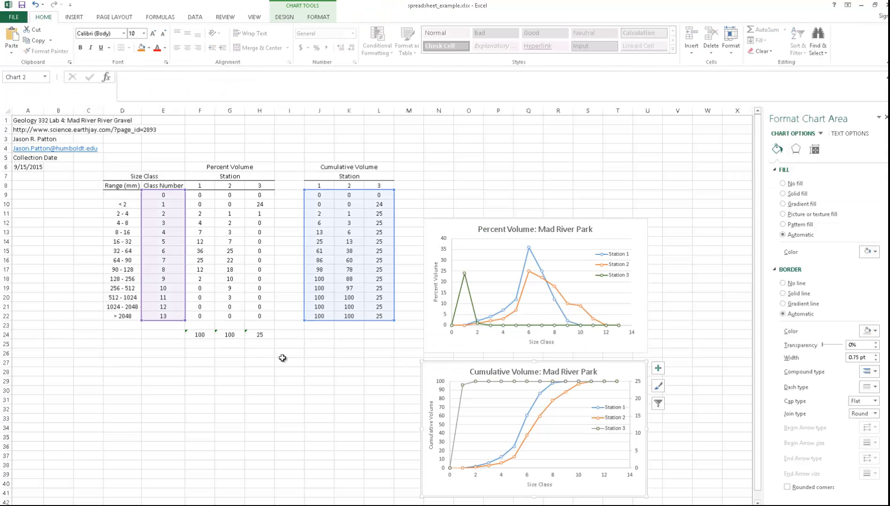
key(ctrl+c)
key(alt+Tab)
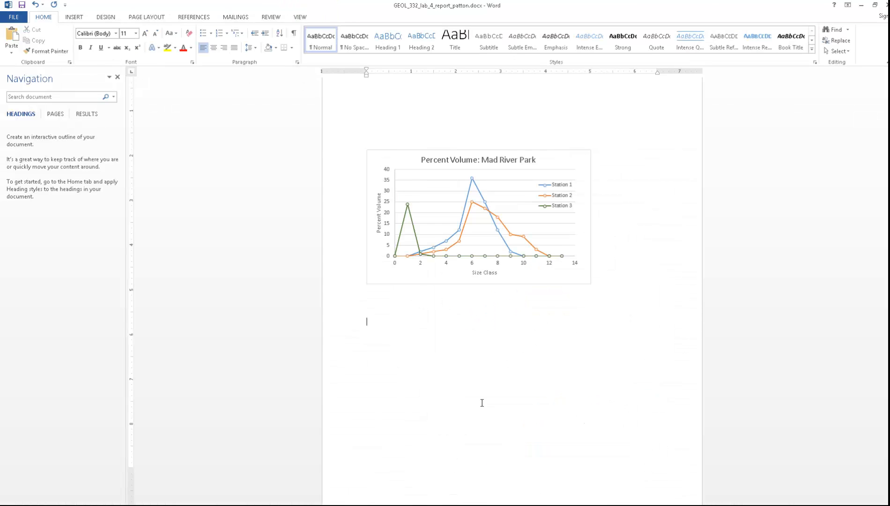
key(ctrl+v)
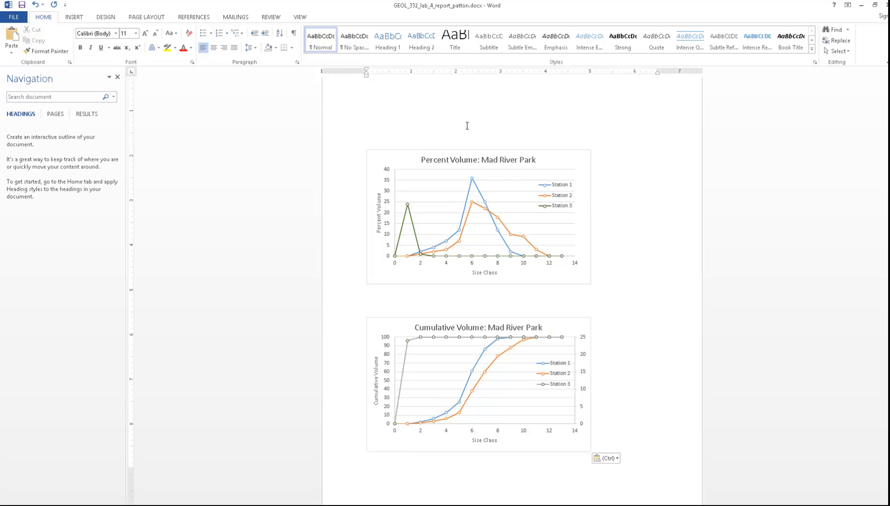
key(ctrl)
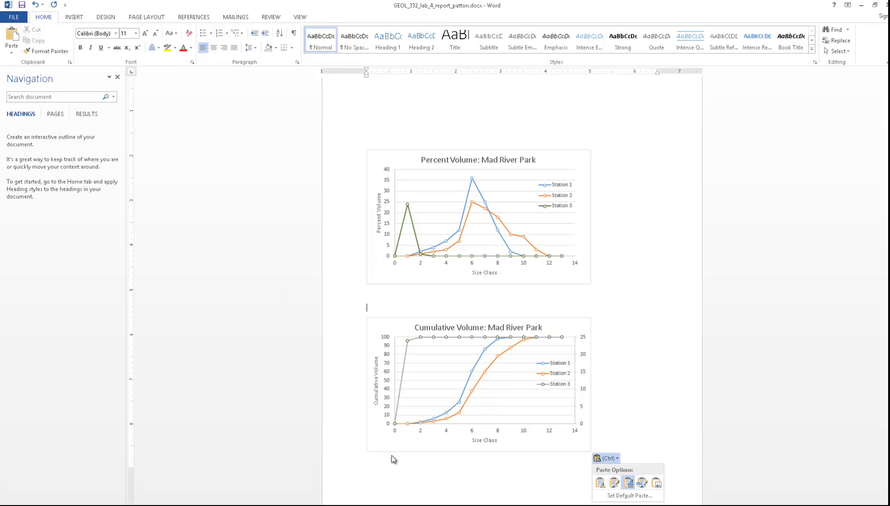
- Caption the percent volume chart "Figure 1. Percent Volume" and enter "Figure 2. Cumulative Volume for" below the cumulative volume chart
click(383, 291)
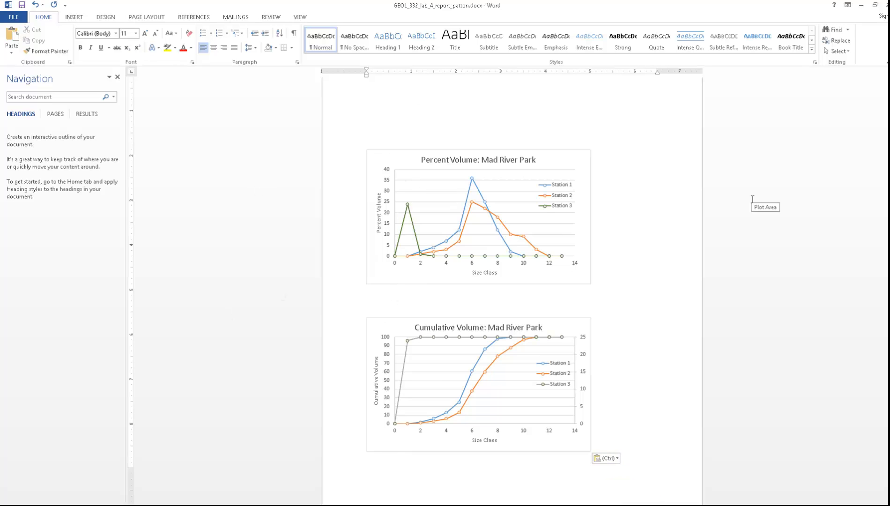
text(Figure 1.  Percent Volume)
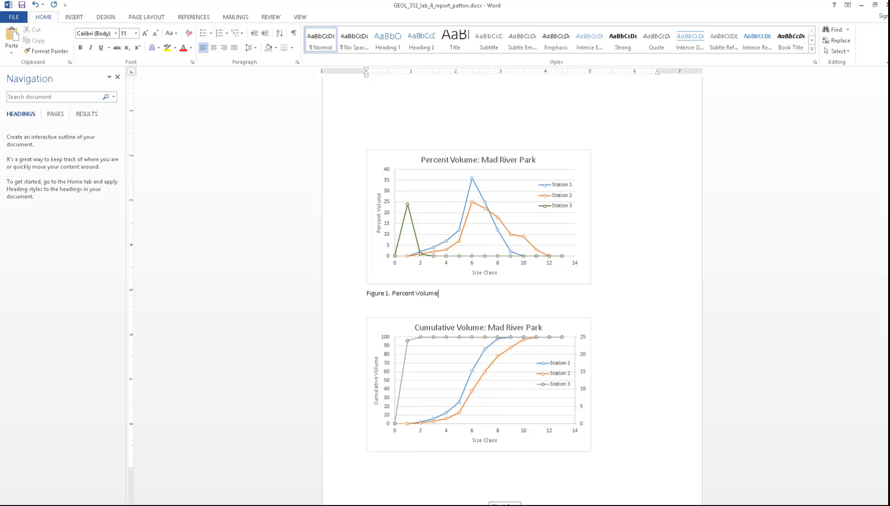
click(390, 462)
text(Figure 2. Cumulative Volume)
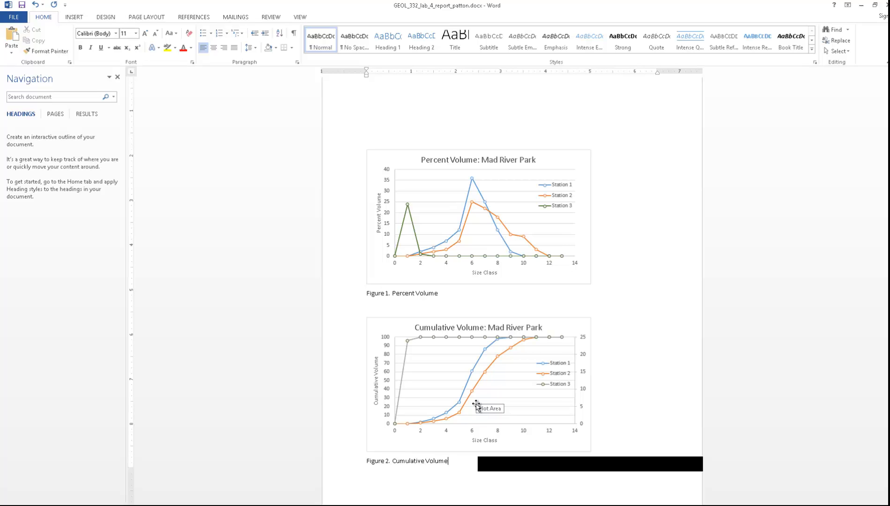
text(for)
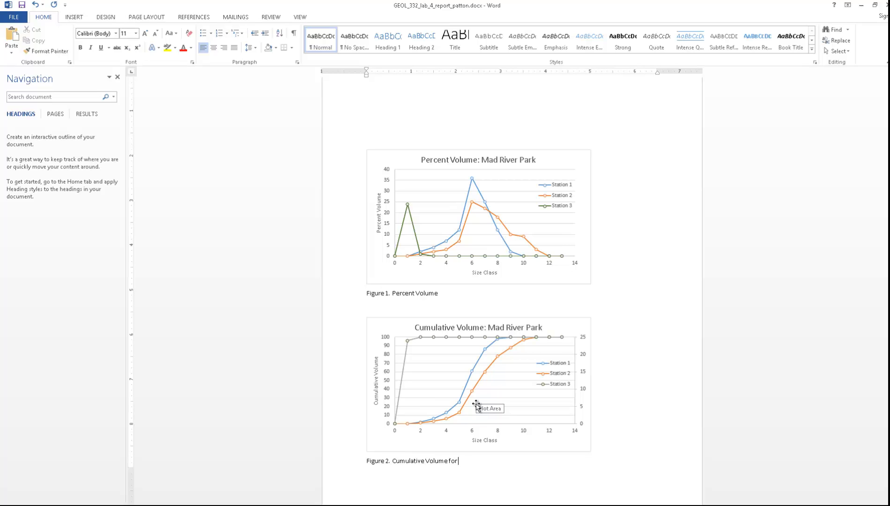